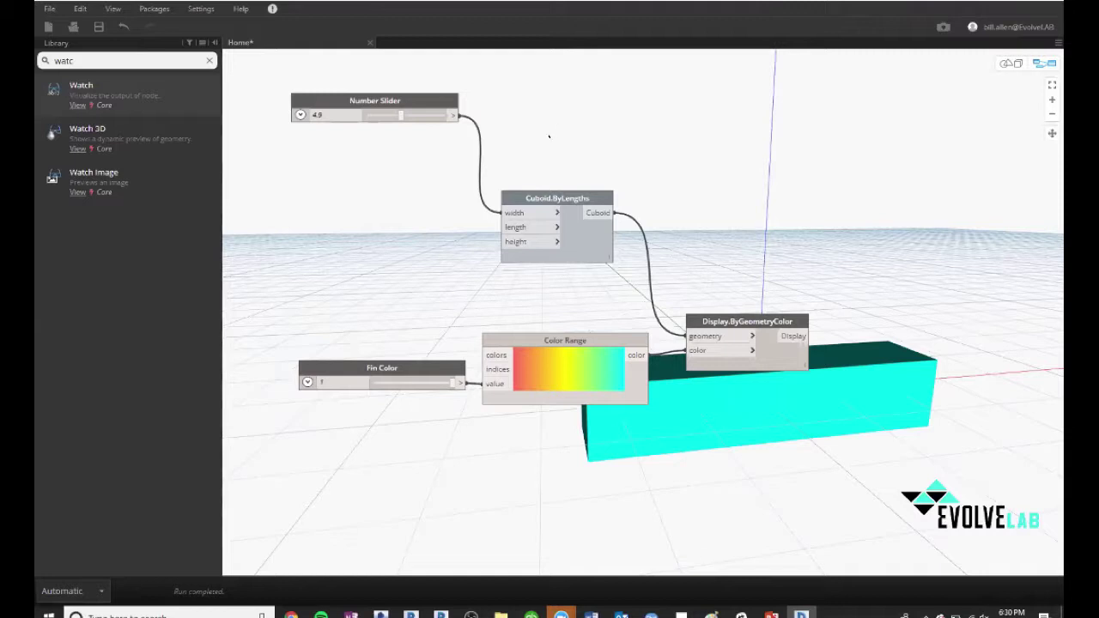
Reposition the Cuboid.ByLengths node and its width Number Slider closer together, and set the width slider to 3.6.
left_click_drag(556, 196, 563, 166)
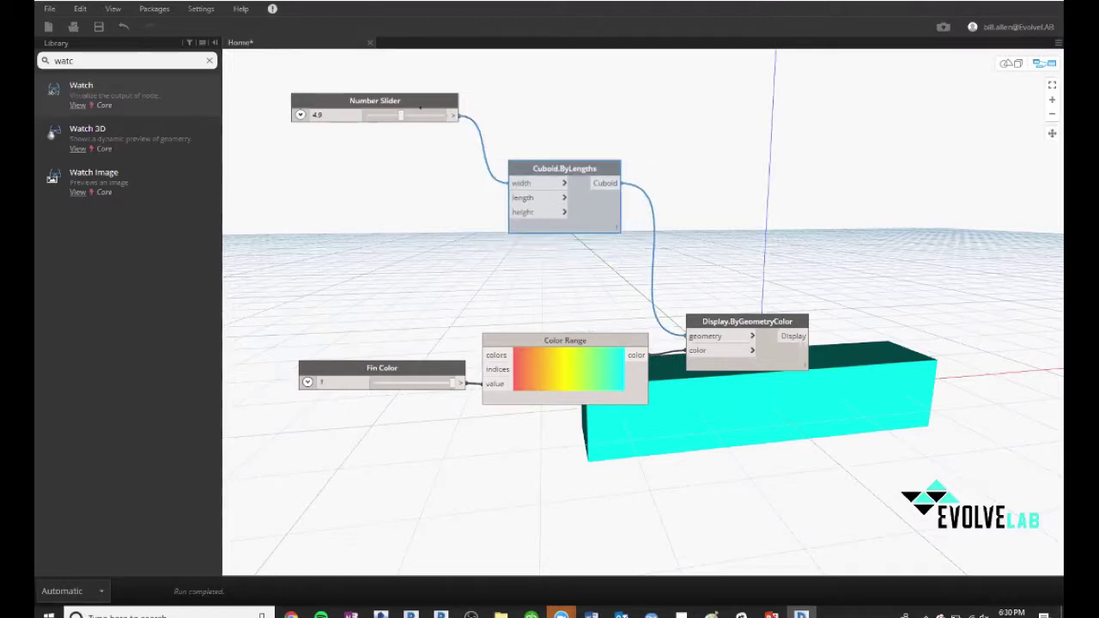
left_click_drag(404, 100, 391, 144)
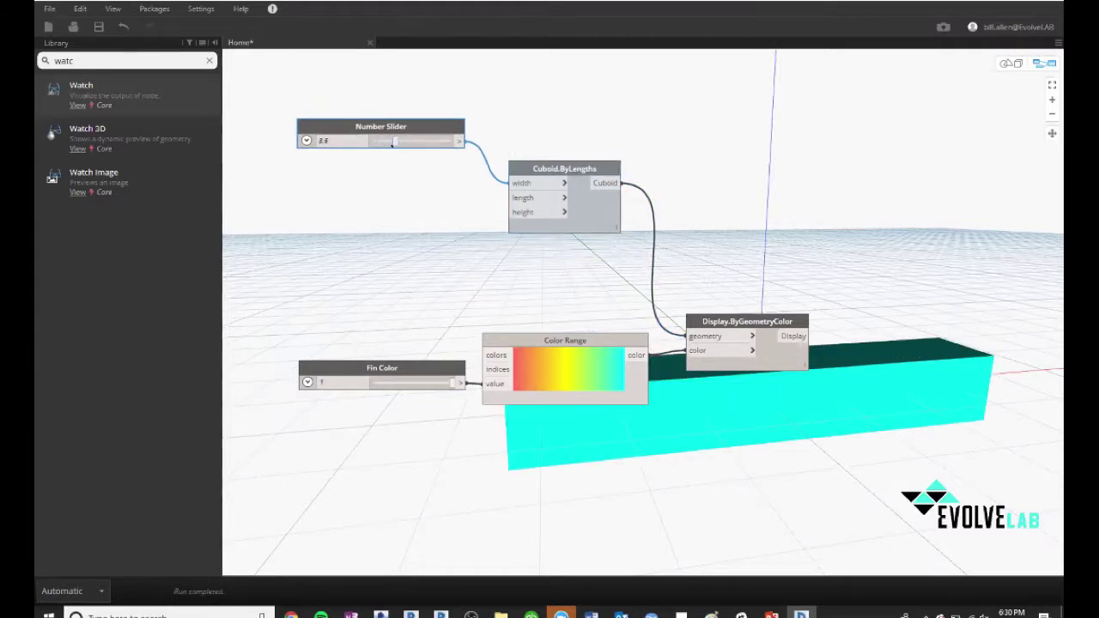
left_click(558, 341)
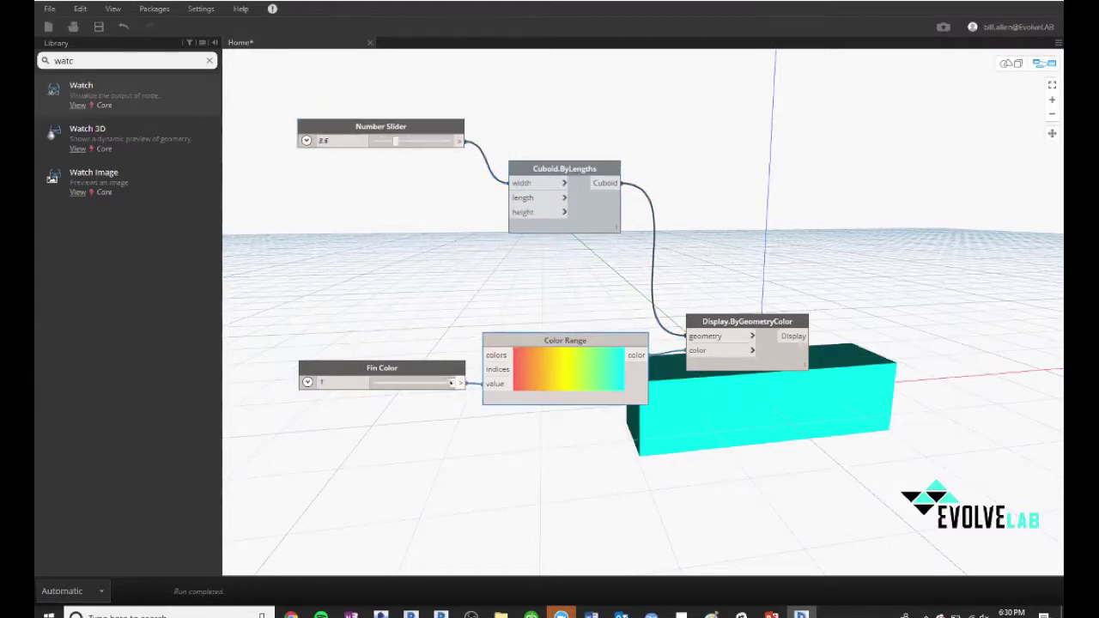
mouse_move(452, 382)
left_mouse_down()
mouse_move(412, 382)
mouse_move(453, 383)
left_mouse_up()
Duplicate the width Number Slider, place the copy beneath it and connect it to the cuboid's length input.
left_click(421, 127)
key("ctrl+c")
key("ctrl+v")
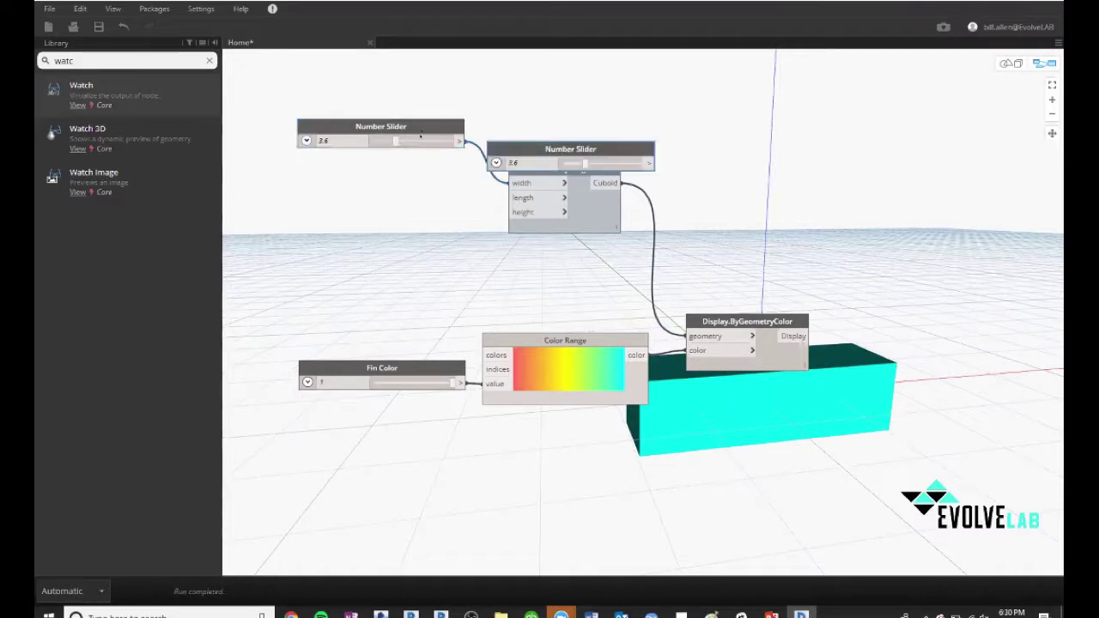
left_click_drag(598, 160, 515, 198)
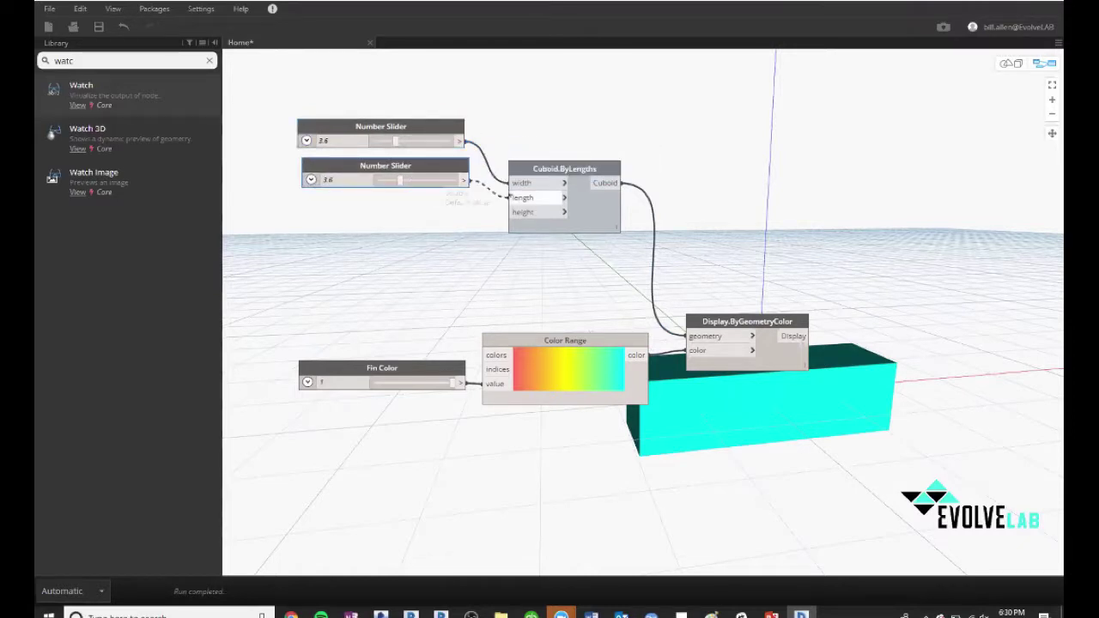
left_click_drag(420, 169, 420, 169)
double_click(422, 168)
key("Escape")
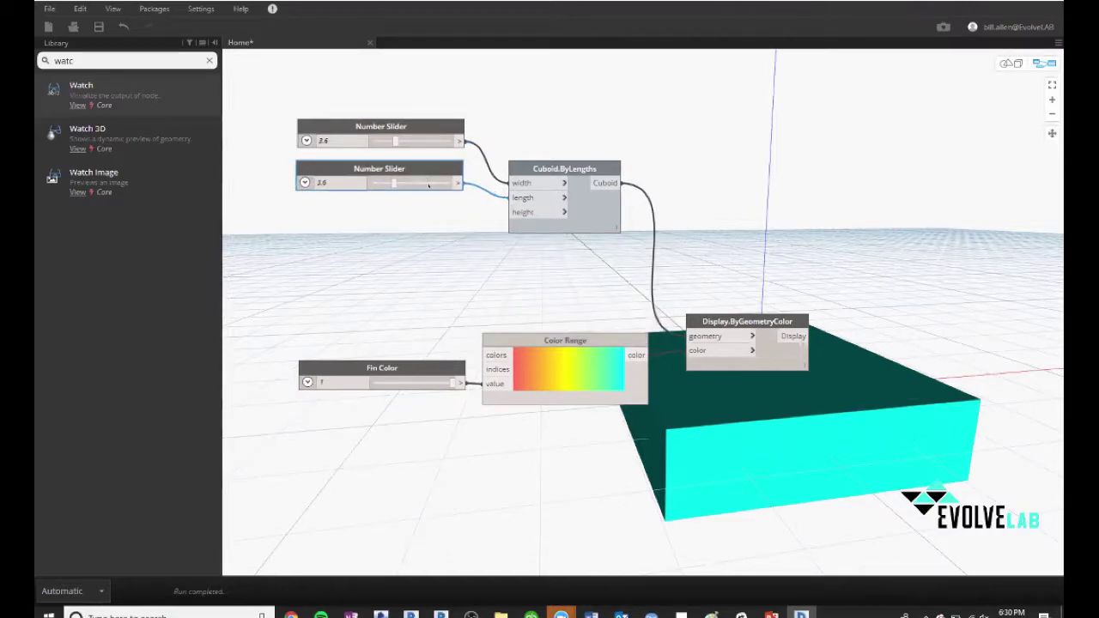
Duplicate the length slider, place the copy below it and connect it to the cuboid's height input.
key("ctrl+c")
key("ctrl+v")
left_click_drag(539, 193, 341, 206)
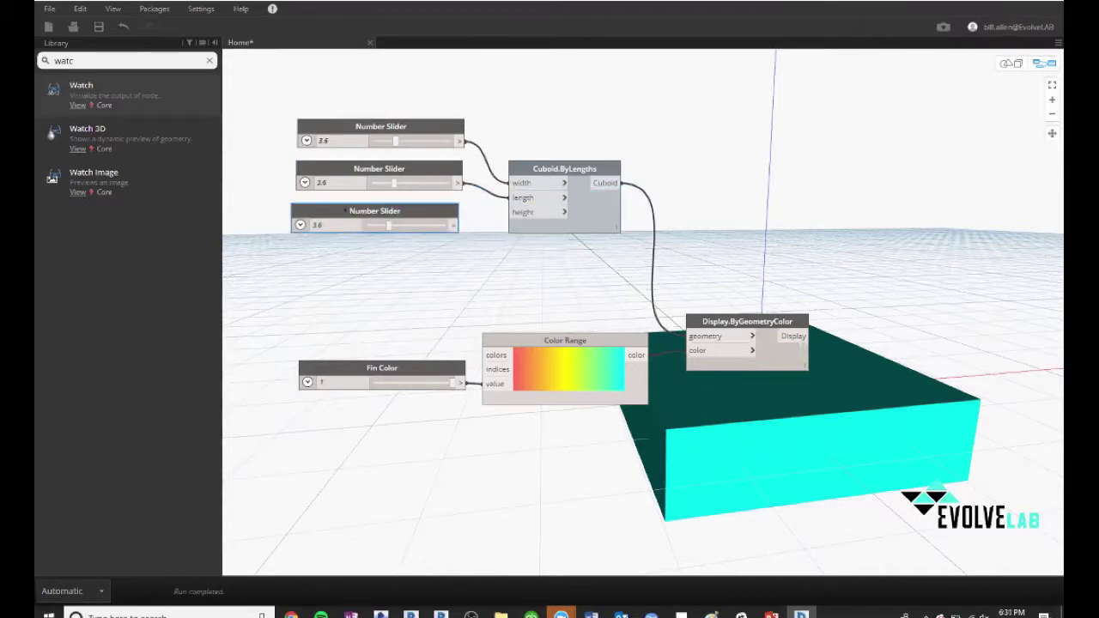
left_click_drag(453, 225, 514, 212)
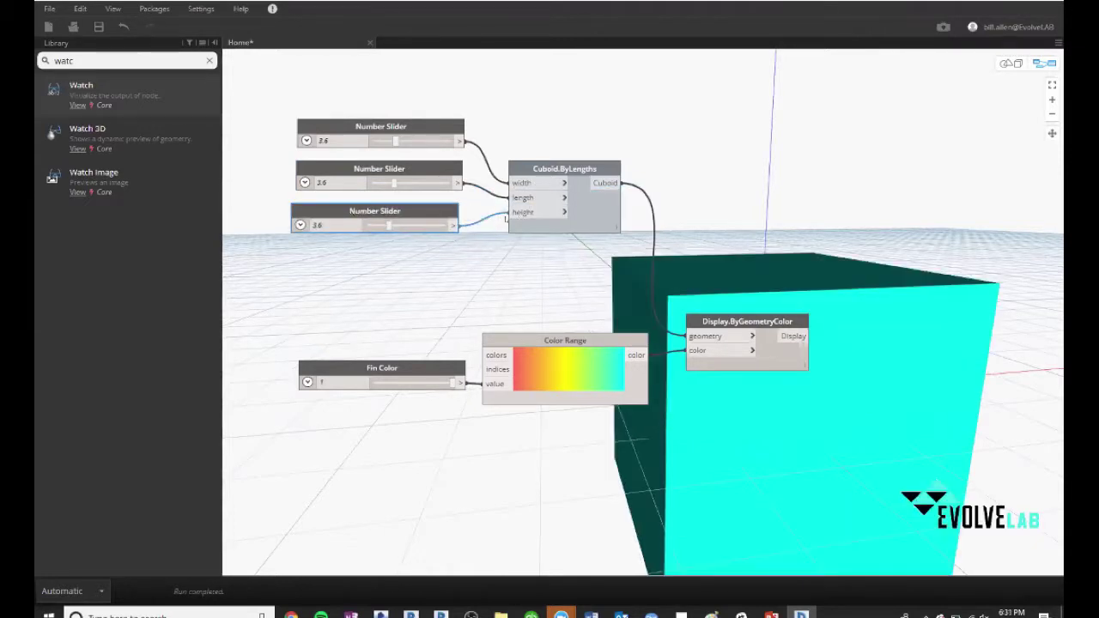
Set the width slider's minimum to 2 and collapse its range settings.
left_click(307, 140)
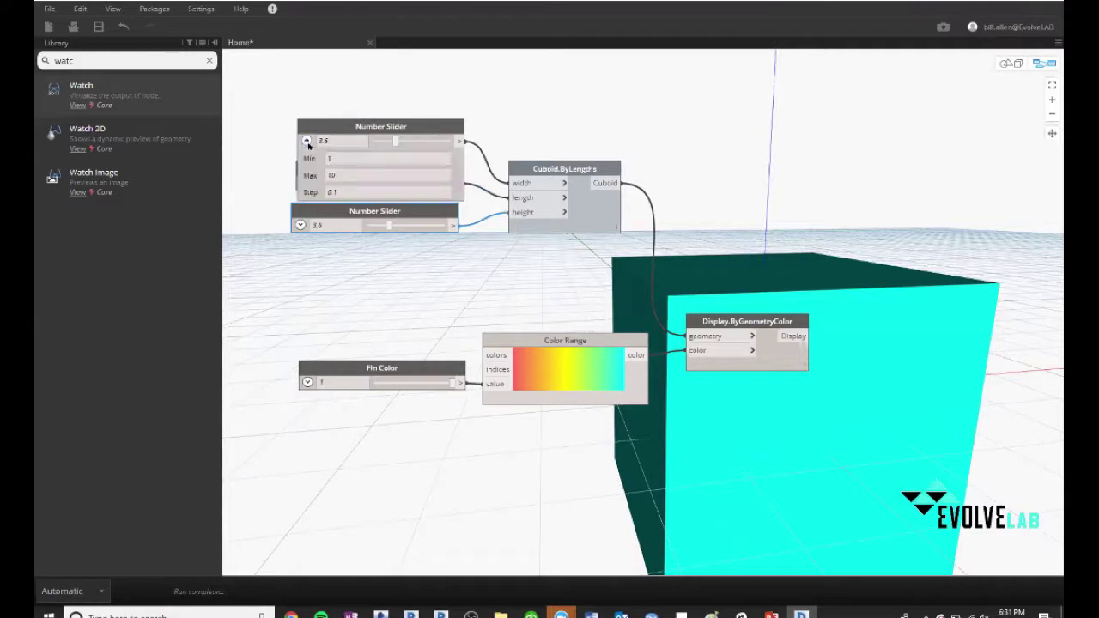
left_click(329, 159)
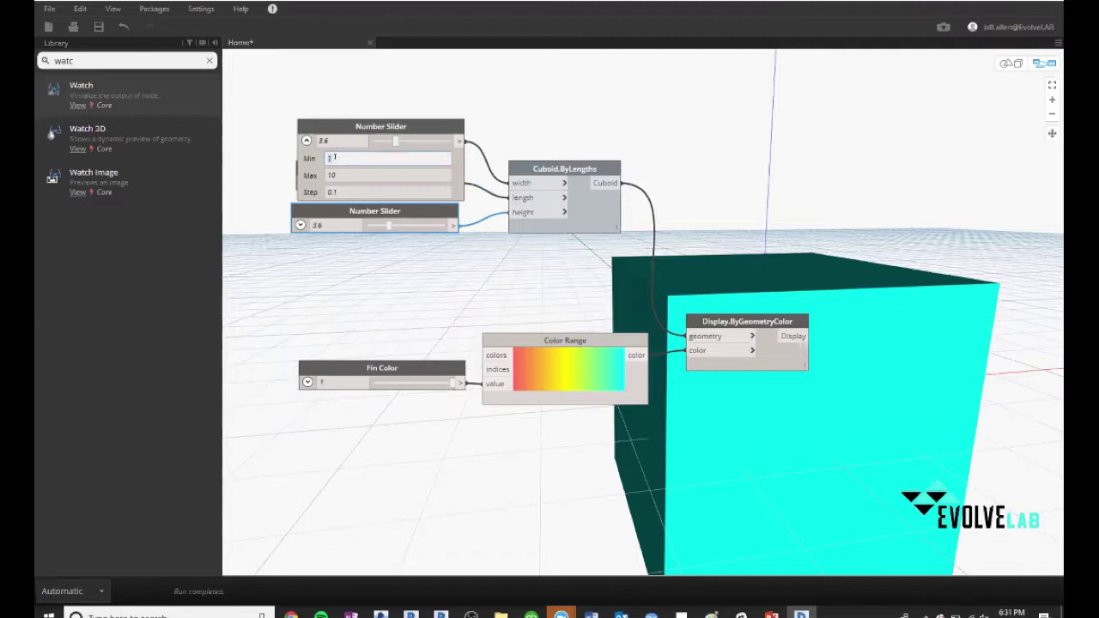
type("2")
left_click(498, 110)
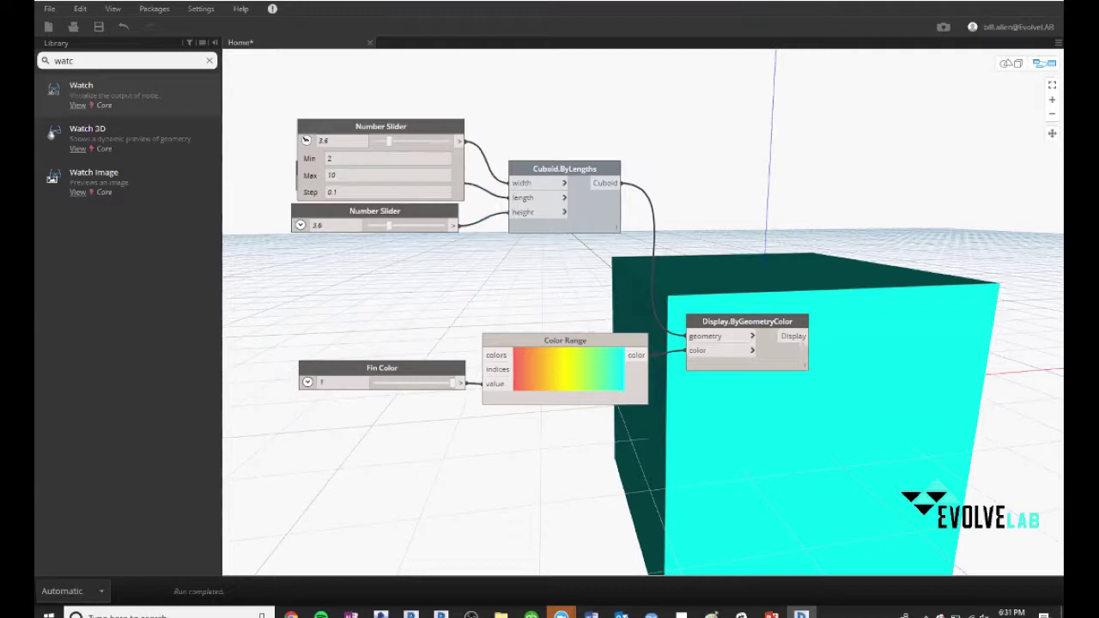
left_click(307, 140)
Expand the length slider's range settings and set its minimum to 2.
left_click(305, 182)
double_click(331, 203)
type("2")
left_click(284, 195)
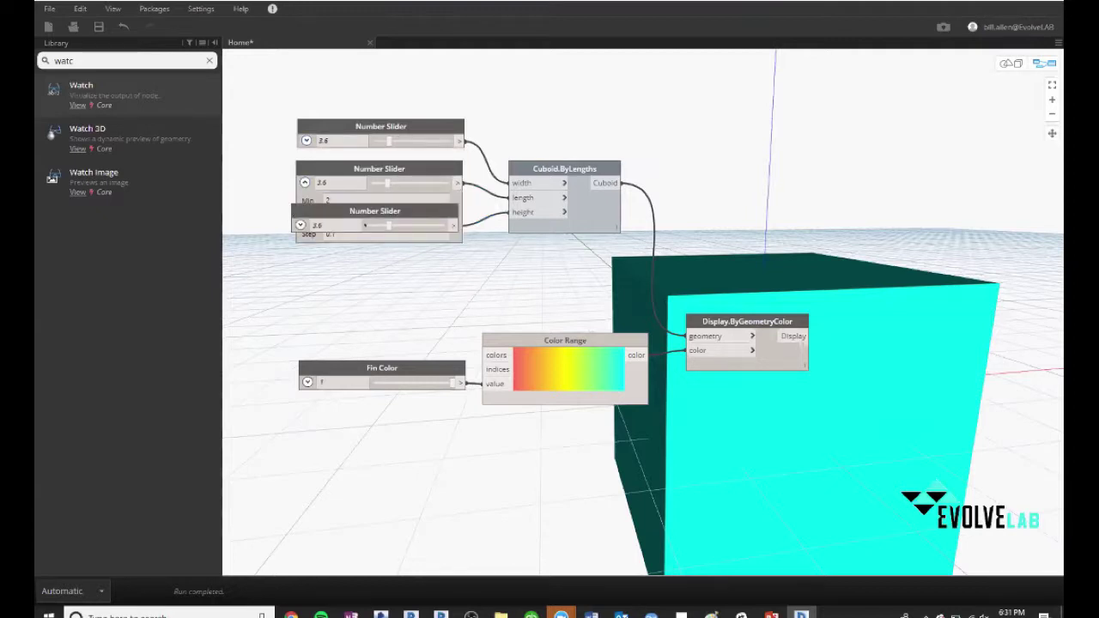
Delete the height slider and replace it with a copy of the length slider connected to the cuboid's height input.
left_click(372, 213)
key("Delete")
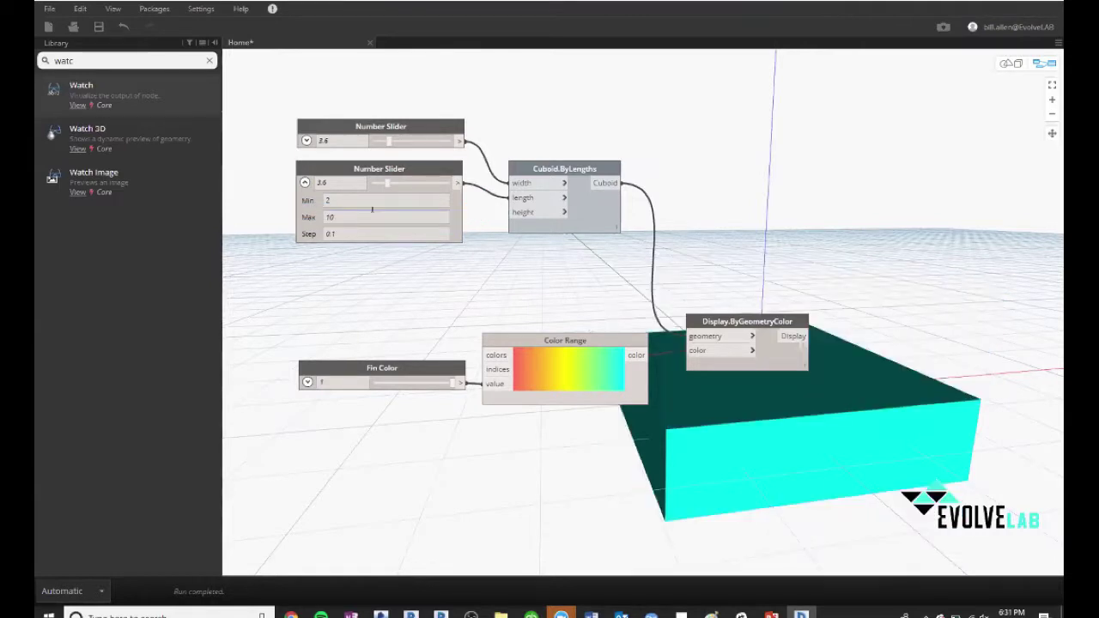
left_click(335, 169)
key("ctrl+v")
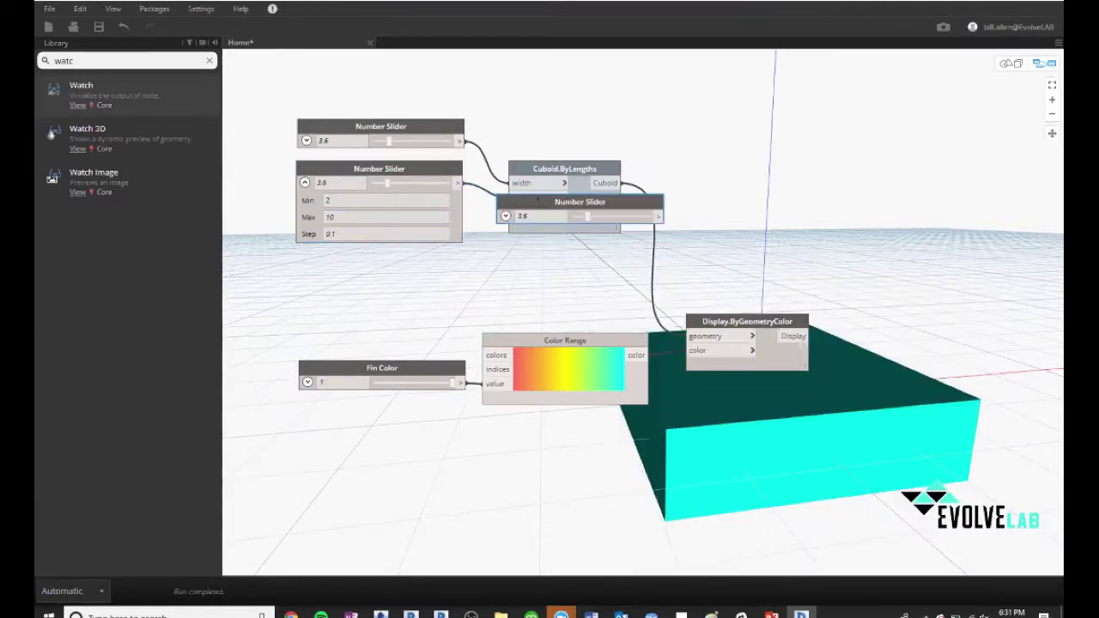
left_click_drag(537, 199, 323, 255)
left_click_drag(443, 273, 515, 212)
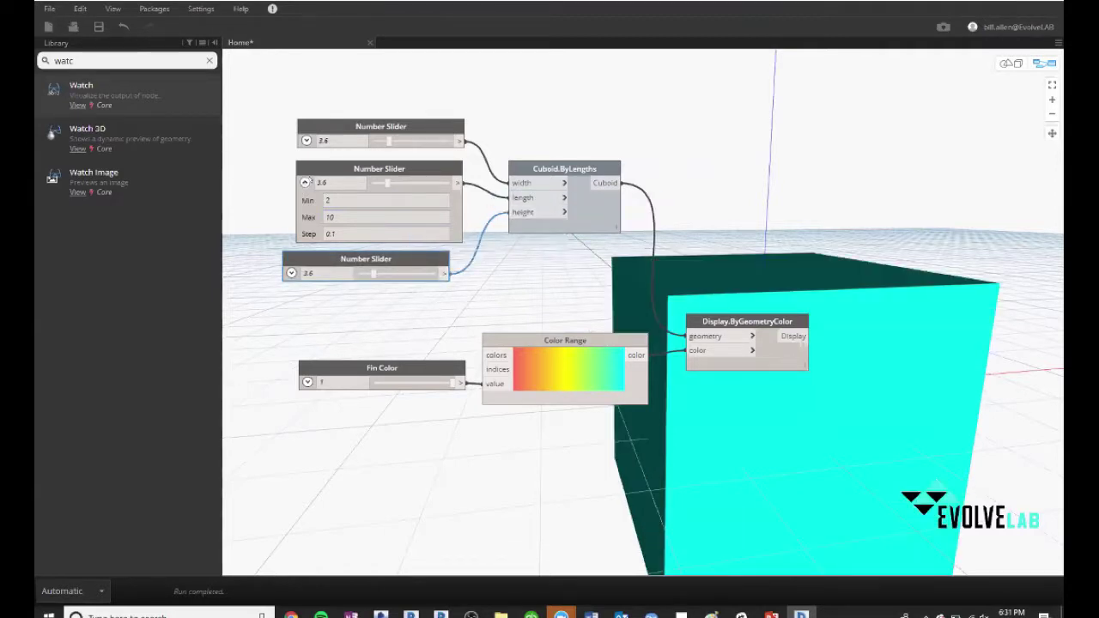
Collapse the length slider's range settings and move the height slider directly beneath it.
left_click(305, 182)
left_click_drag(352, 257, 367, 207)
left_click(381, 365)
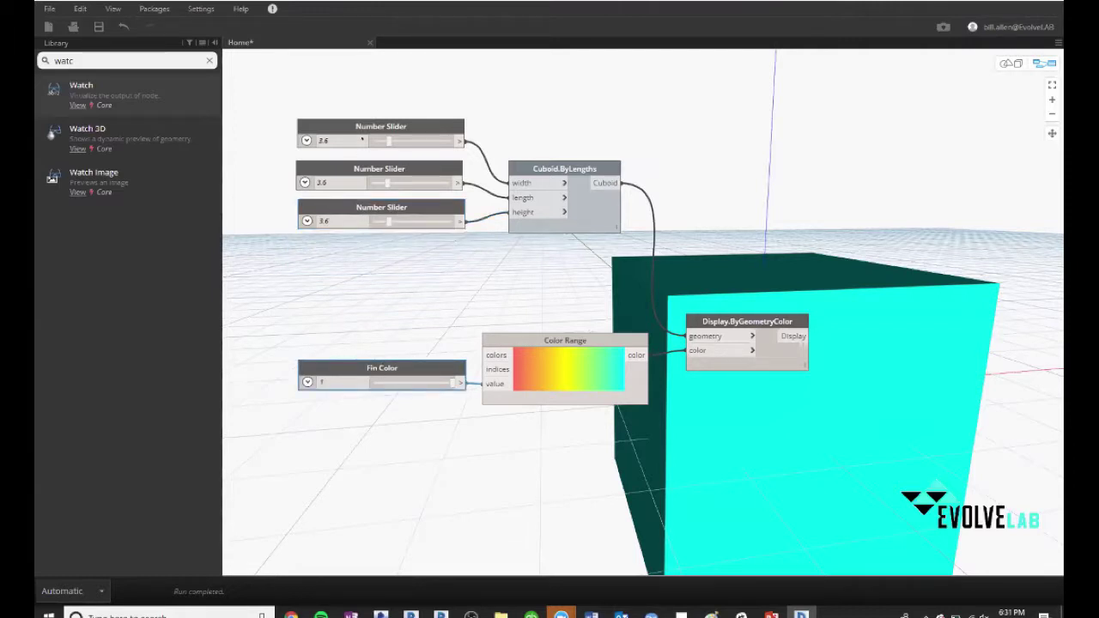
Switch to Chrome to examine how the Box_Output inputs are named in Project Fractal, and return to Dynamo.
left_click(290, 614)
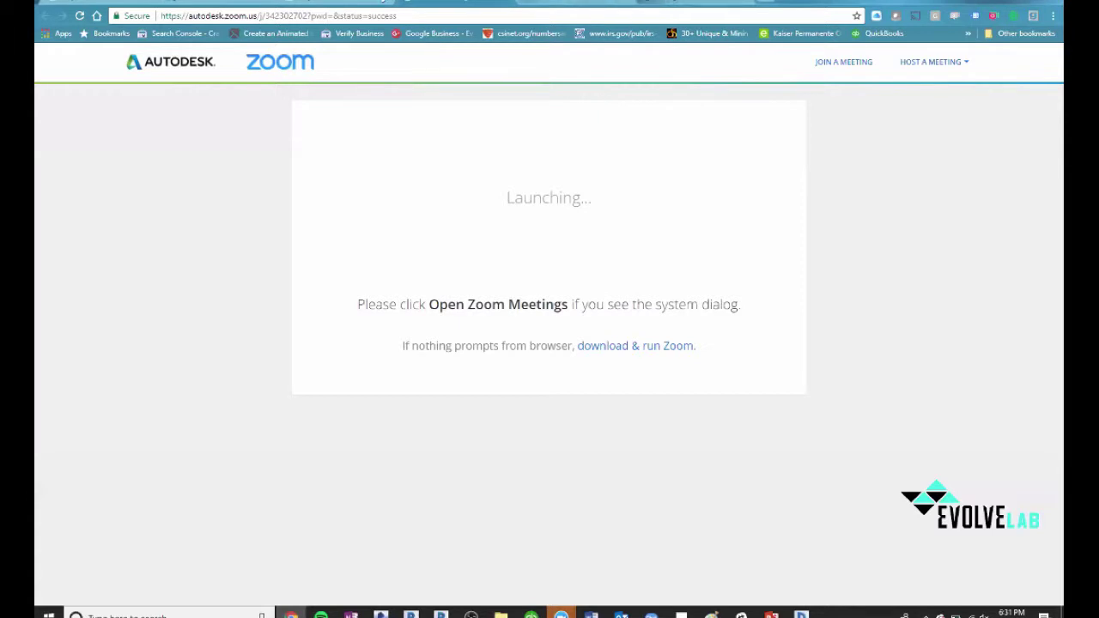
left_click(348, 1)
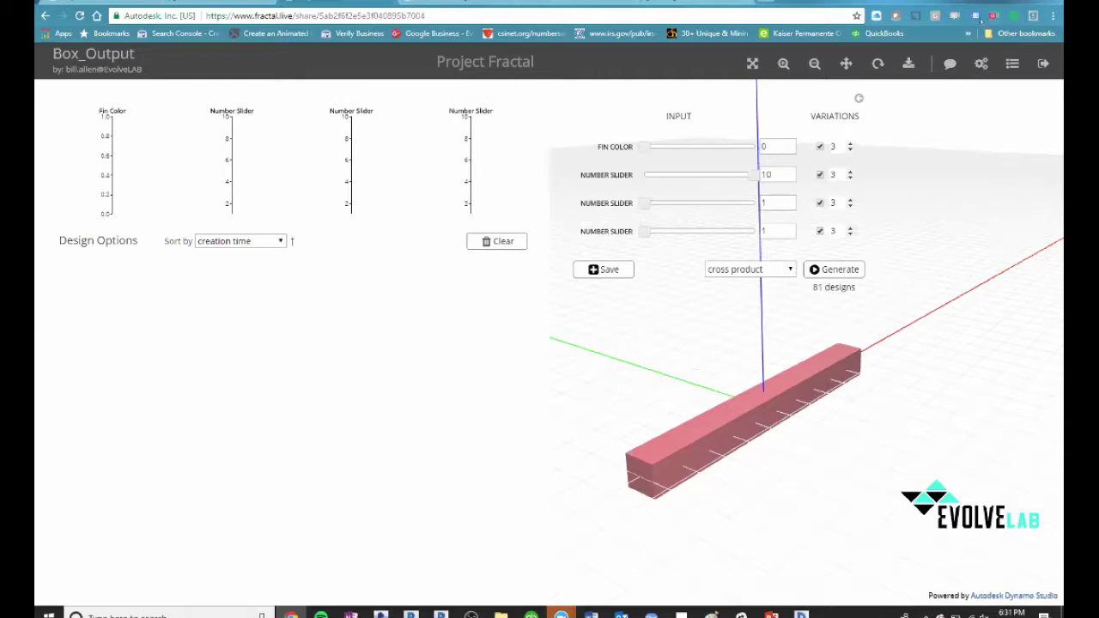
left_click(998, 2)
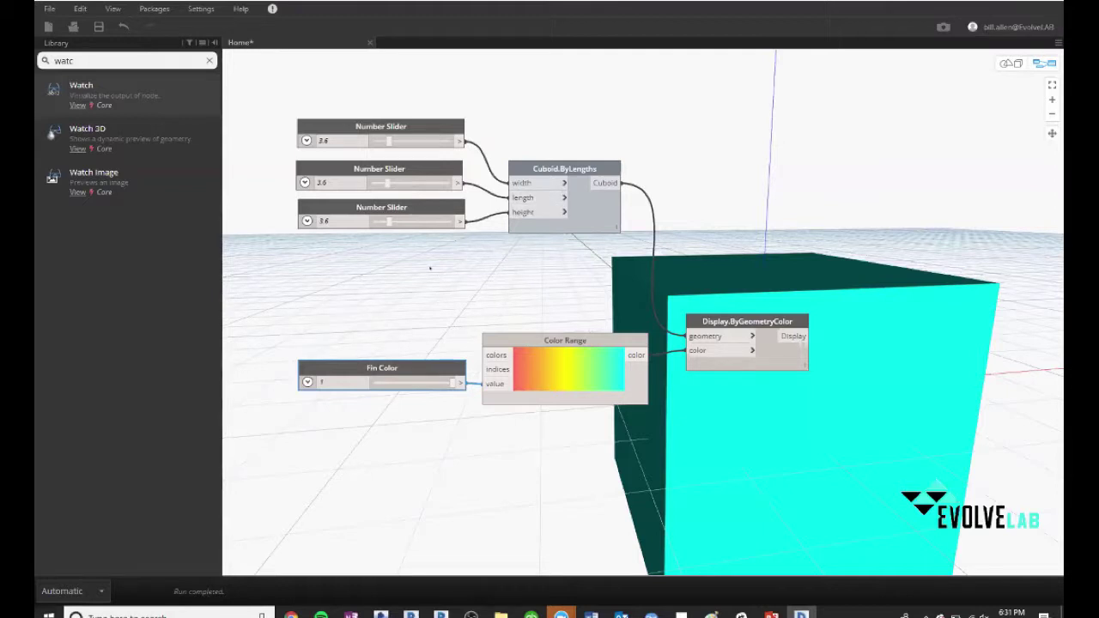
Rename the slider that drives the cuboid's width to Width.
right_click(379, 127)
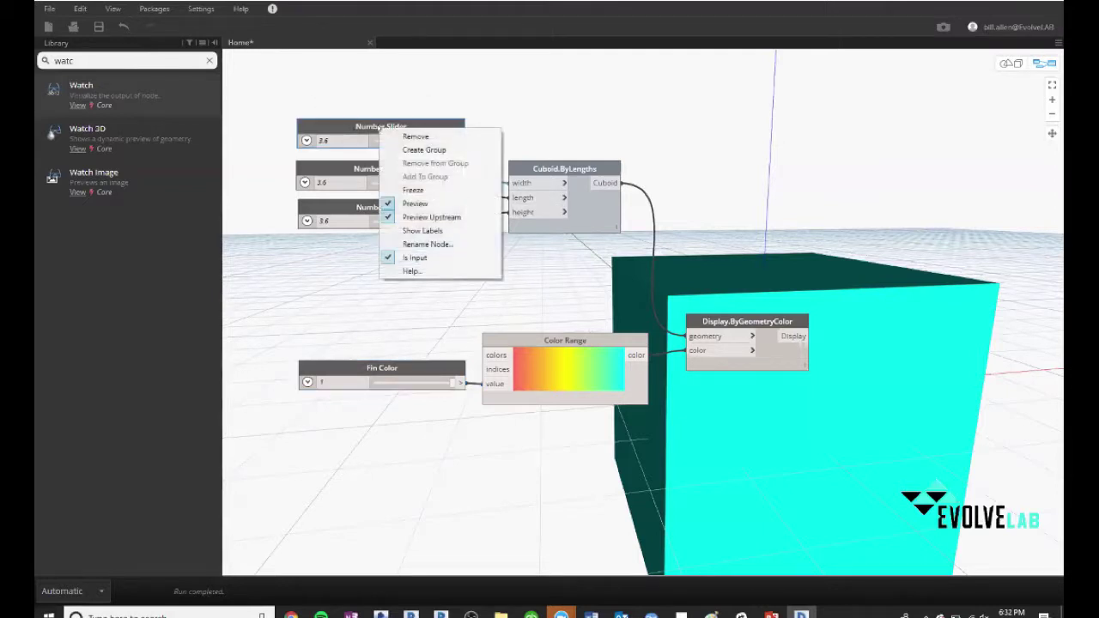
left_click(412, 244)
type("Width")
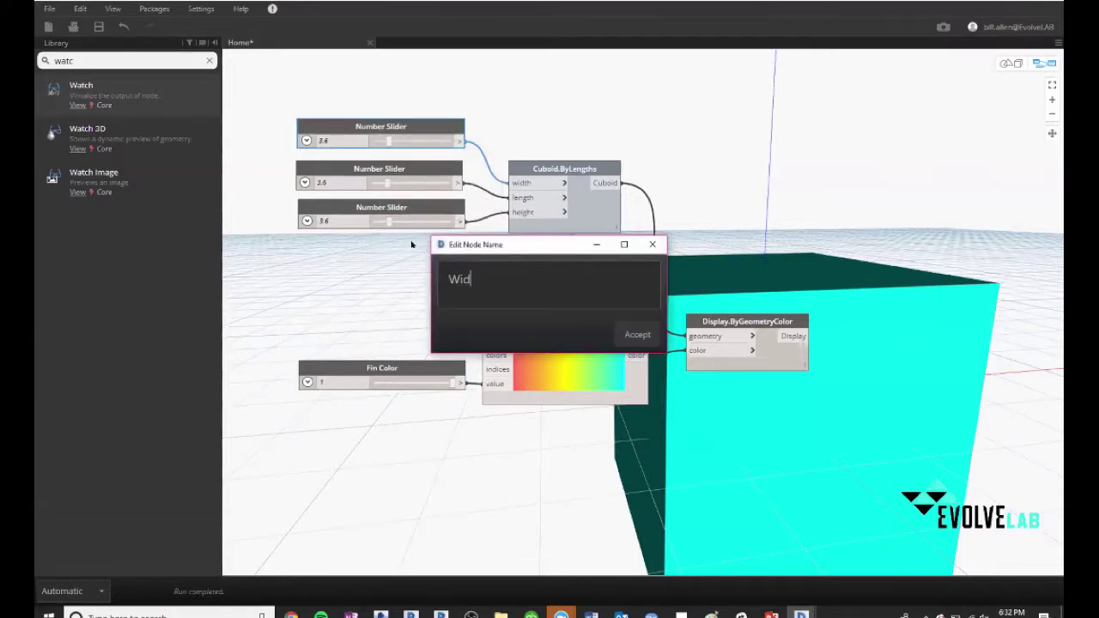
left_click(637, 335)
Rename the slider that drives the cuboid's length to Length.
right_click(402, 171)
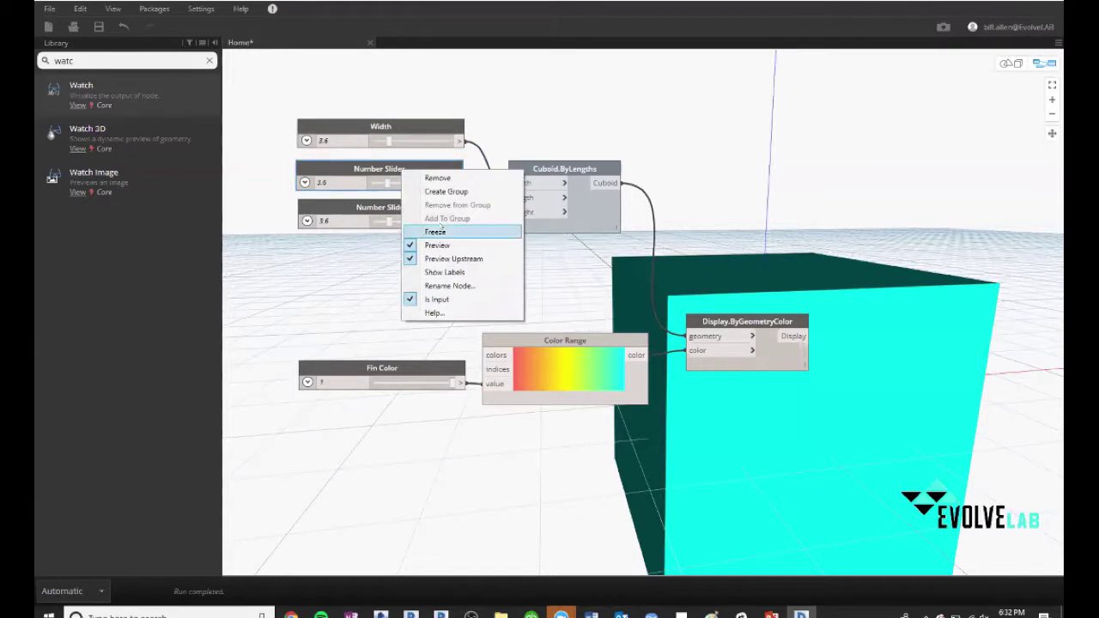
left_click(440, 286)
type("Length")
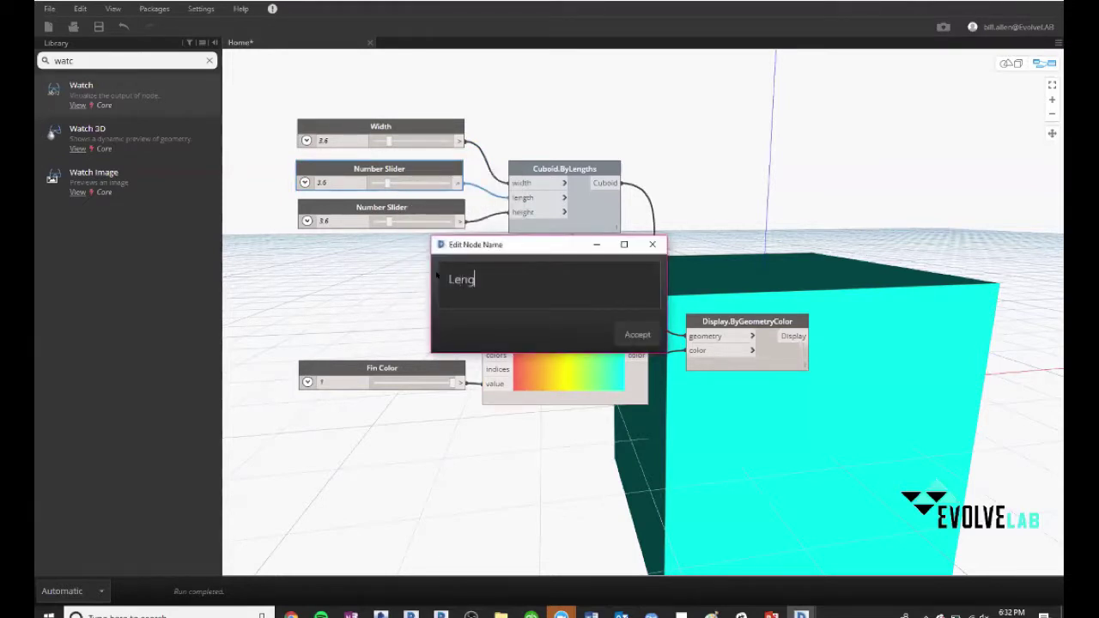
left_click(644, 333)
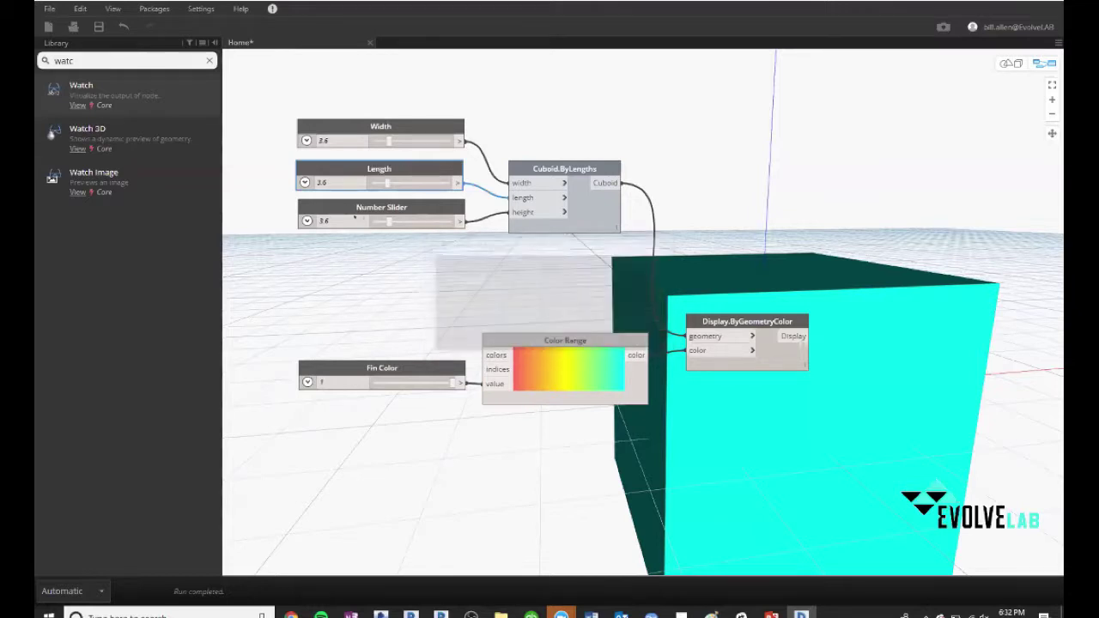
Rename the slider that drives the cuboid's height to Height.
right_click(367, 208)
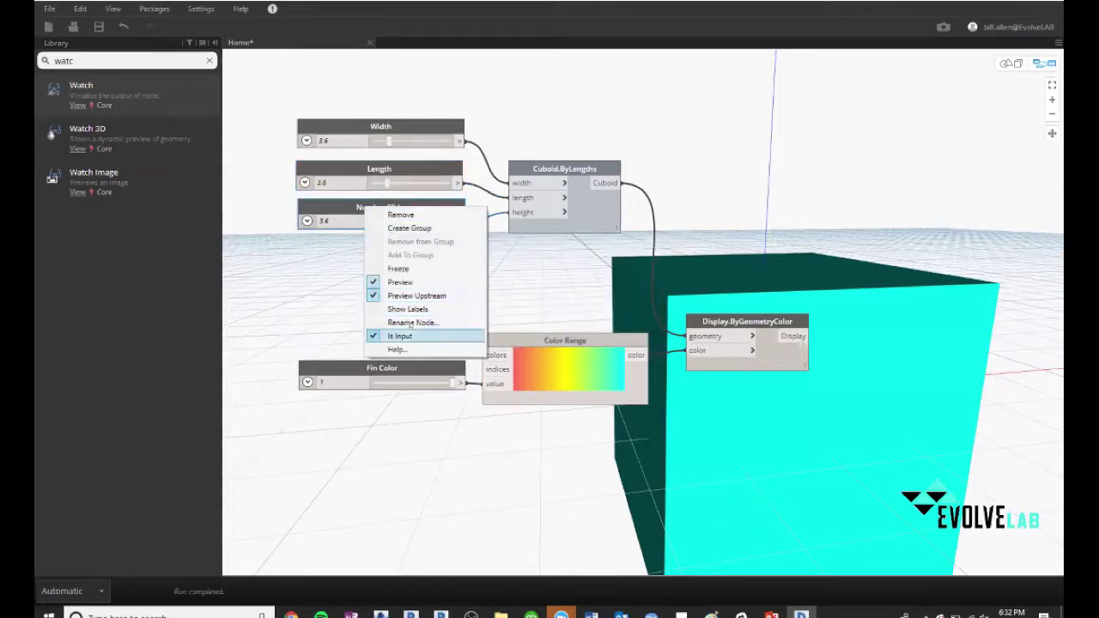
left_click(446, 323)
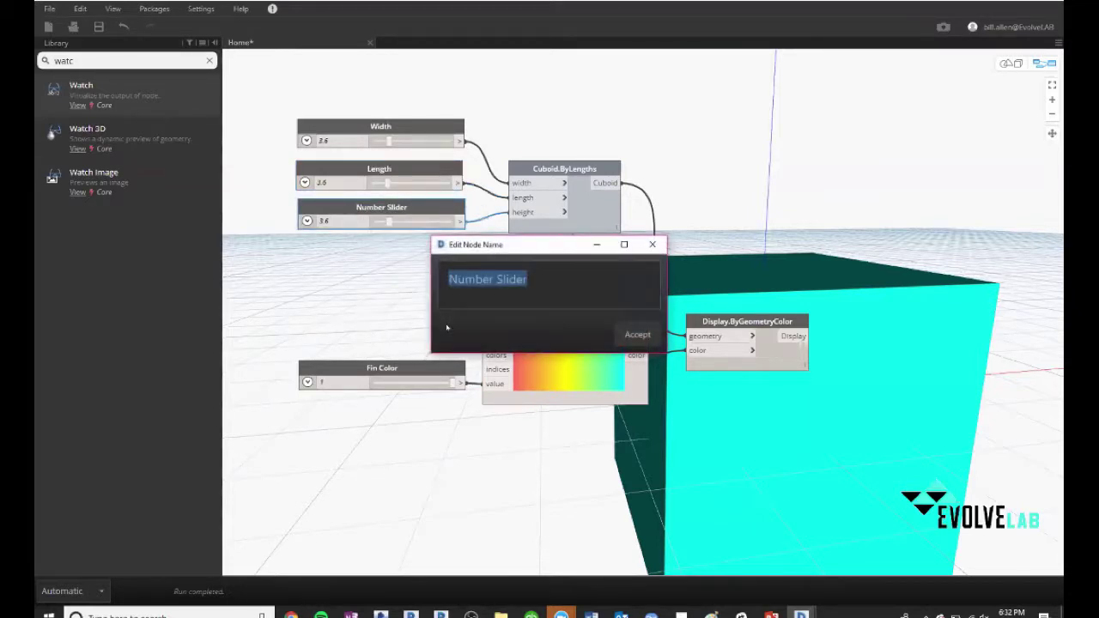
type("Height")
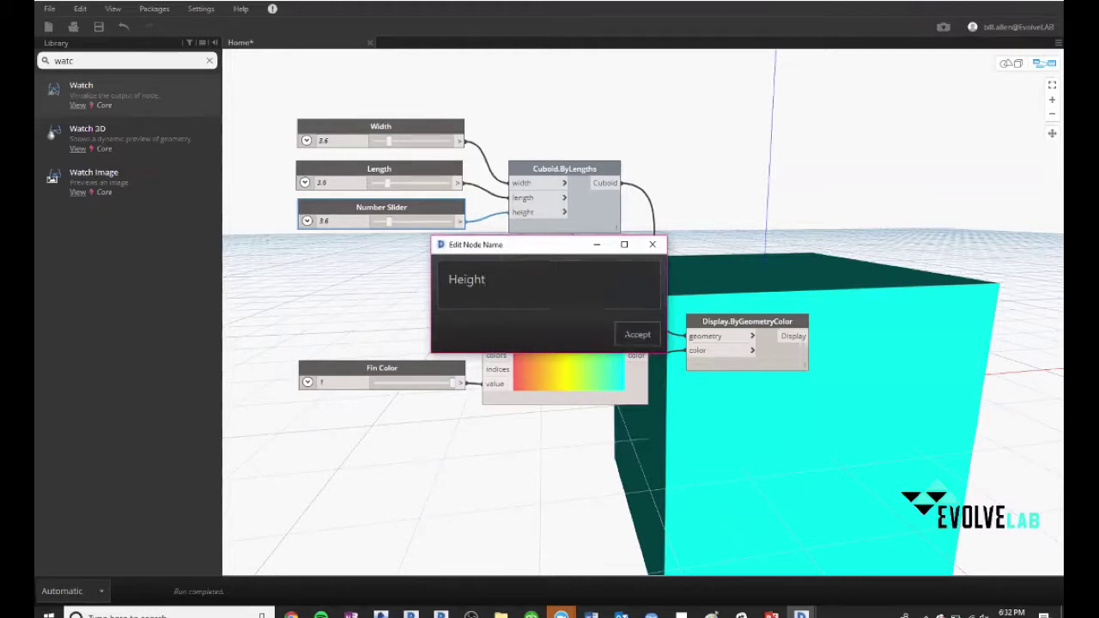
left_click(618, 335)
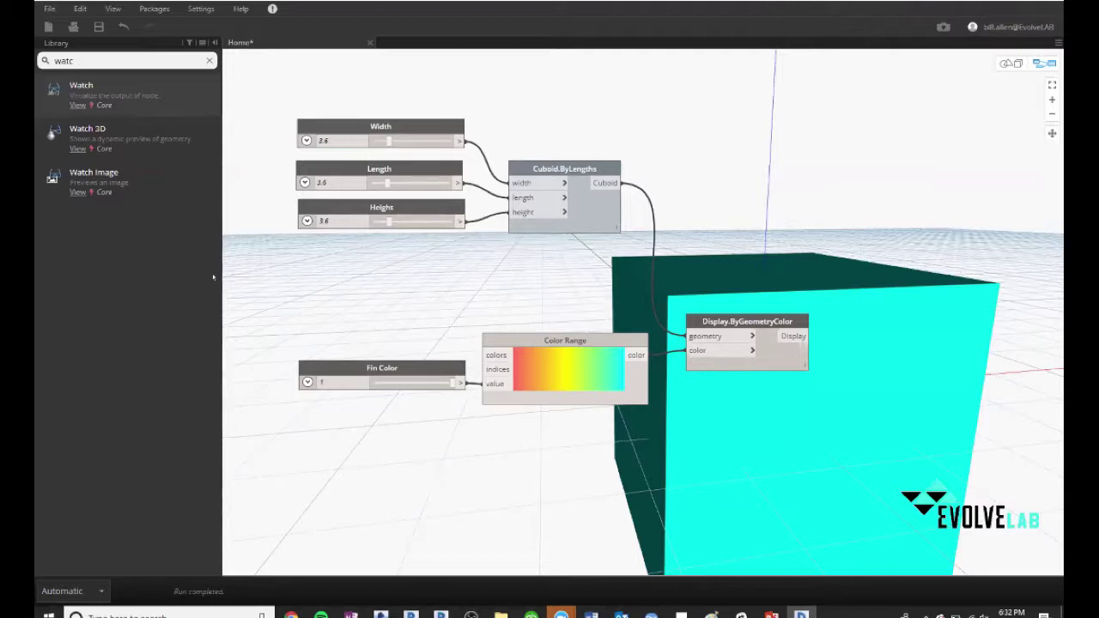
Check the Is Input option on the dimension sliders and on the Fin Color slider.
left_click_drag(353, 268, 285, 117)
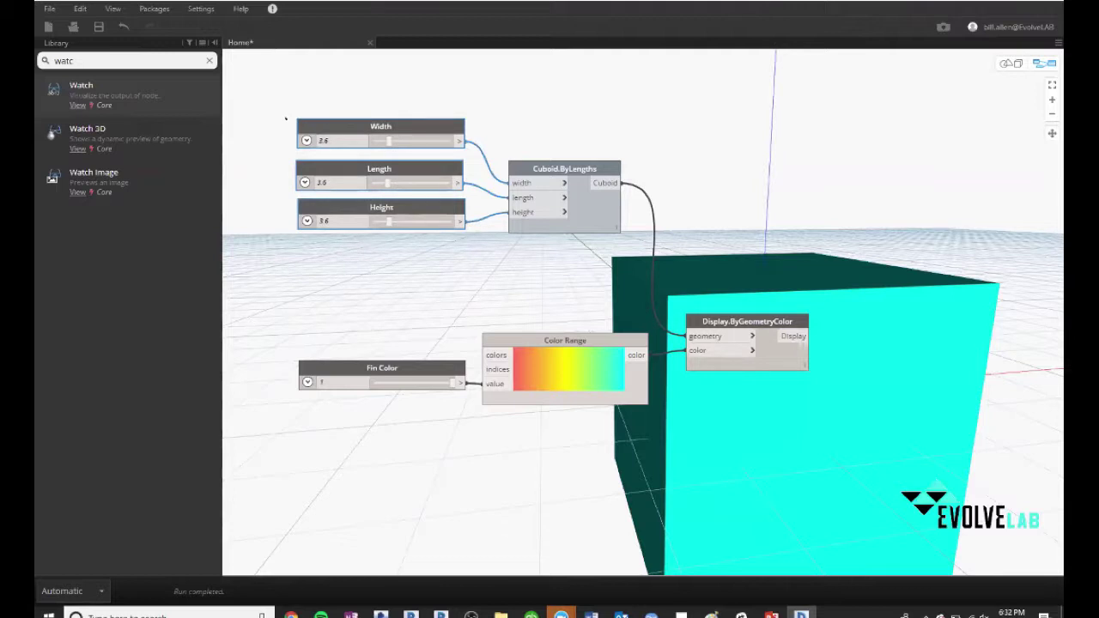
left_click(312, 101)
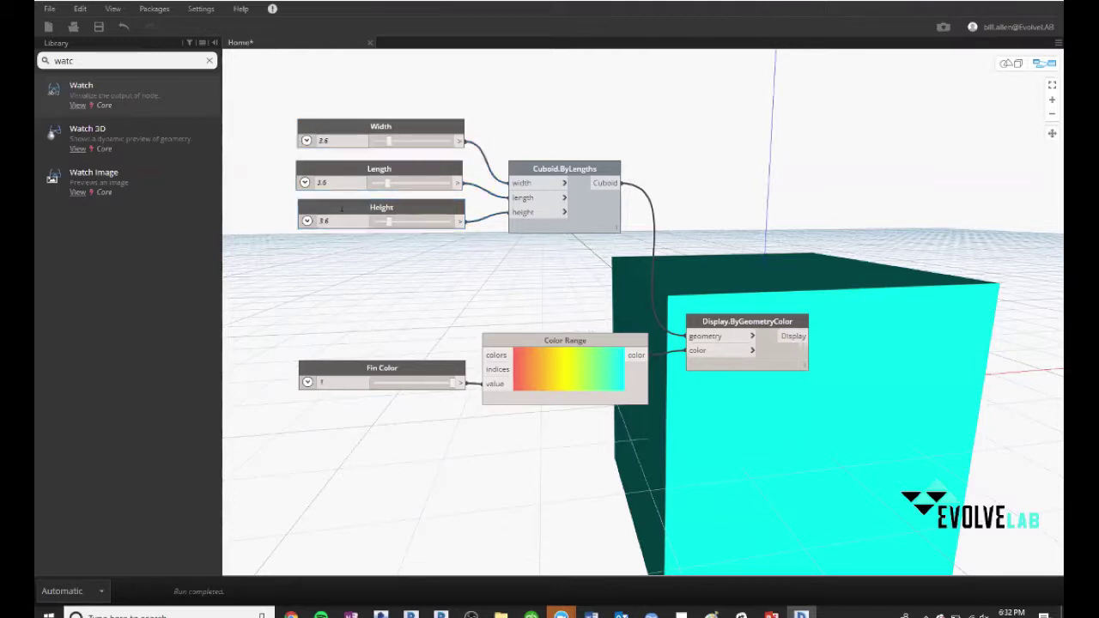
right_click(352, 172)
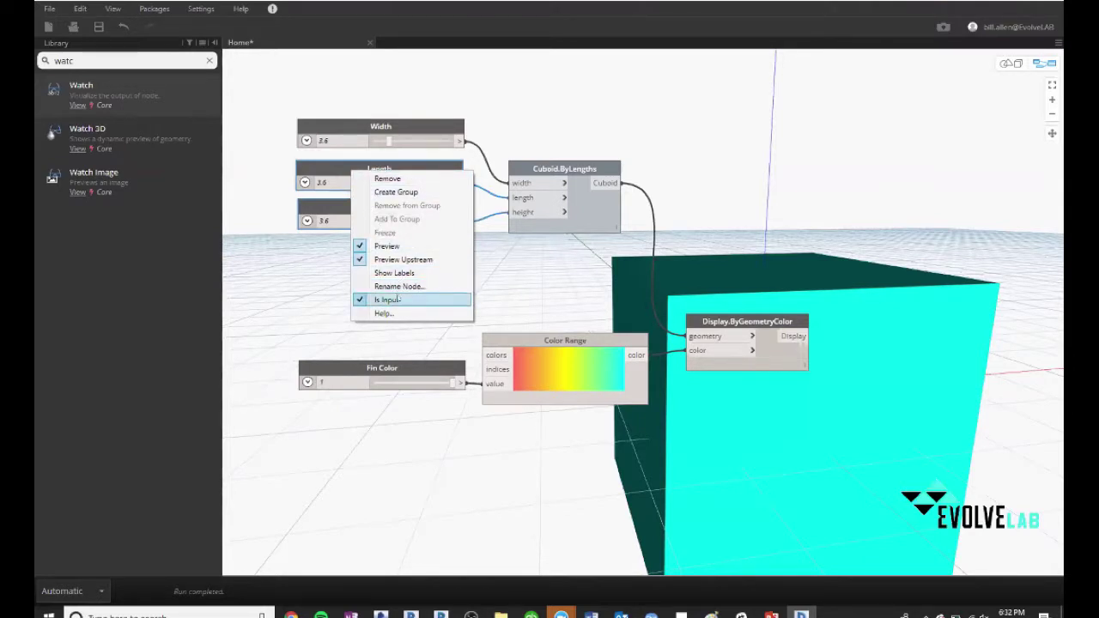
left_click(386, 340)
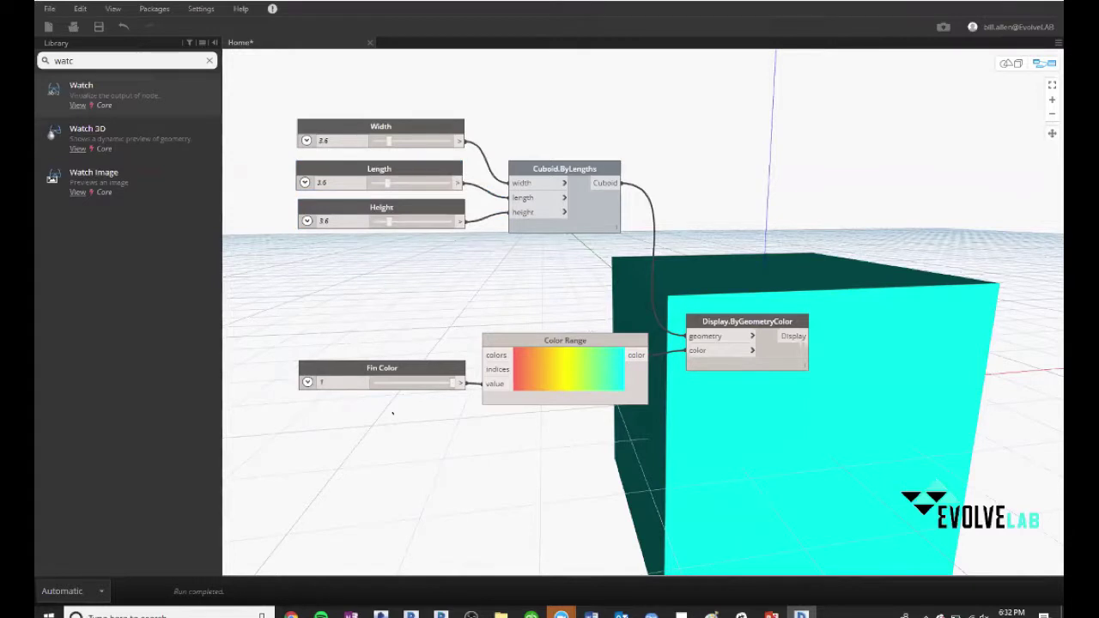
left_click(345, 371)
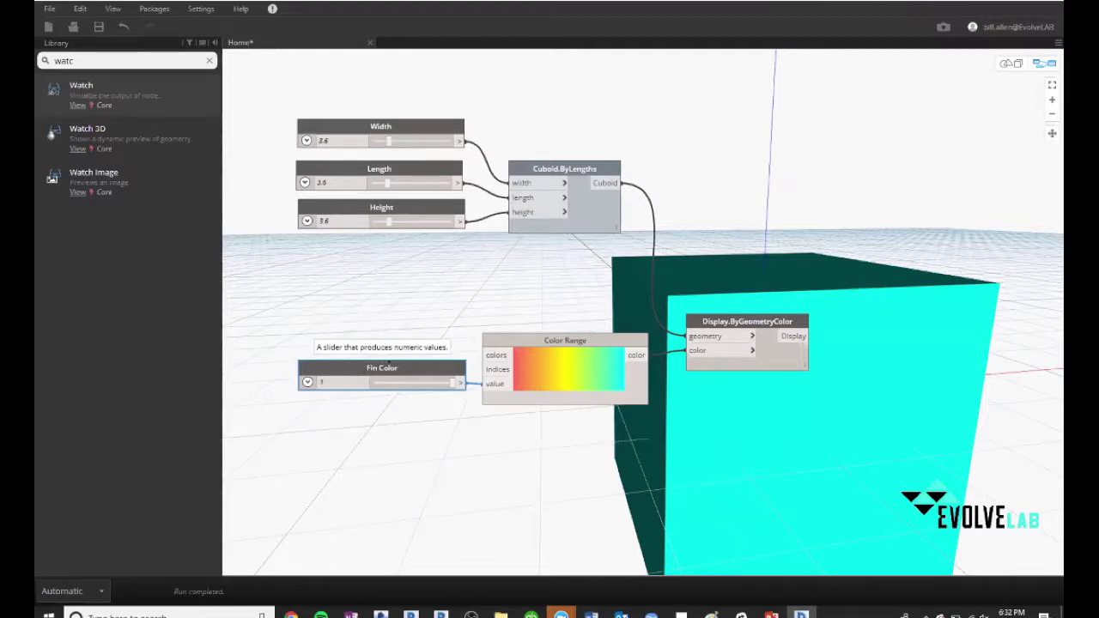
right_click(392, 368)
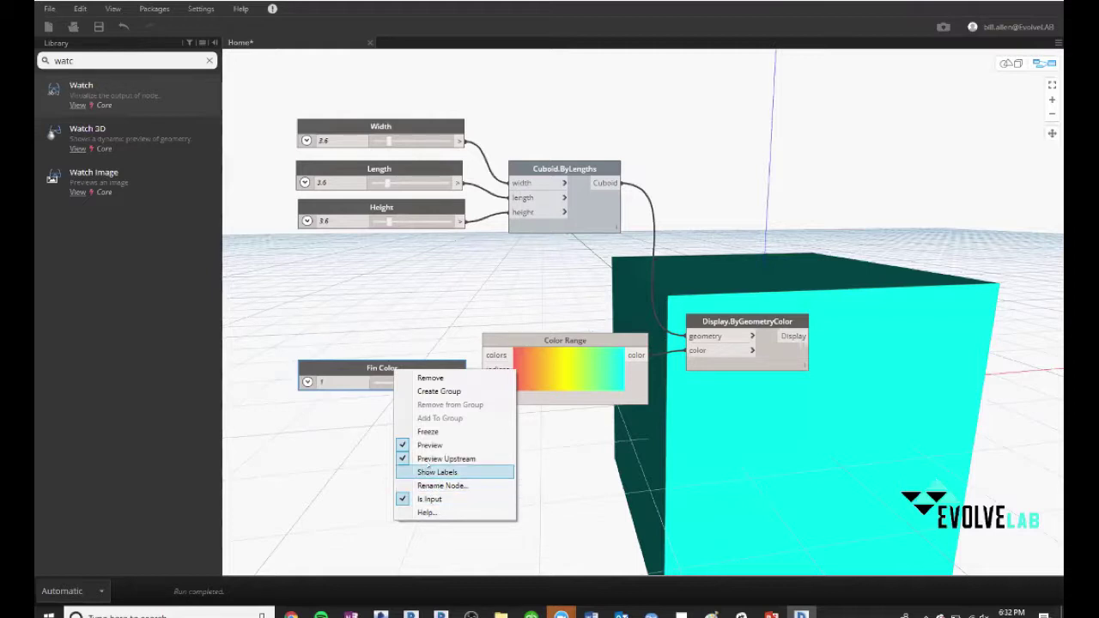
left_click(365, 288)
scroll(304, 202, "down", 3)
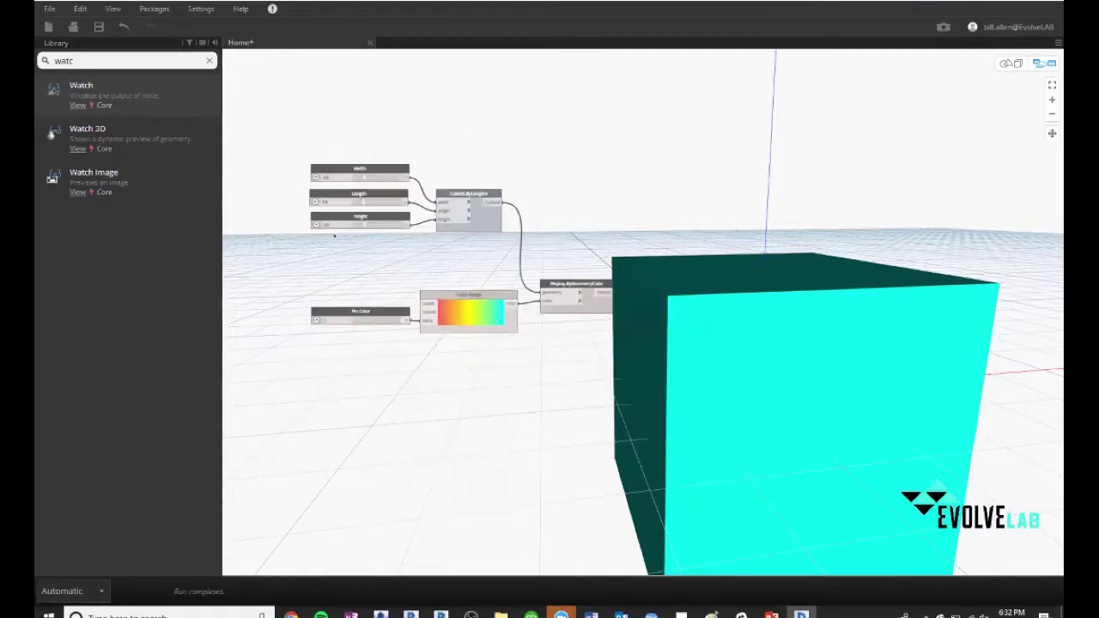
Publish the workspace to the web under the name Cube at RoMBIS with the description BEST DESIGNED CUBE EVER.
left_click(49, 9)
left_click(82, 154)
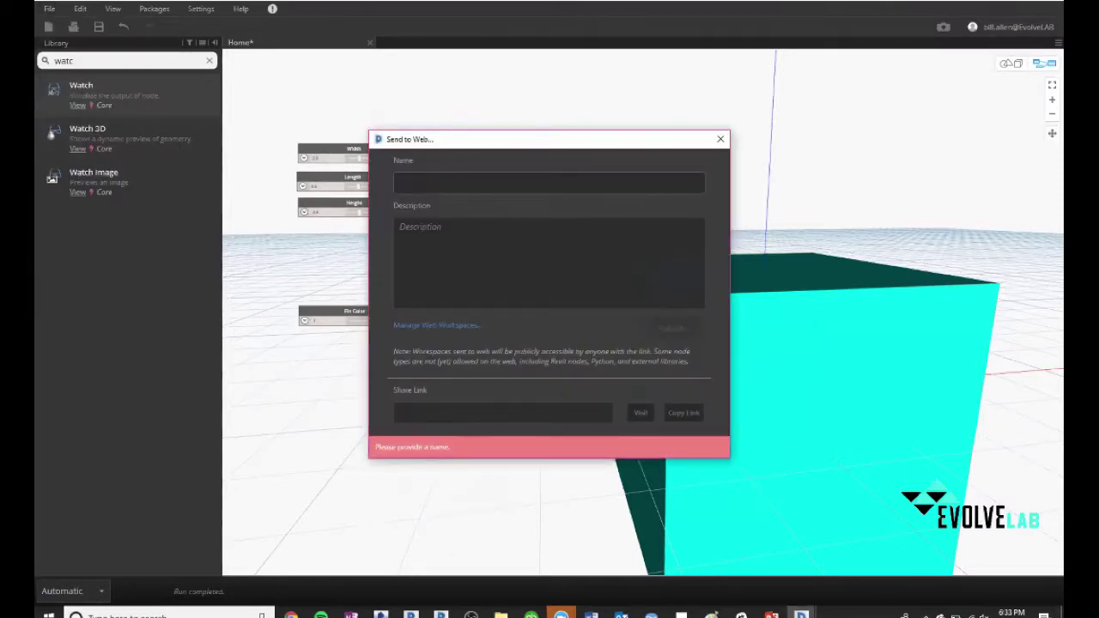
type("C")
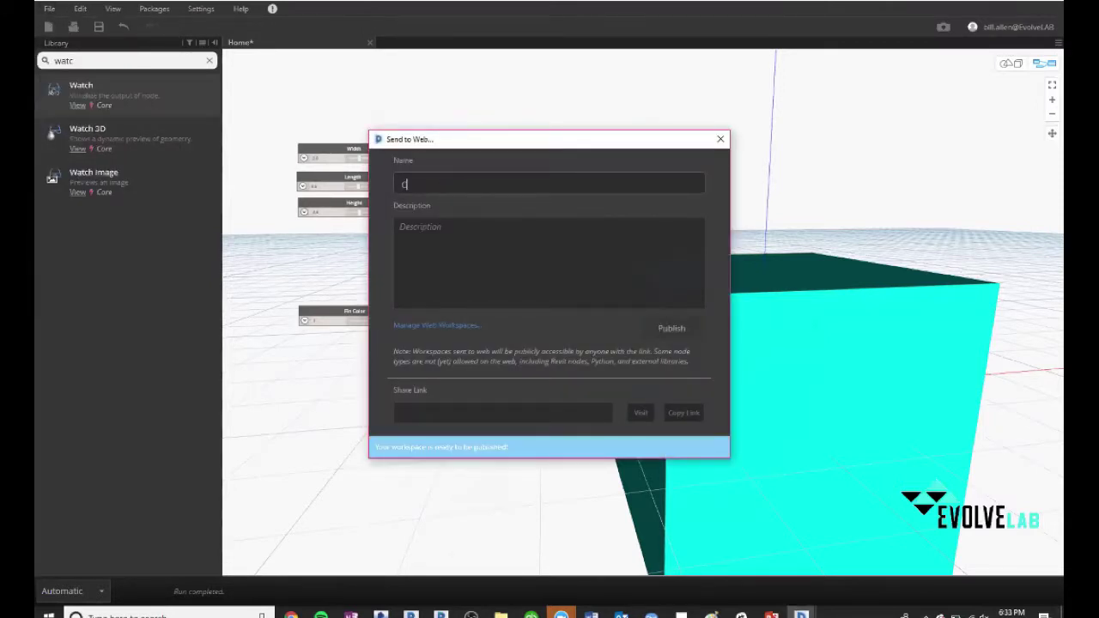
type("ube at RoMBIS")
left_click(516, 305)
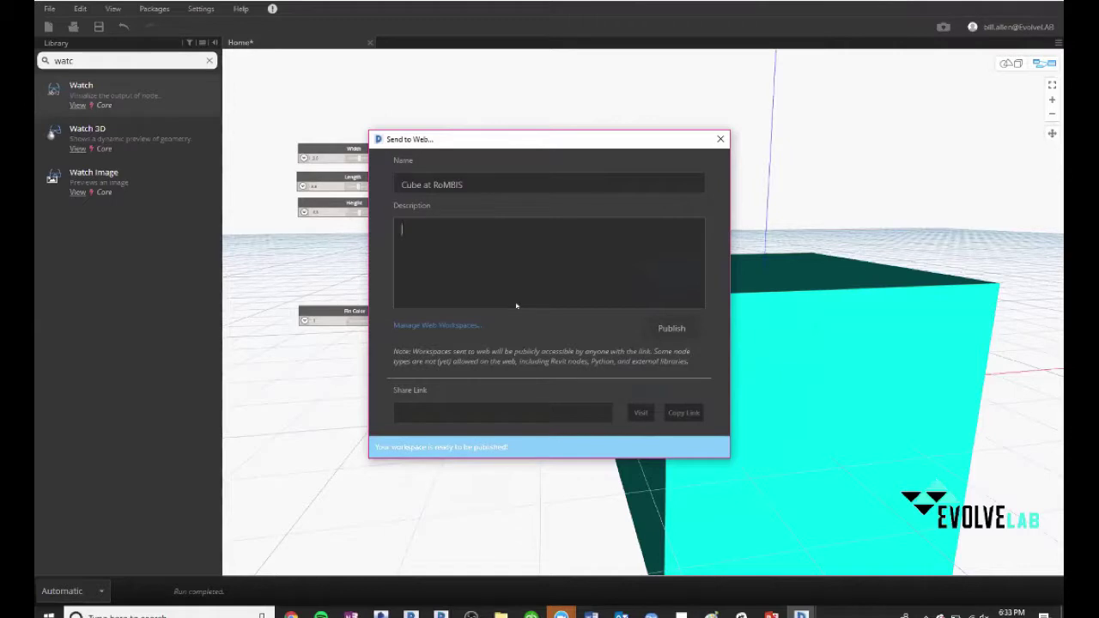
type("BEST DESIGNED CUBE EVER")
left_click(483, 176)
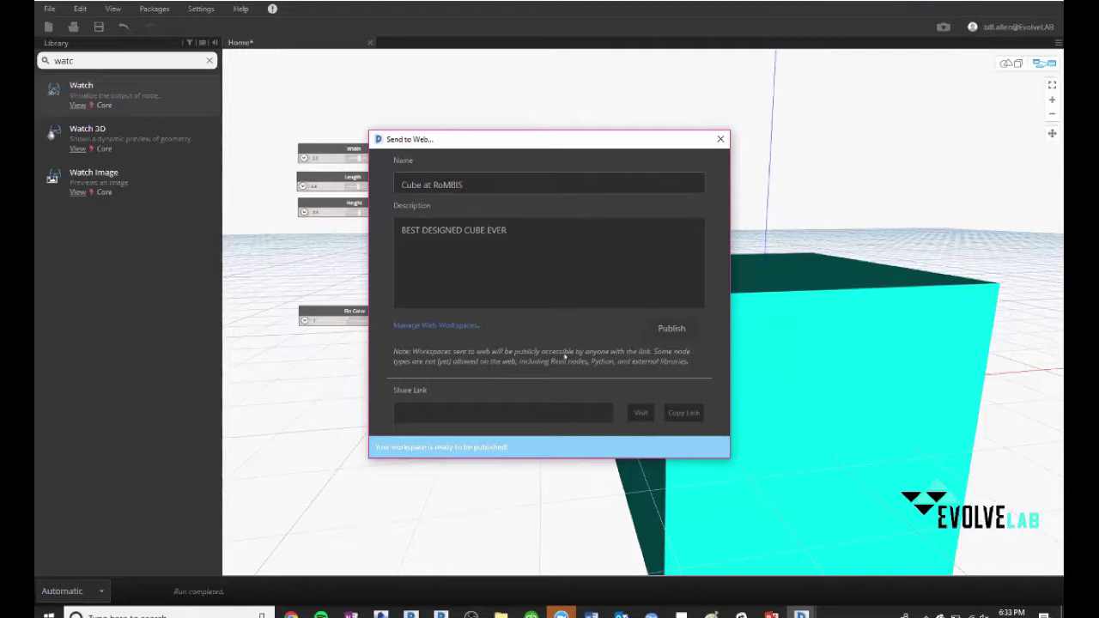
left_click(673, 327)
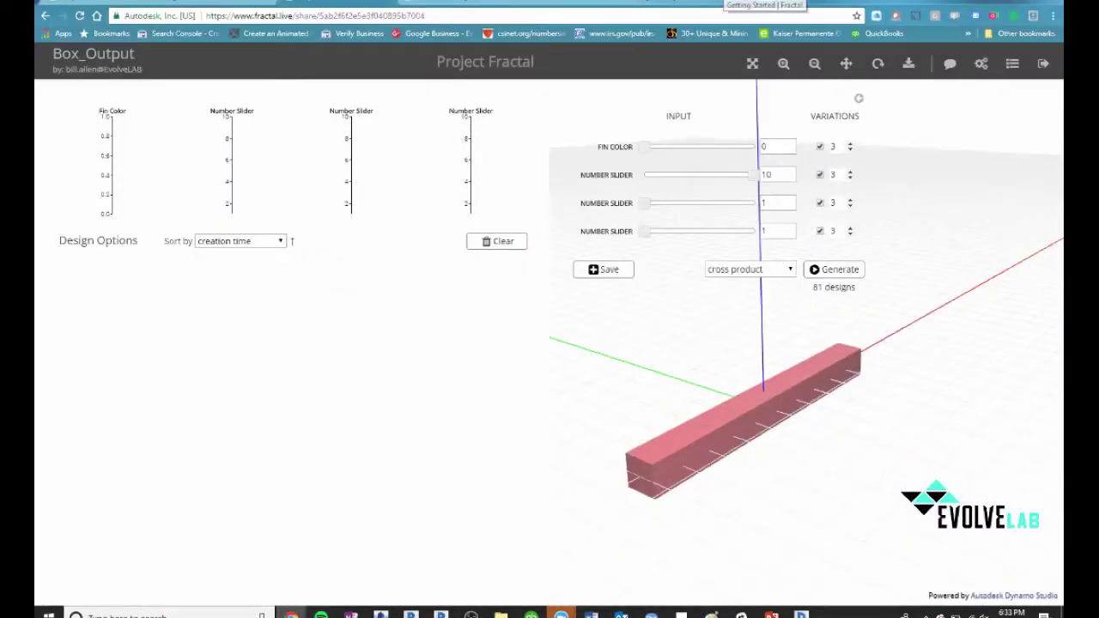
Switch to Chrome, search for Project Fractal, and open the site's list of published workspaces.
left_click(774, 2)
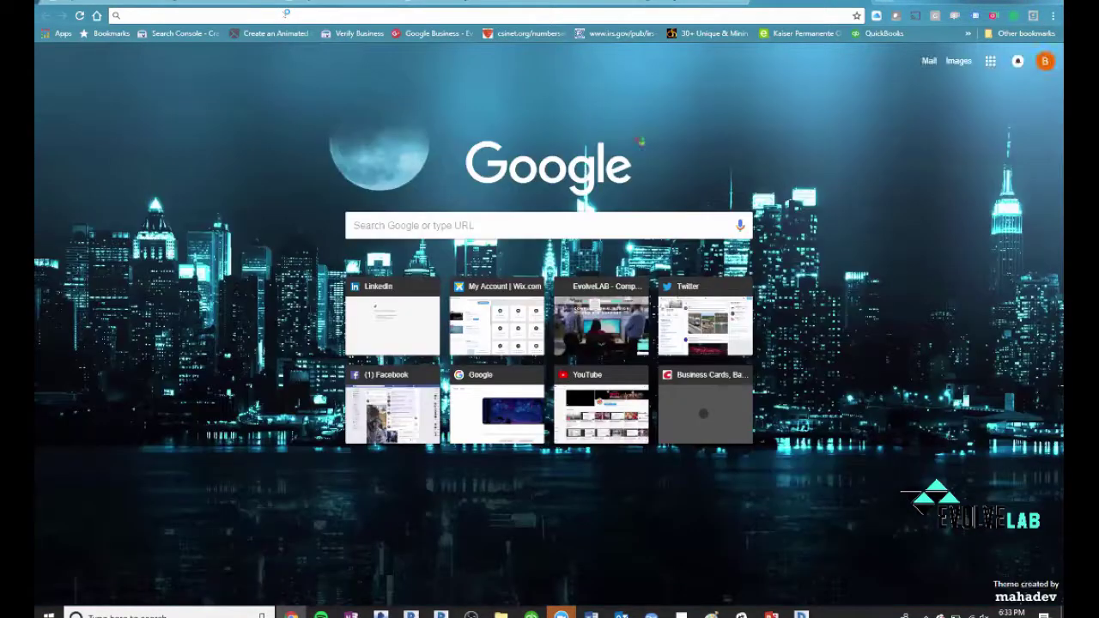
type("PRO")
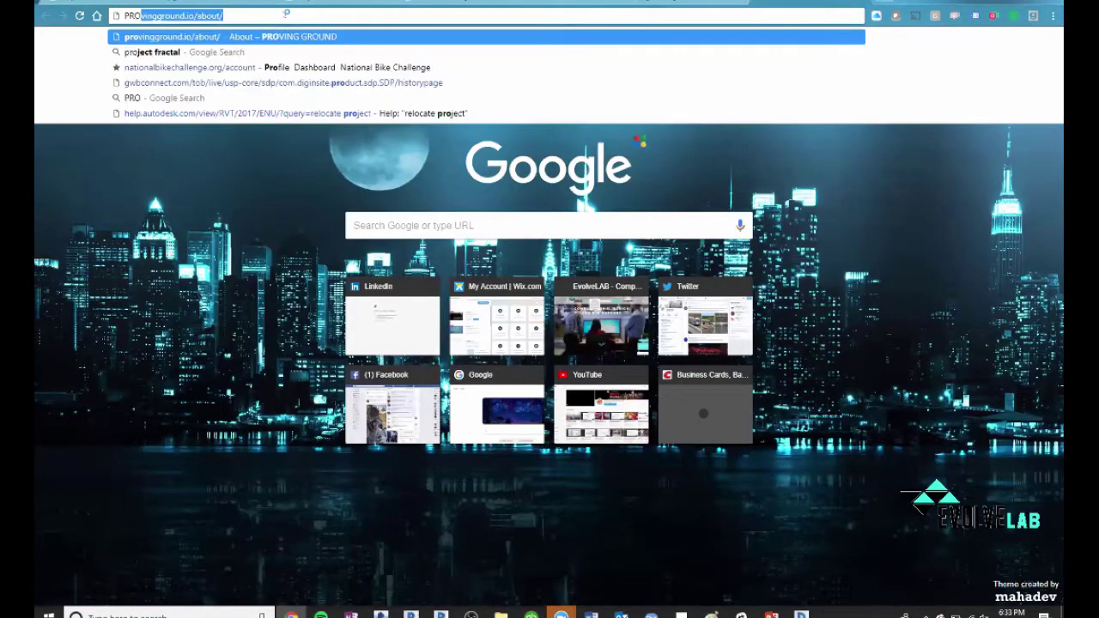
type("JECT FRACTAL")
key("Return")
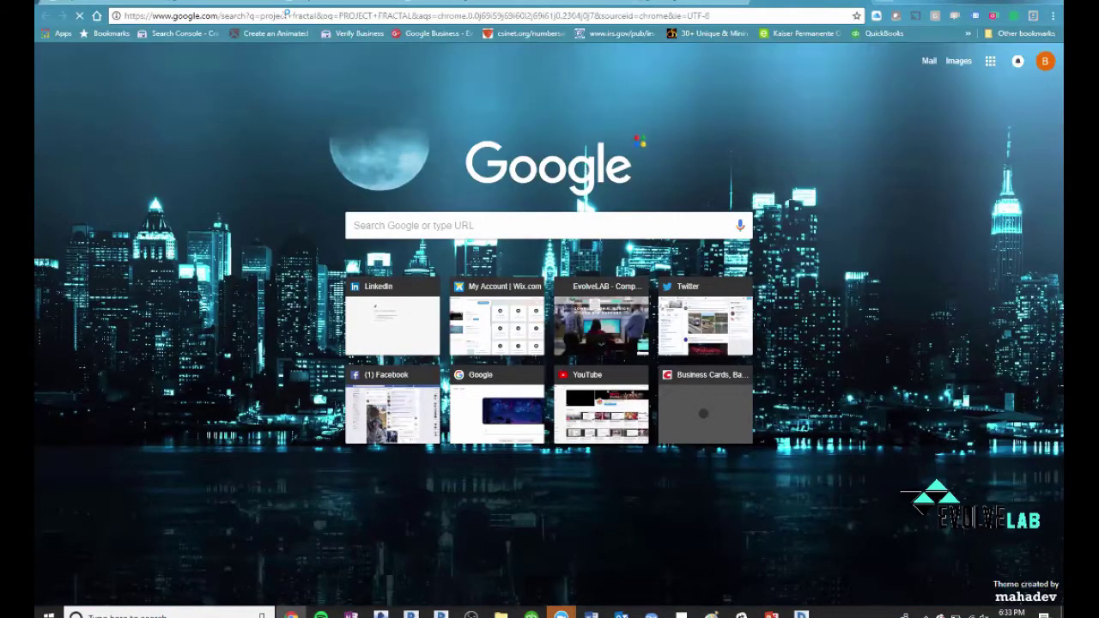
left_click(172, 155)
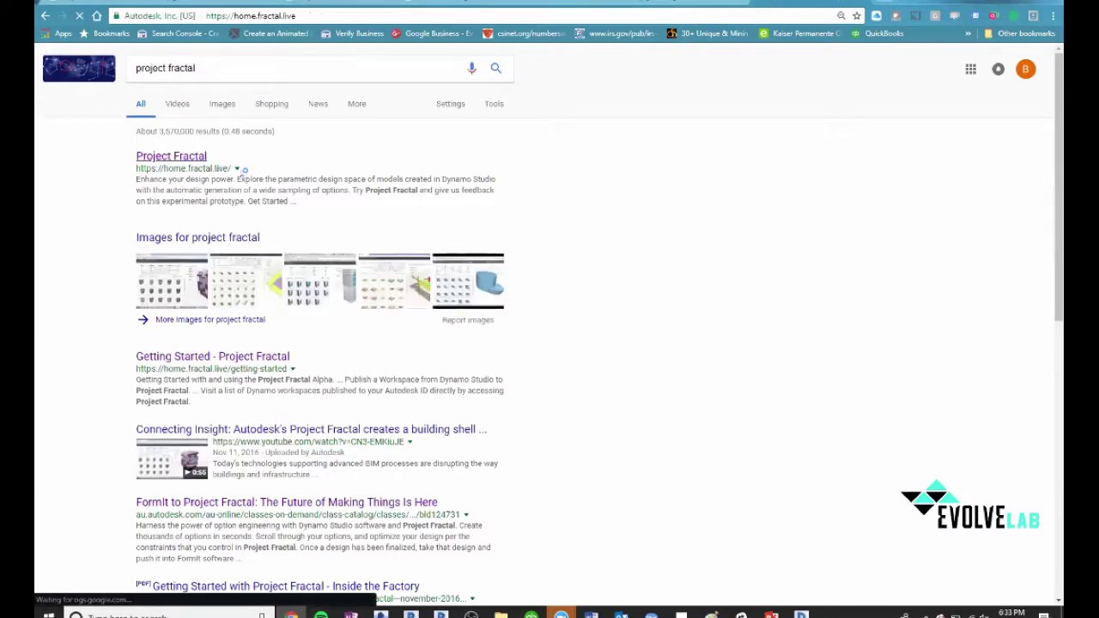
left_click(224, 59)
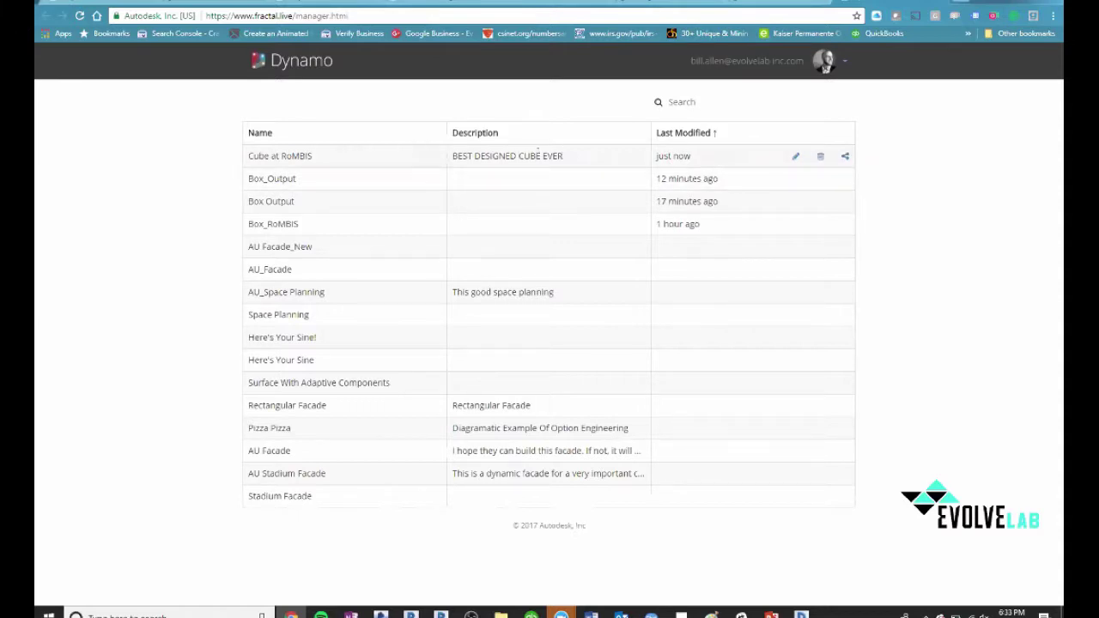
Open the Cube at RoMBIS workspace in Project Fractal and bring the whole cube into the 3D preview.
left_click(281, 158)
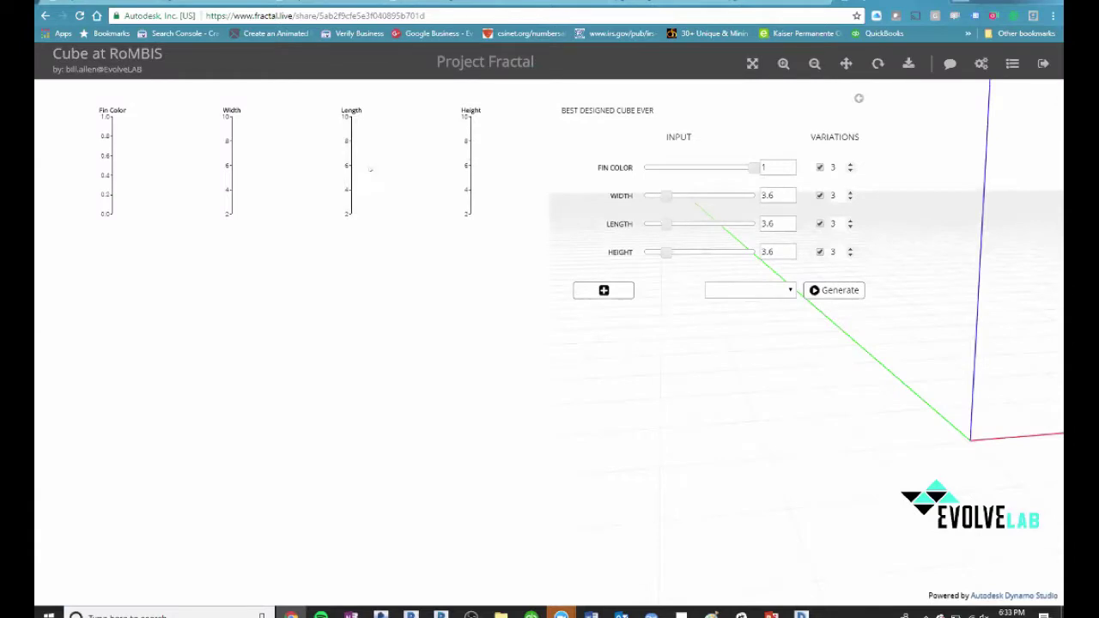
right_click(803, 368)
left_click(799, 352)
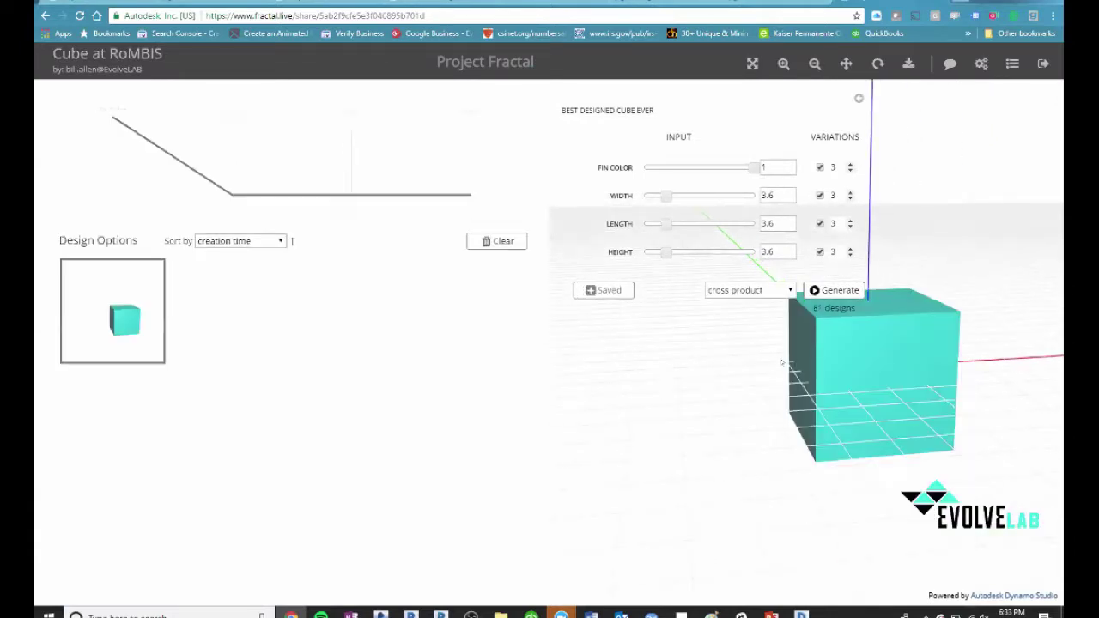
scroll(754, 367, "down", 4)
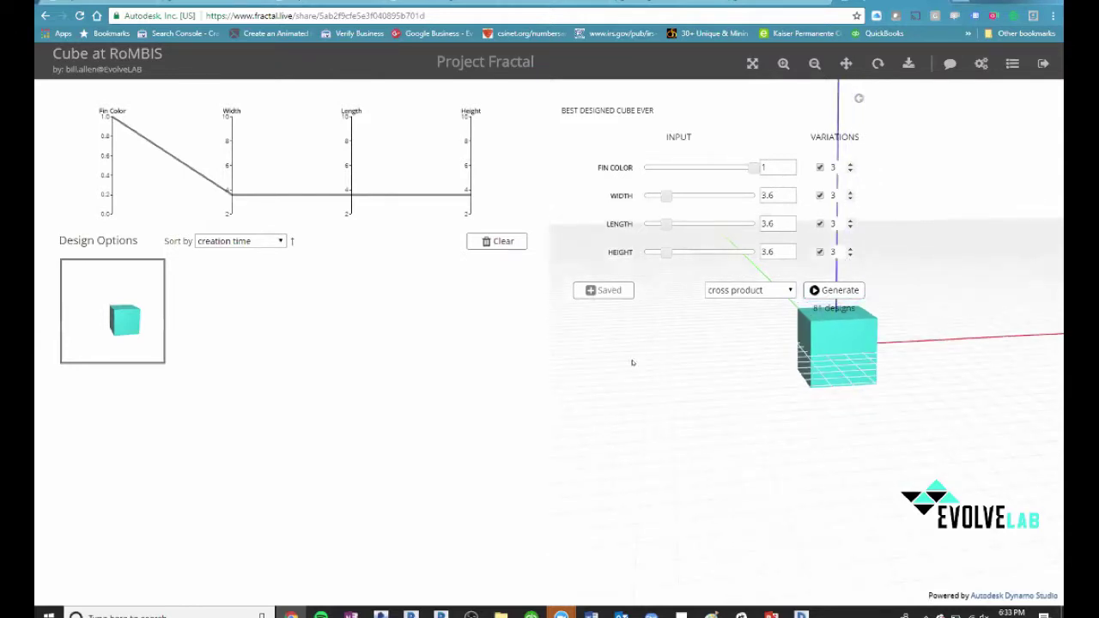
Set the Fin Color, Width, Length and Height input values to 5 each.
double_click(833, 167)
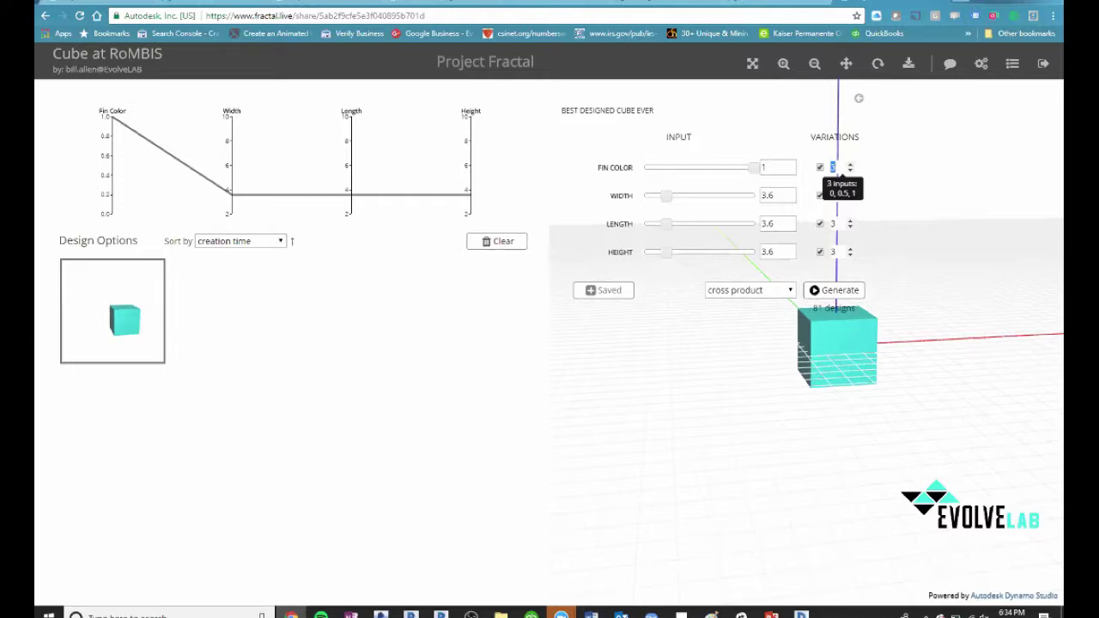
double_click(763, 167)
type("5")
double_click(772, 193)
type("5")
double_click(769, 223)
type("5")
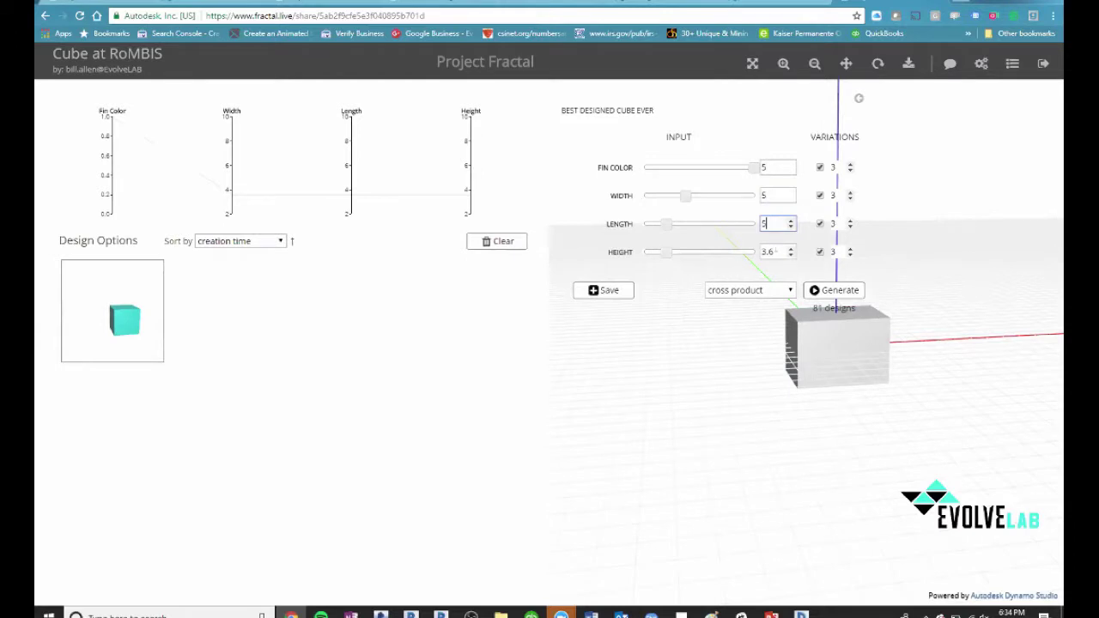
double_click(771, 250)
type("55")
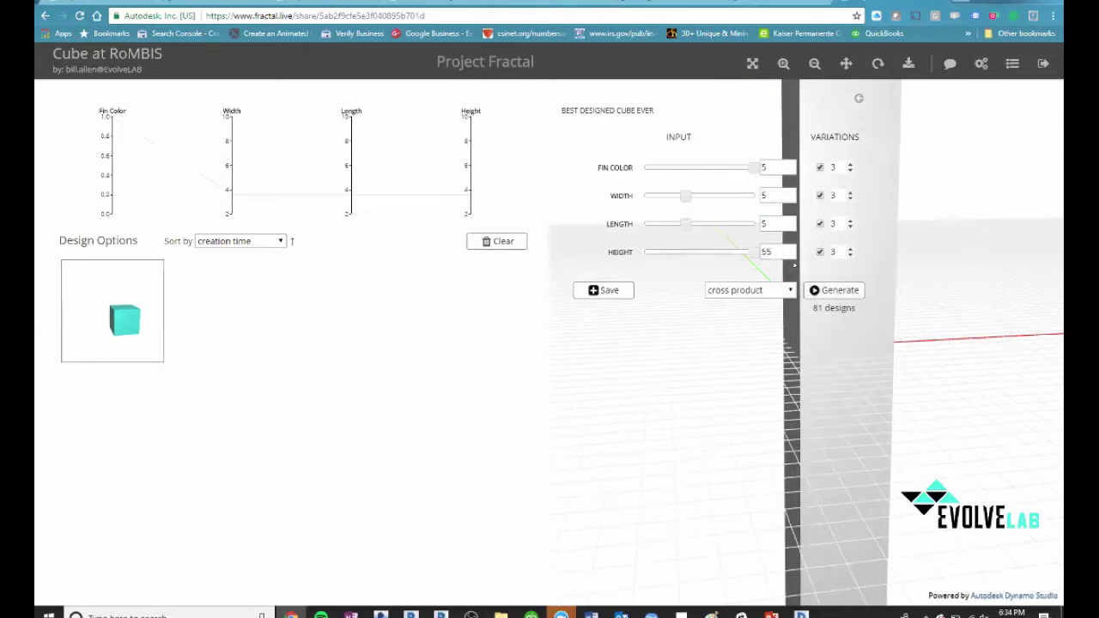
key("BackSpace")
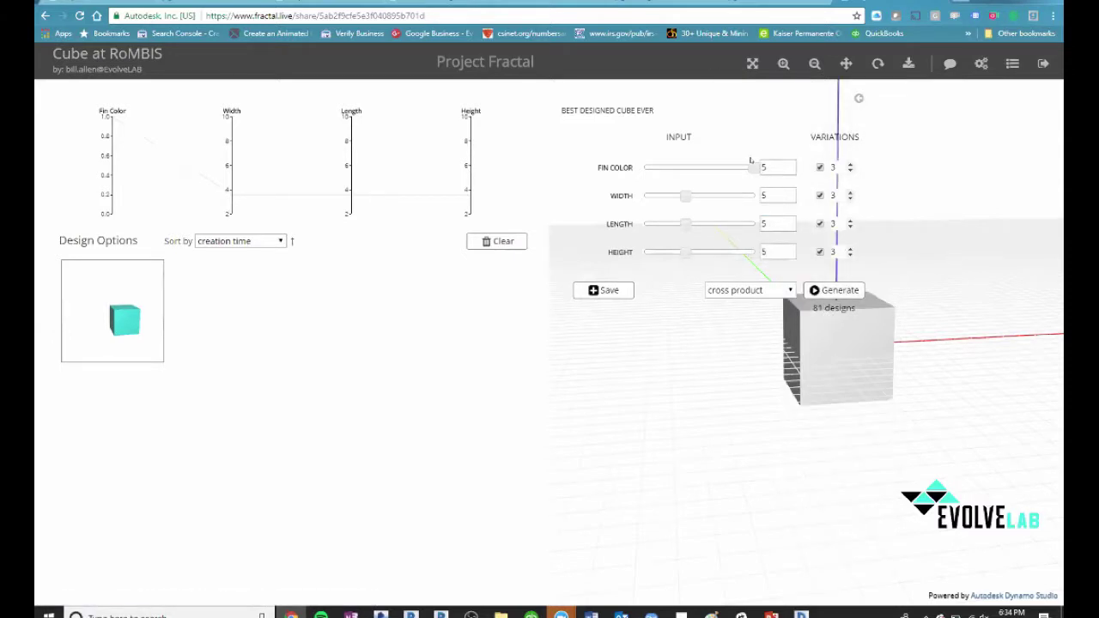
Generate the design options by cross product with three variations for each input.
double_click(757, 167)
type("10")
left_click(834, 290)
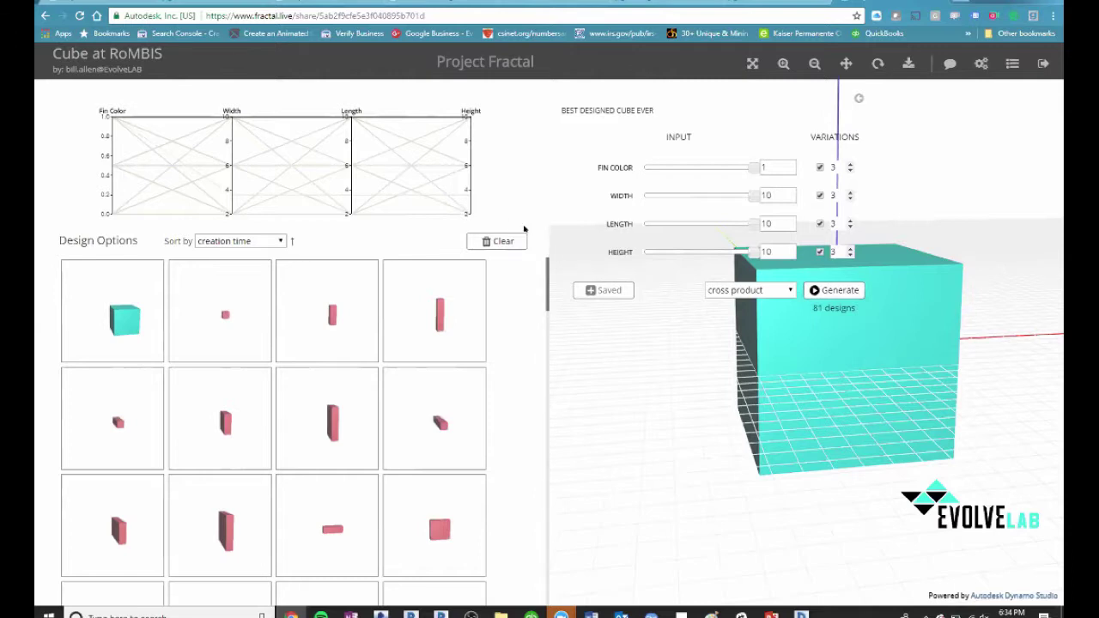
Look through the generated design options and how their input values vary.
scroll(341, 344, "down", 8)
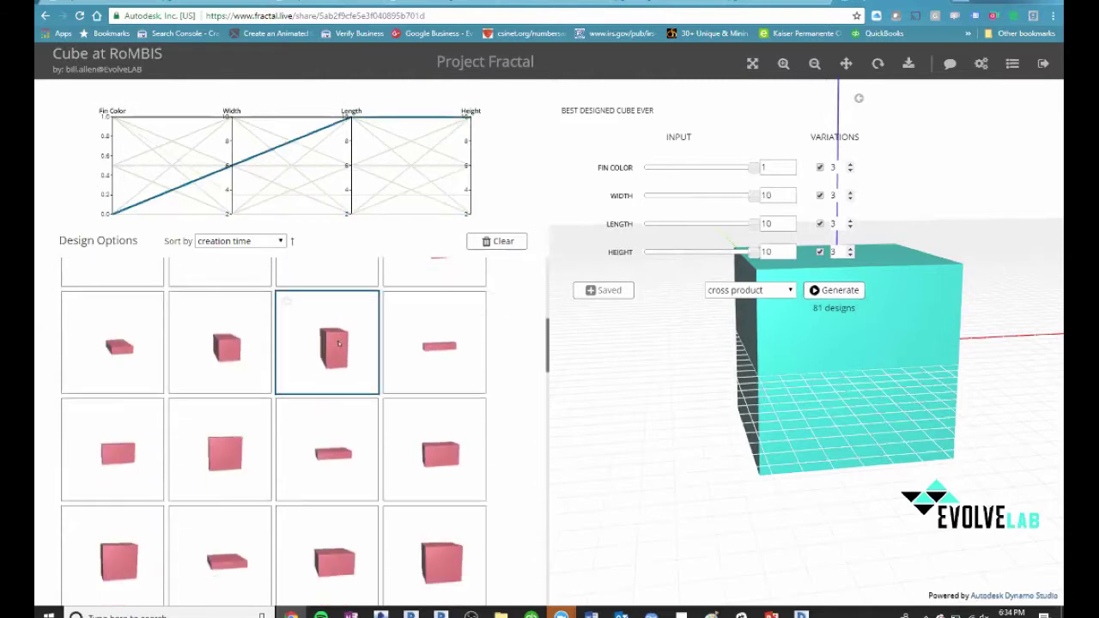
scroll(334, 347, "down", 2)
scroll(360, 392, "down", 2)
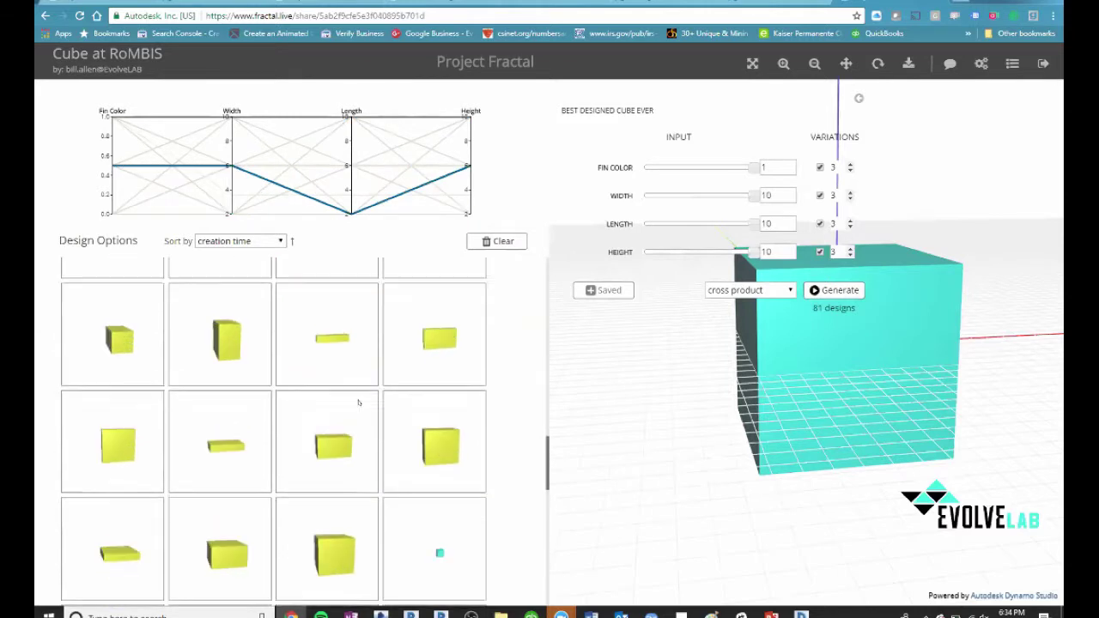
scroll(351, 404, "down", 3)
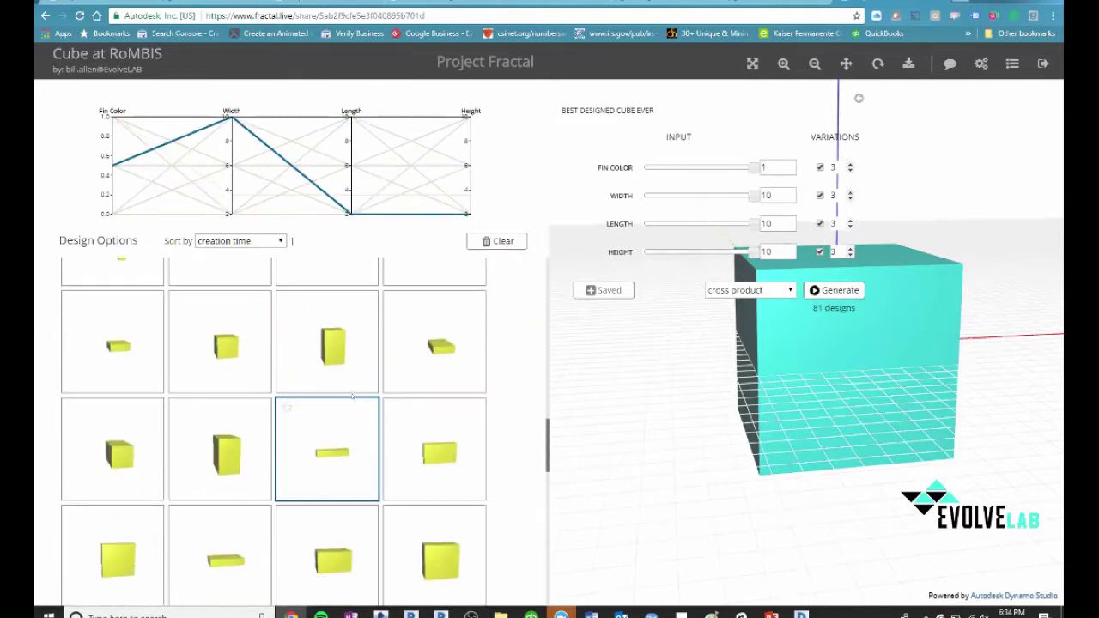
scroll(352, 396, "down", 5)
scroll(352, 396, "up", 5)
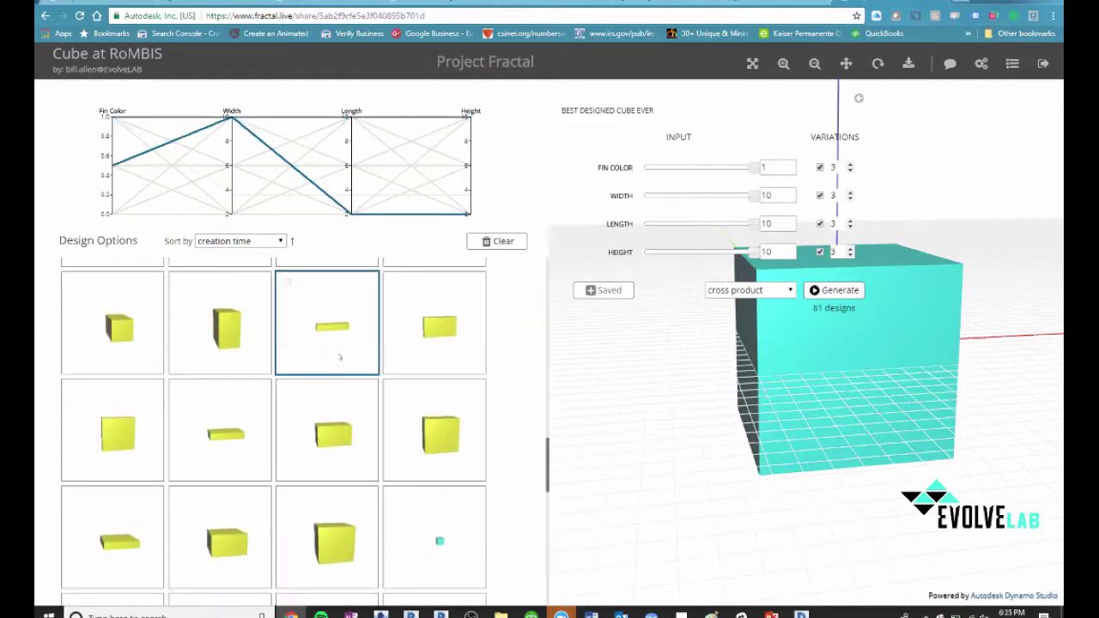
scroll(335, 361, "up", 5)
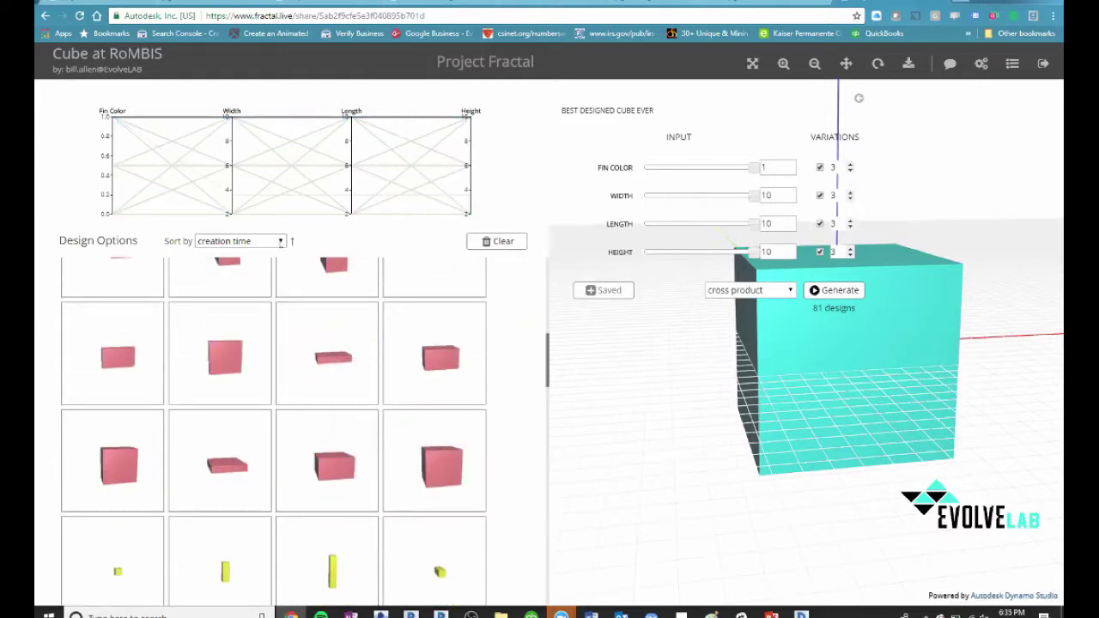
Sort the design options by Width and then by Length.
left_click(279, 243)
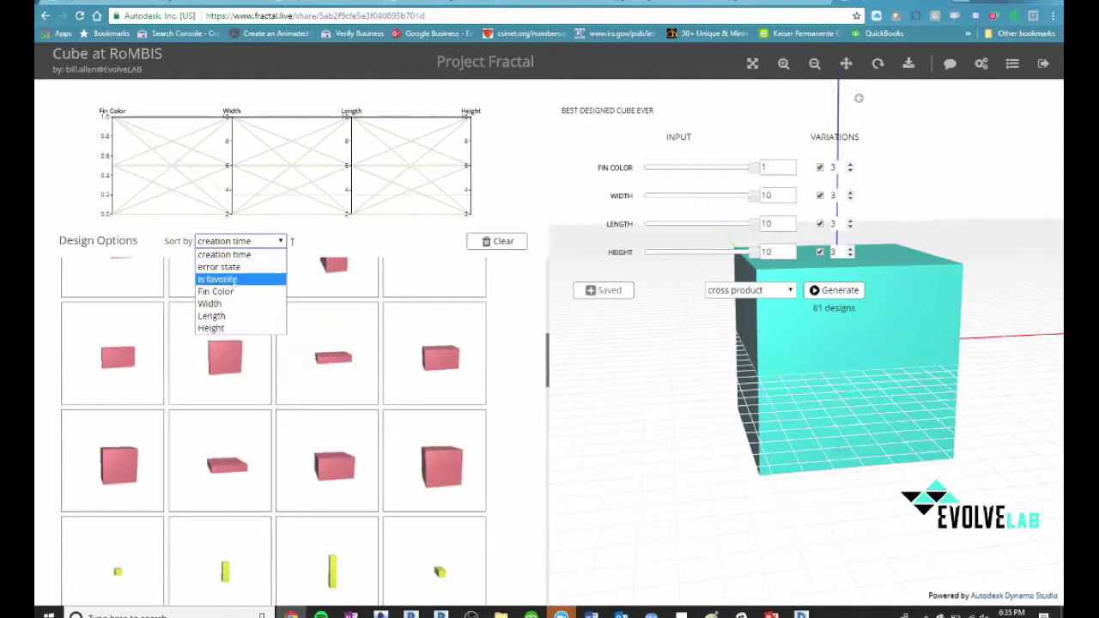
left_click(225, 303)
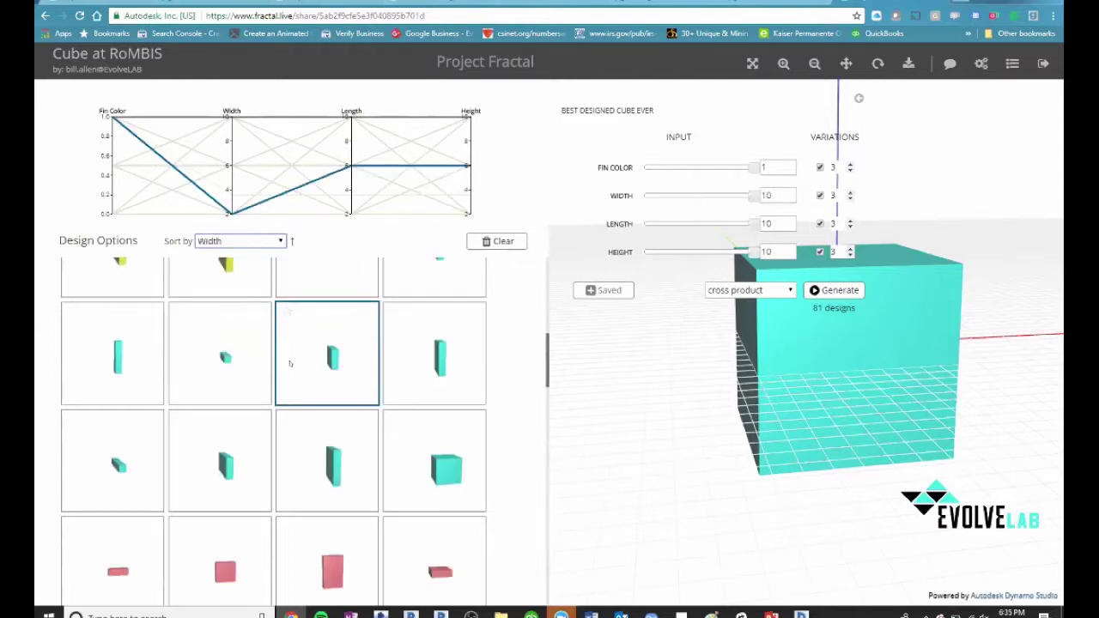
scroll(289, 361, "up", 3)
left_click(281, 243)
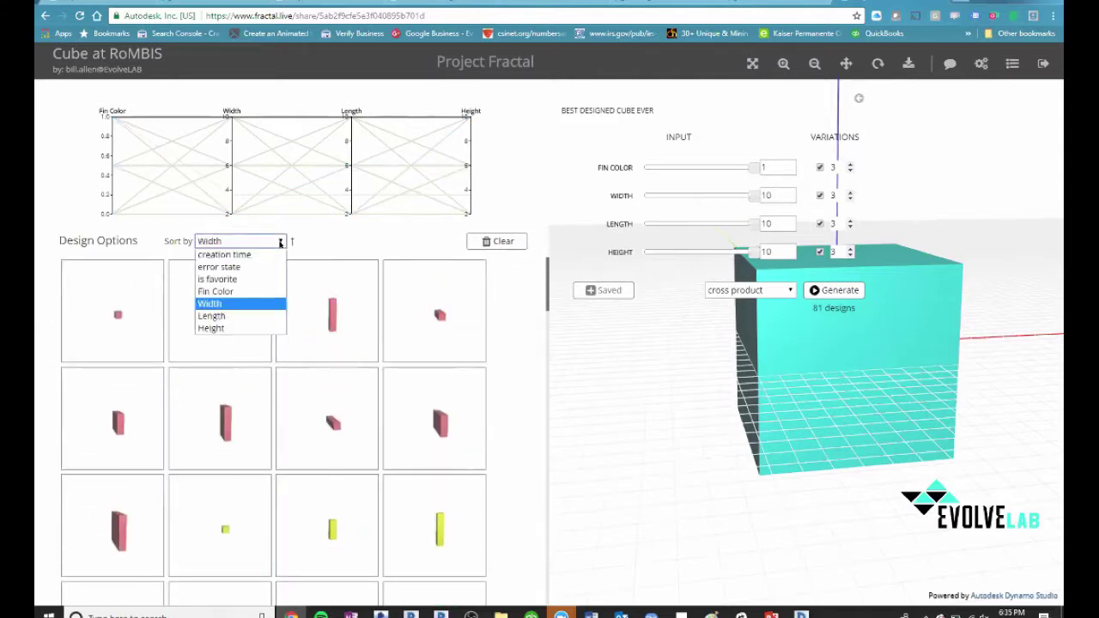
left_click(211, 315)
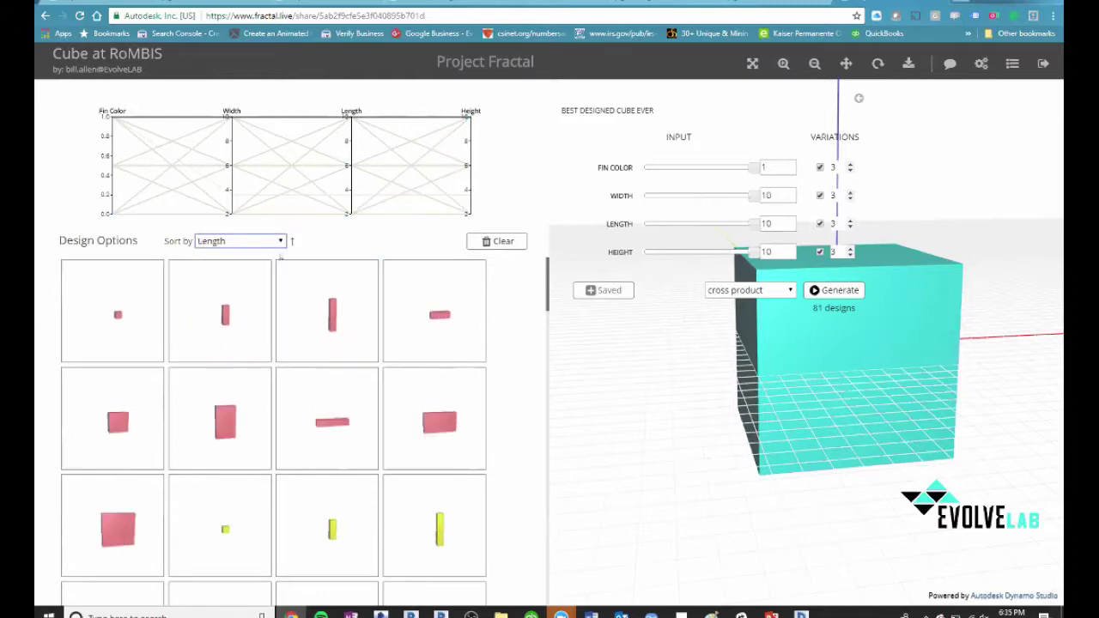
Sort the design options by Fin Color and look through the reordered thumbnails.
left_click(240, 241)
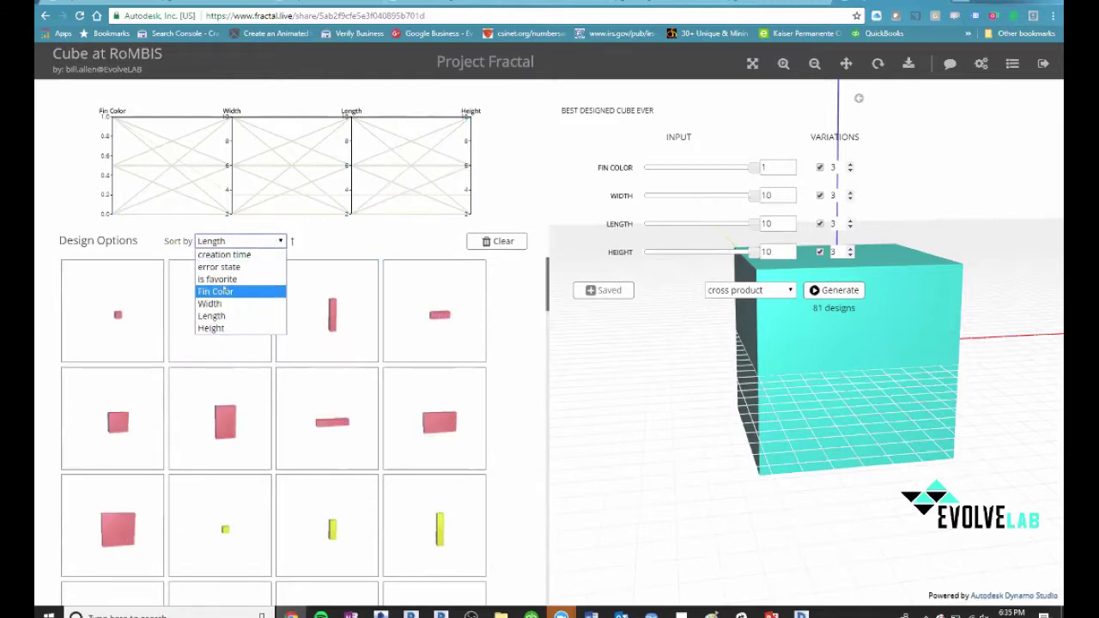
left_click(215, 291)
scroll(292, 344, "down", 15)
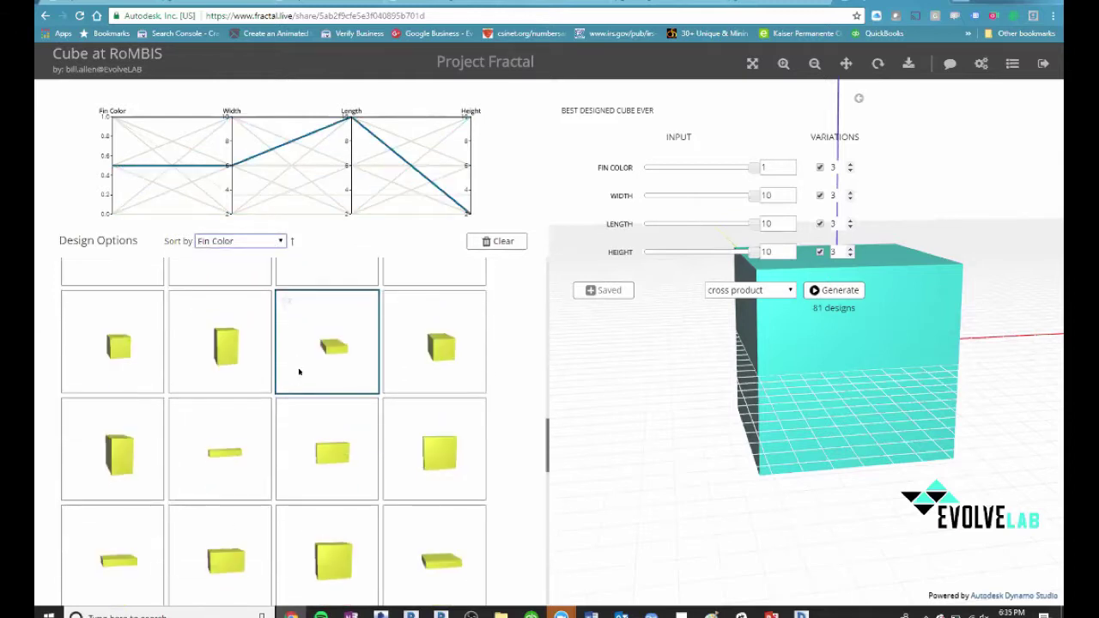
scroll(300, 374, "up", 10)
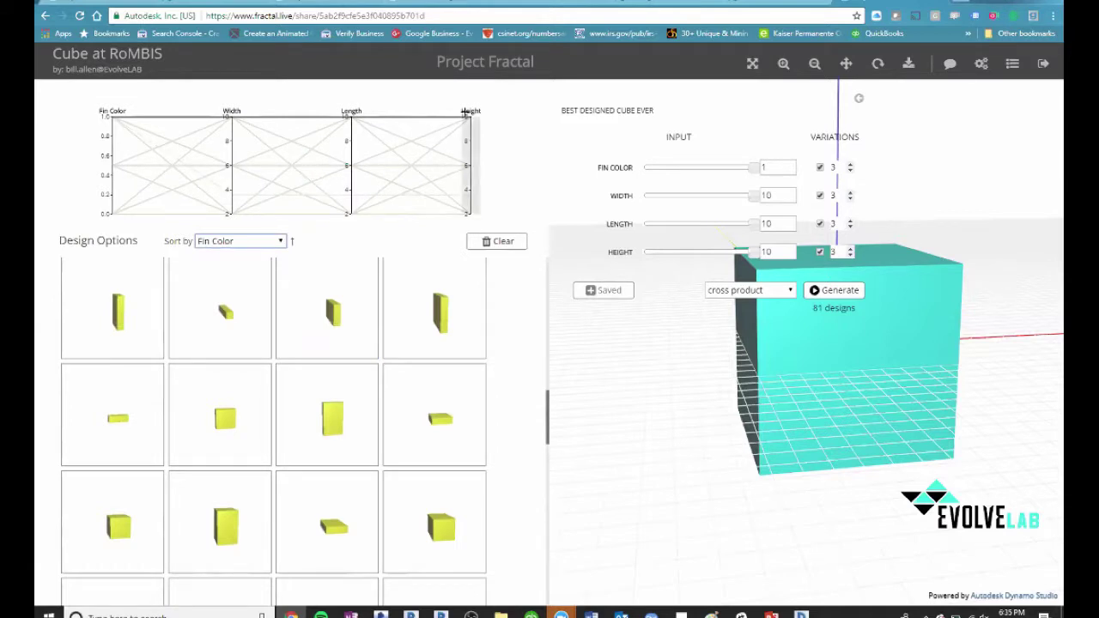
Filter the design options to heights below about 4.5 and widths above about 8 on the parallel-axis chart.
mouse_move(463, 210)
left_mouse_down()
mouse_move(459, 162)
mouse_move(462, 178)
left_mouse_up()
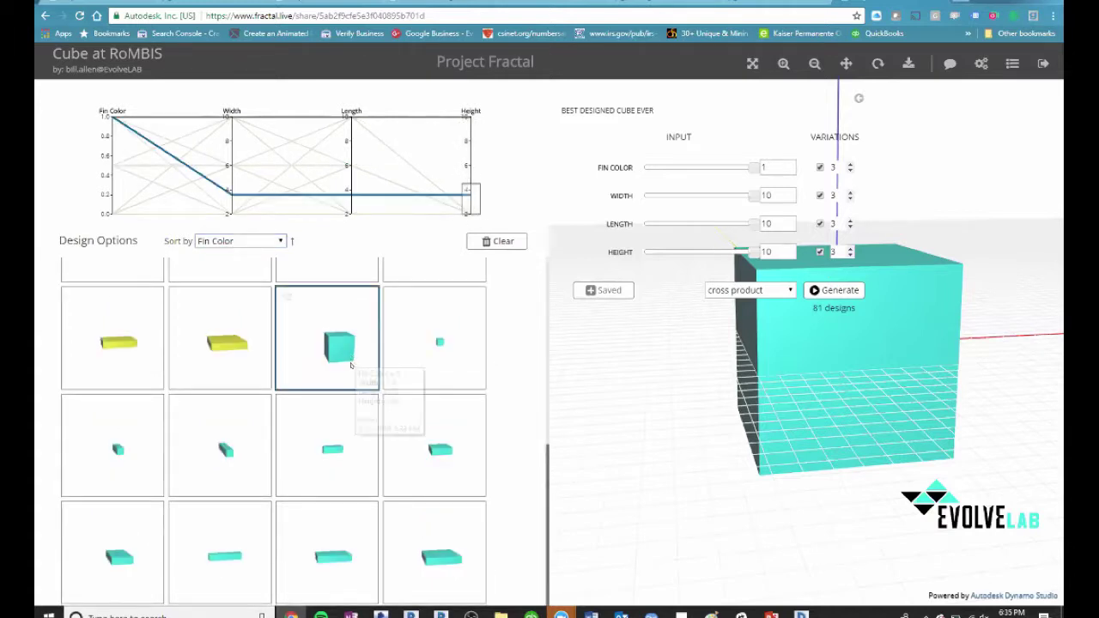
scroll(351, 368, "up", 10)
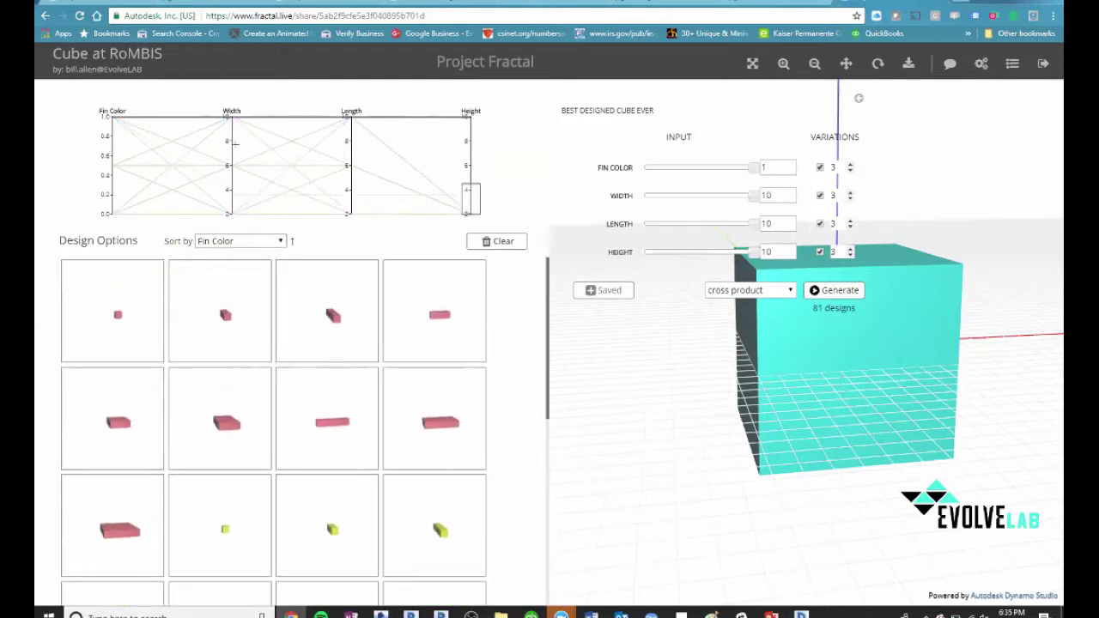
mouse_move(228, 118)
left_mouse_down()
mouse_move(220, 160)
mouse_move(222, 139)
left_mouse_up()
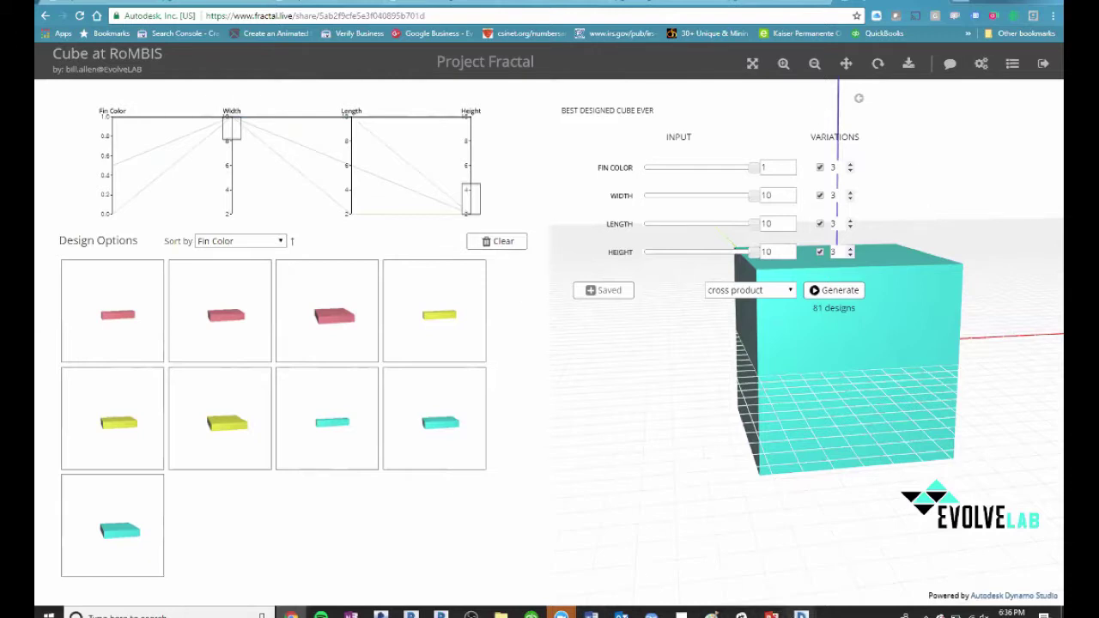
Switch back to Dynamo Studio and close the Send to Web dialog.
mouse_move(800, 615)
left_click(754, 557)
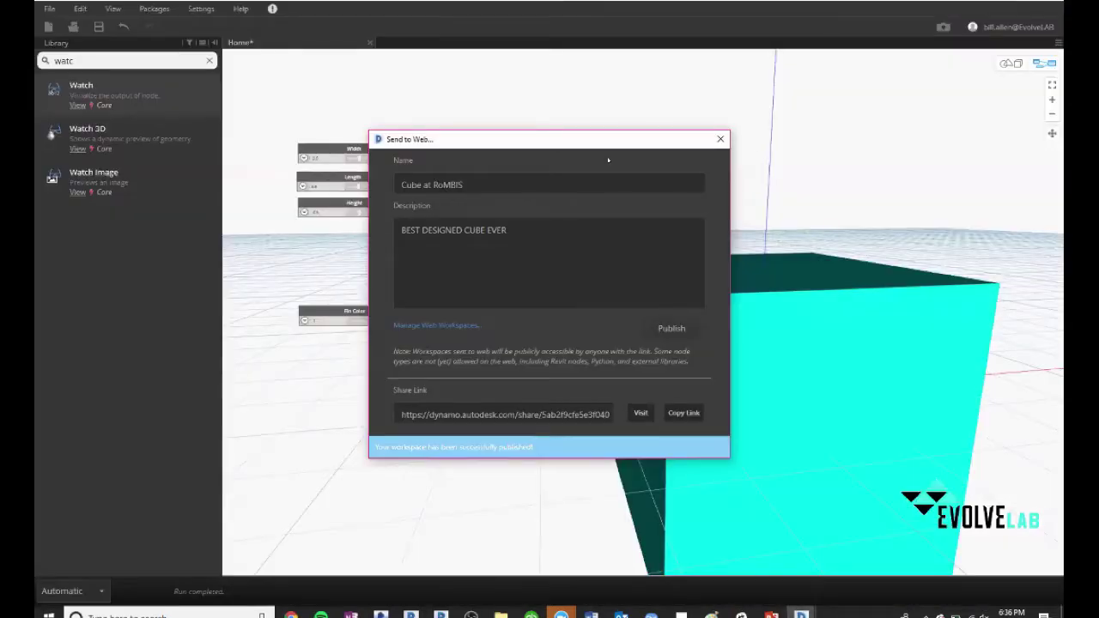
left_click(721, 138)
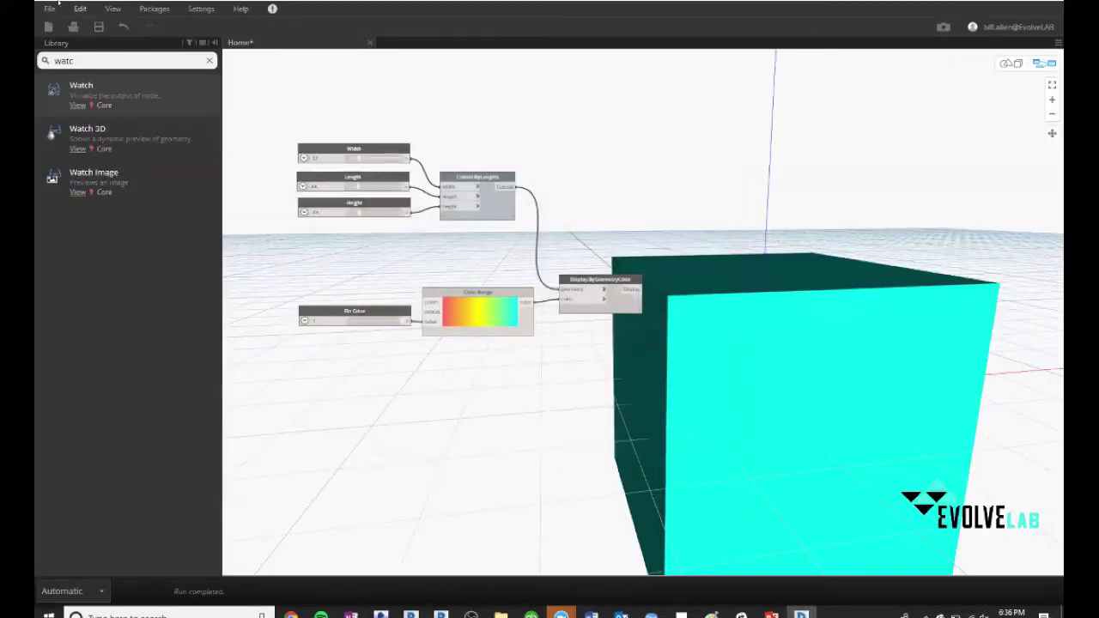
Open AU_Sine.dyn from the Example #3_Fin Facade folder without saving the changes to the Home workspace.
left_click(49, 8)
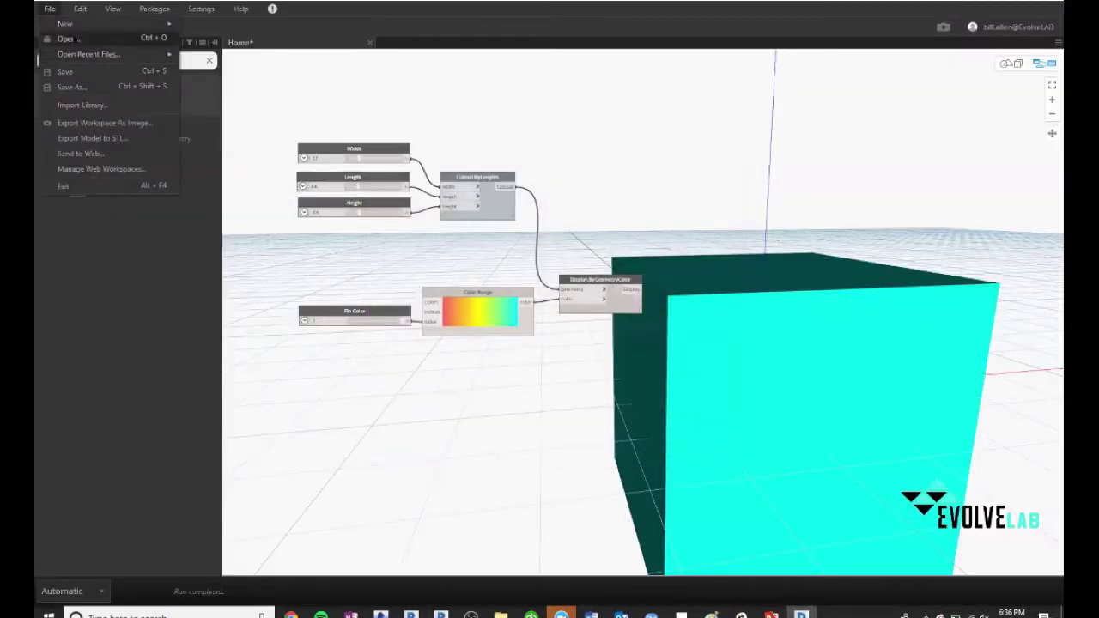
left_click(69, 38)
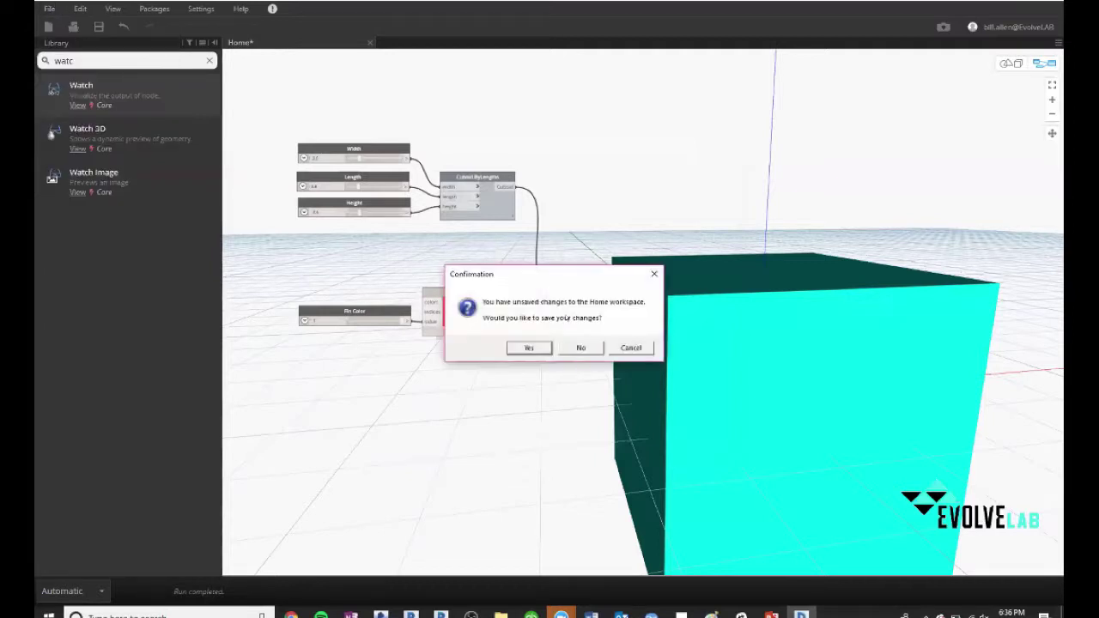
left_click(581, 348)
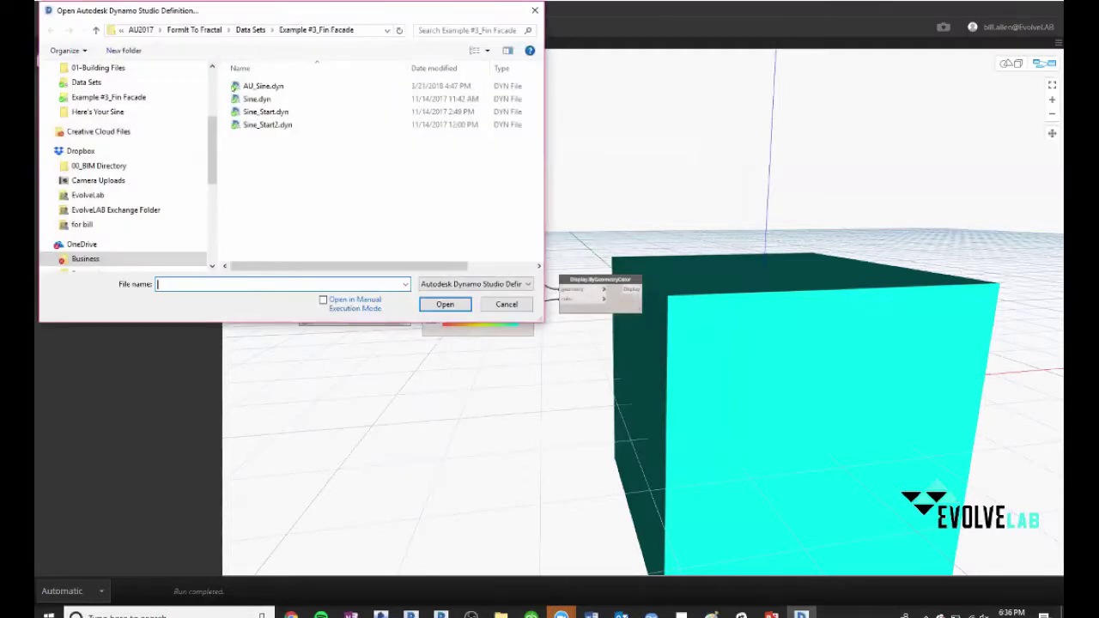
left_click(262, 86)
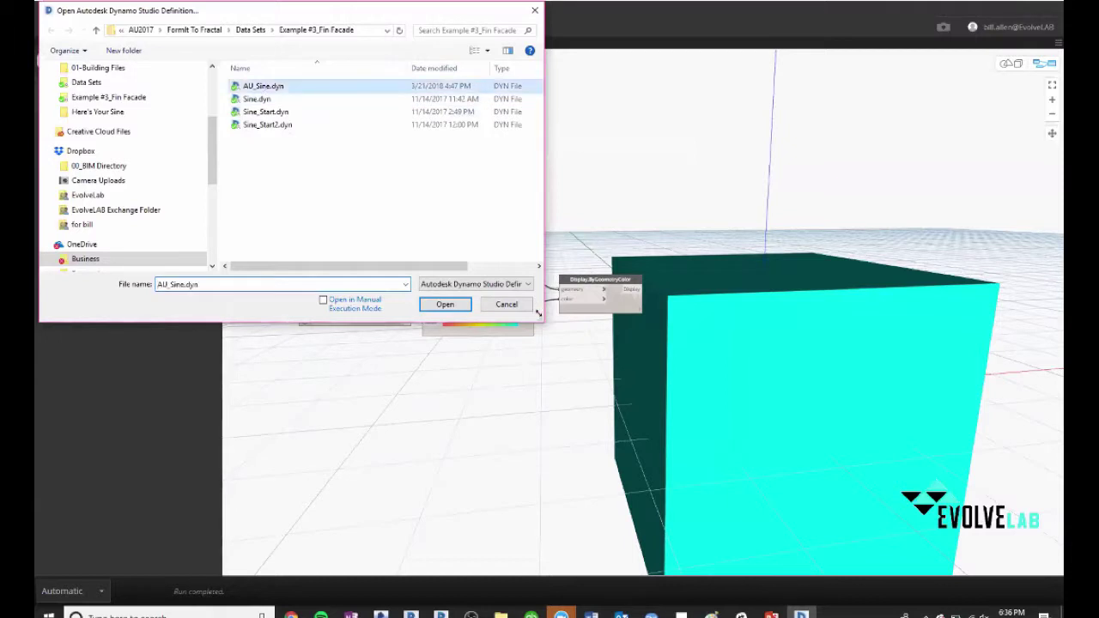
left_click(445, 303)
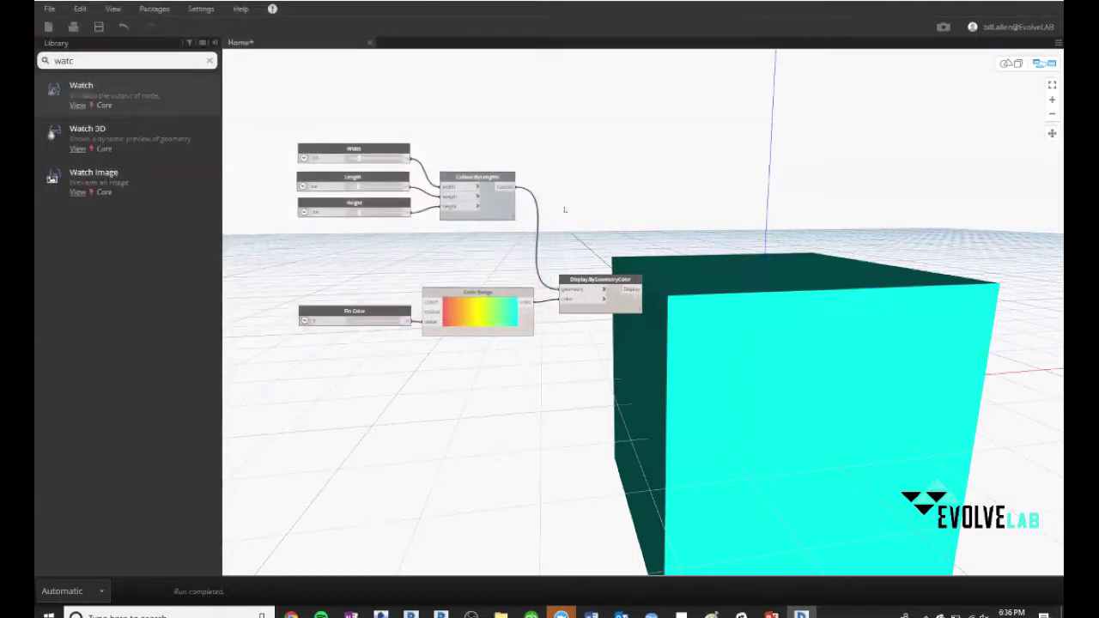
Adjust the input sliders, setting Fin Depth to -2.2, Top Sin to 4 and Bottom Sin to -15.
scroll(596, 287, "down", 4)
scroll(304, 273, "up", 4)
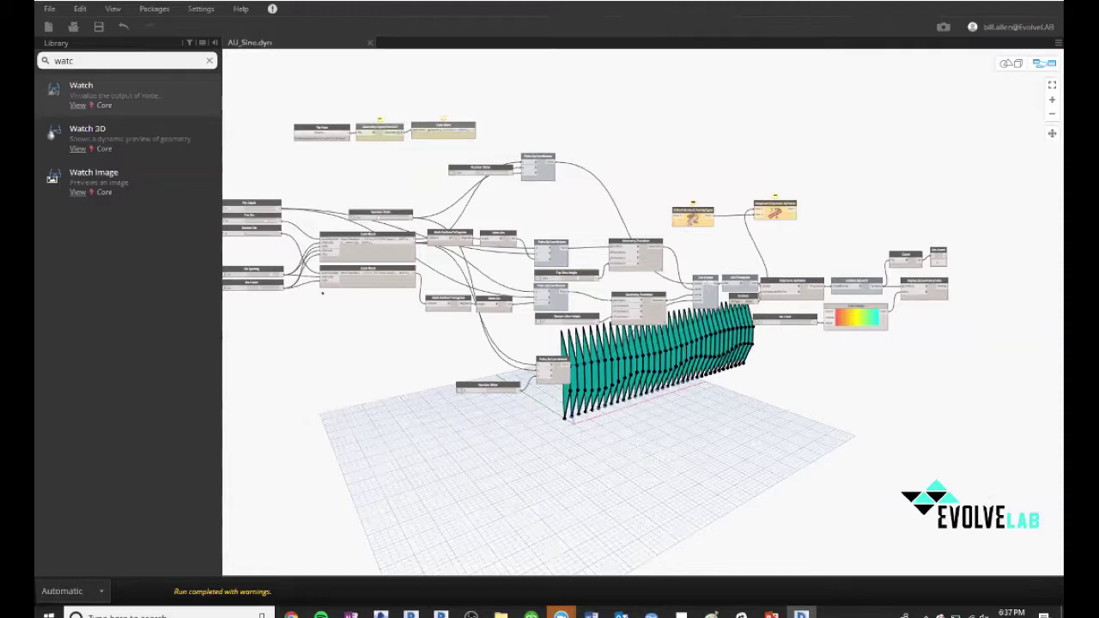
scroll(335, 275, "up", 5)
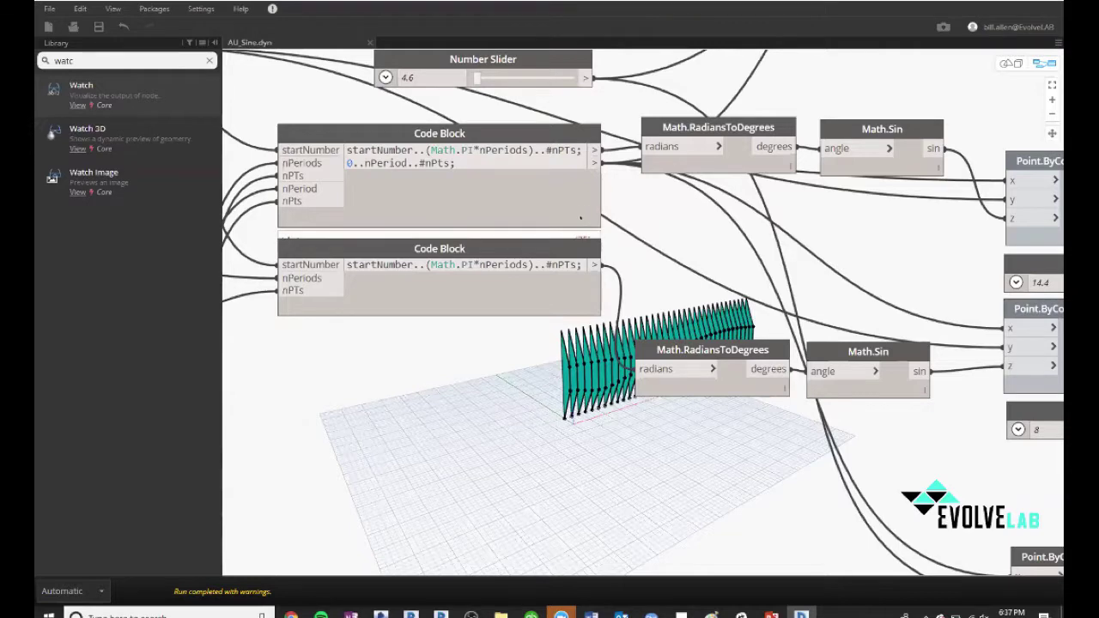
scroll(577, 210, "down", 4)
scroll(275, 138, "up", 4)
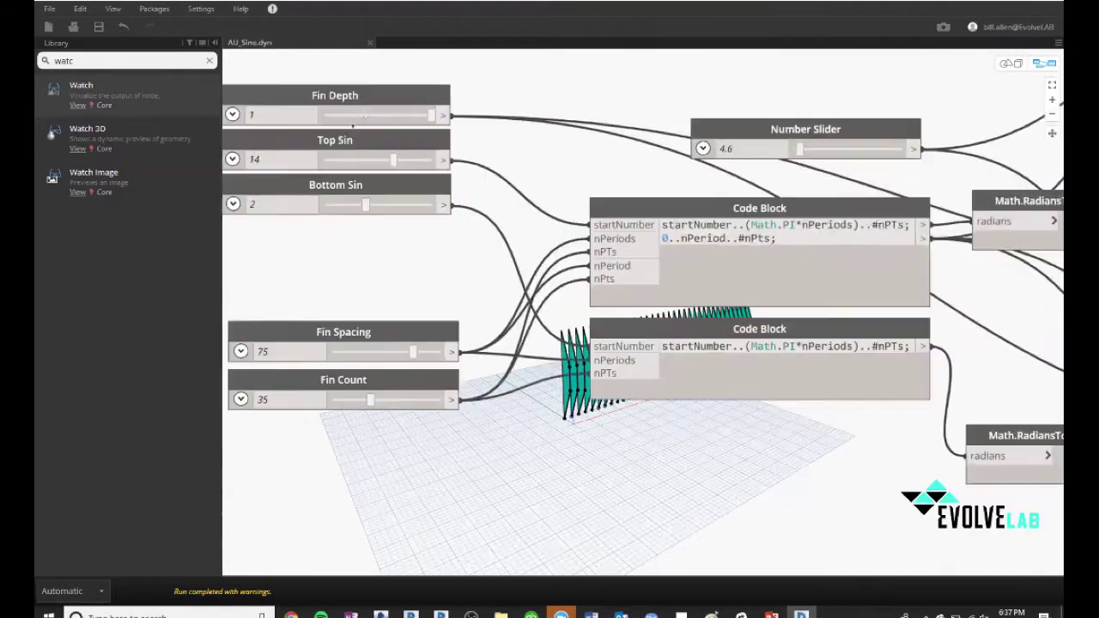
scroll(547, 127, "down", 5)
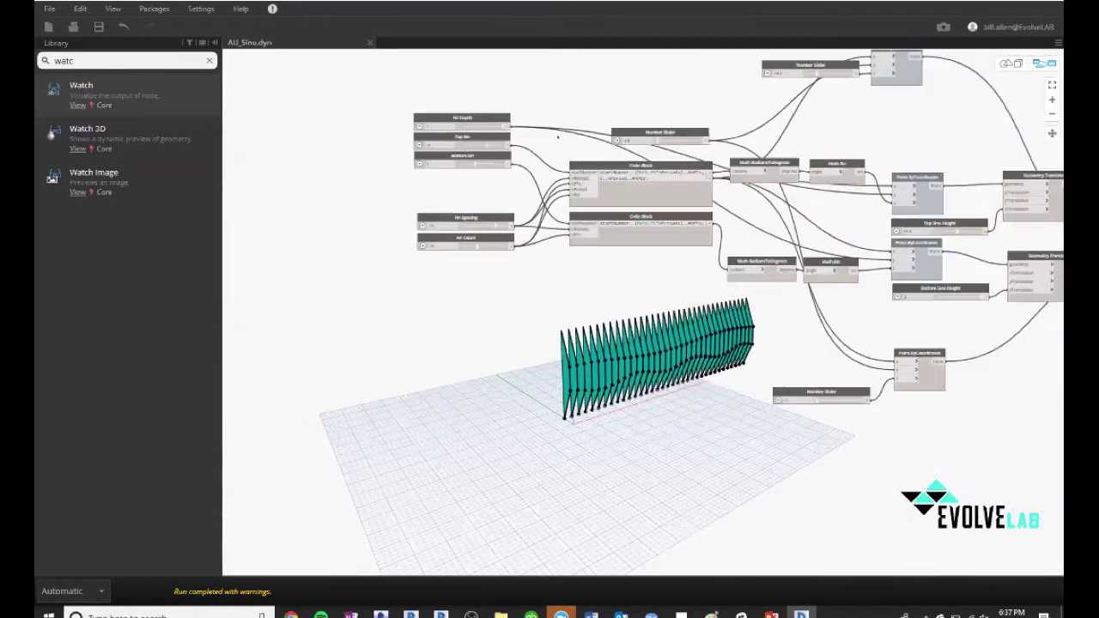
scroll(482, 127, "up", 3)
left_click_drag(509, 121, 439, 181)
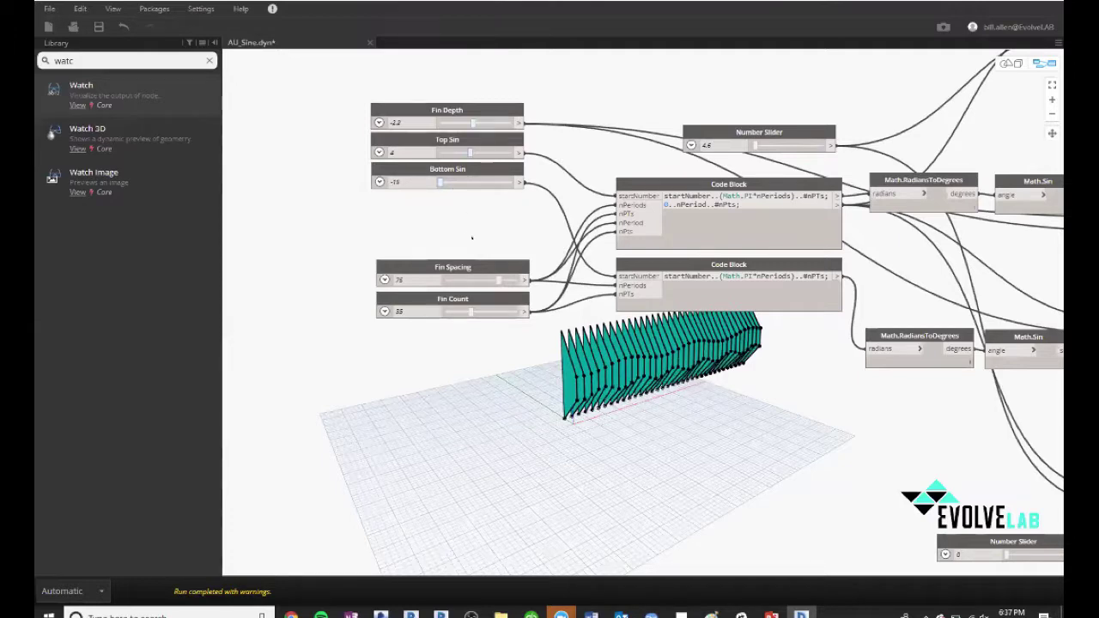
Start sending the fin facade workspace to the web and name it "Sine Curve RoMBIS".
scroll(431, 248, "down", 5)
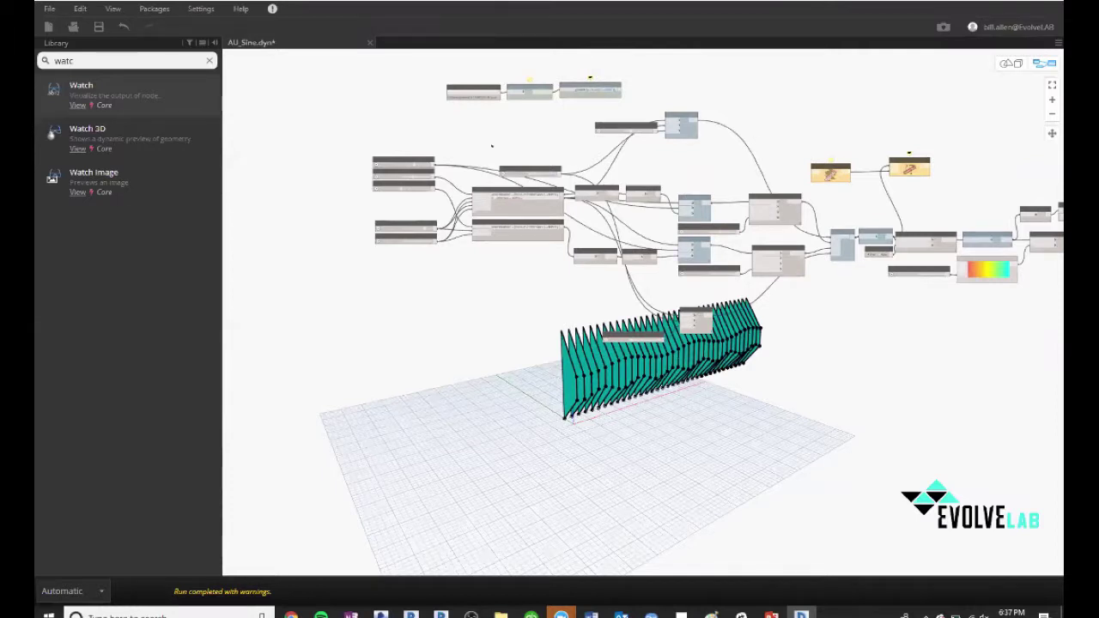
scroll(410, 120, "down", 3)
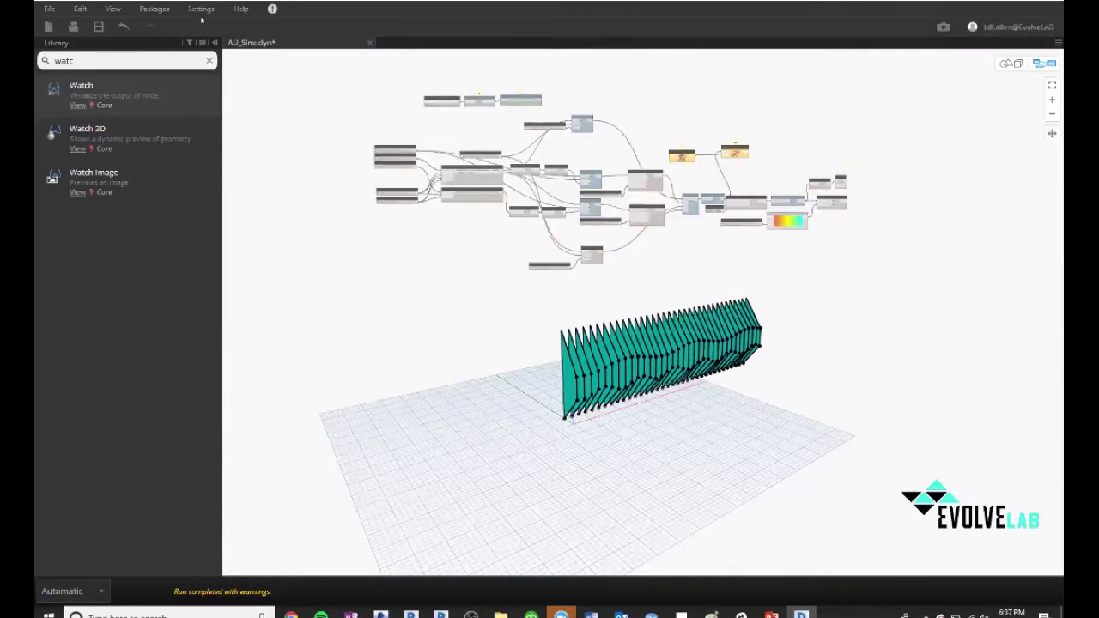
left_click(50, 7)
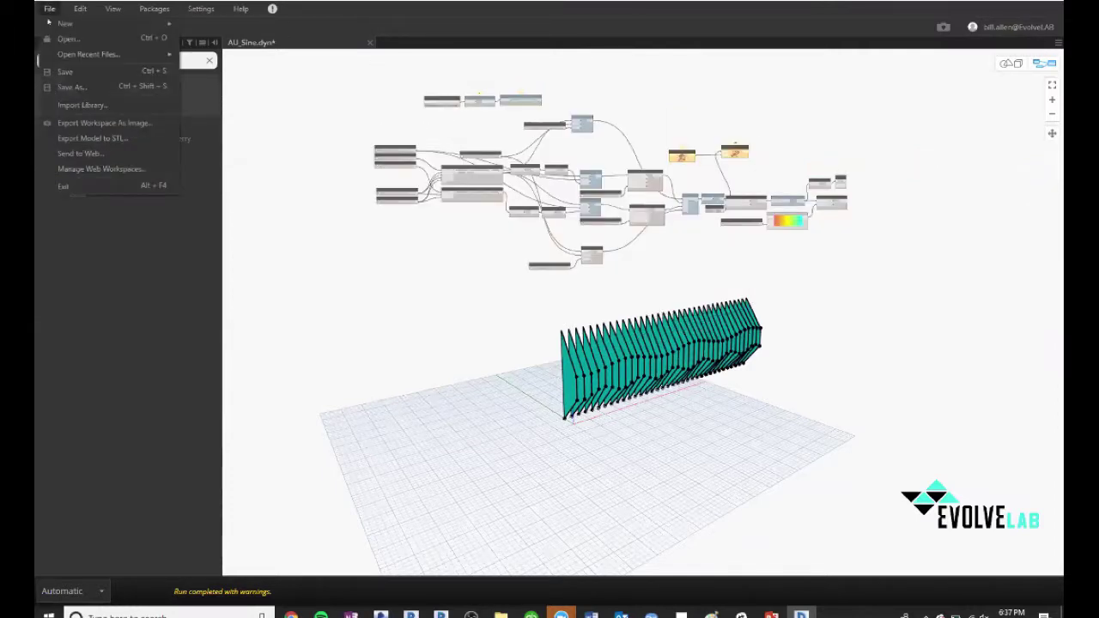
left_click(98, 156)
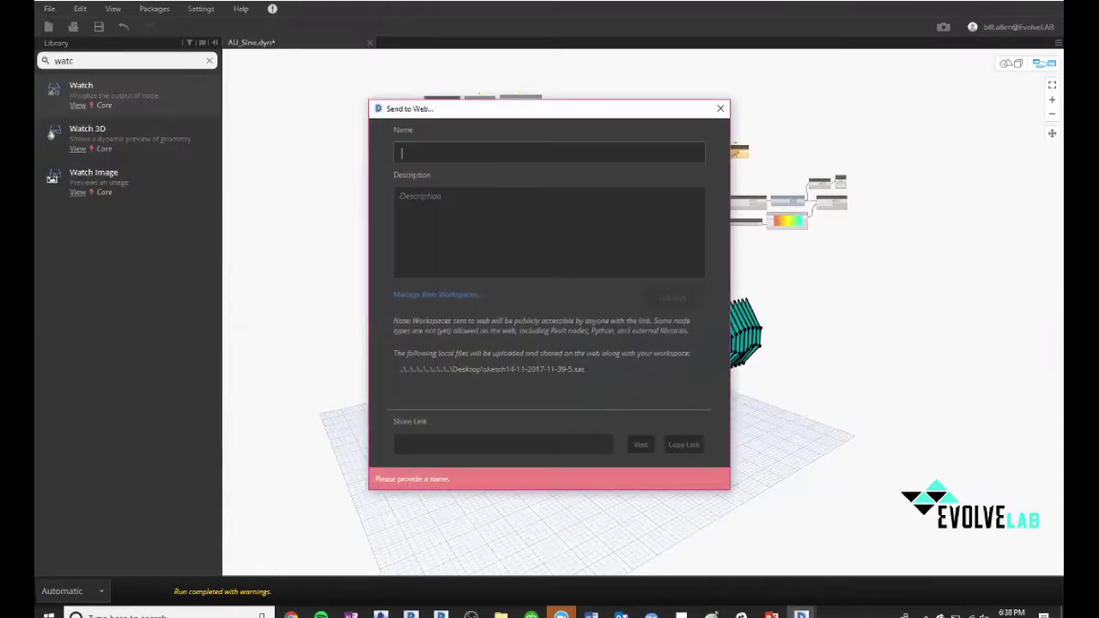
type("sINE c")
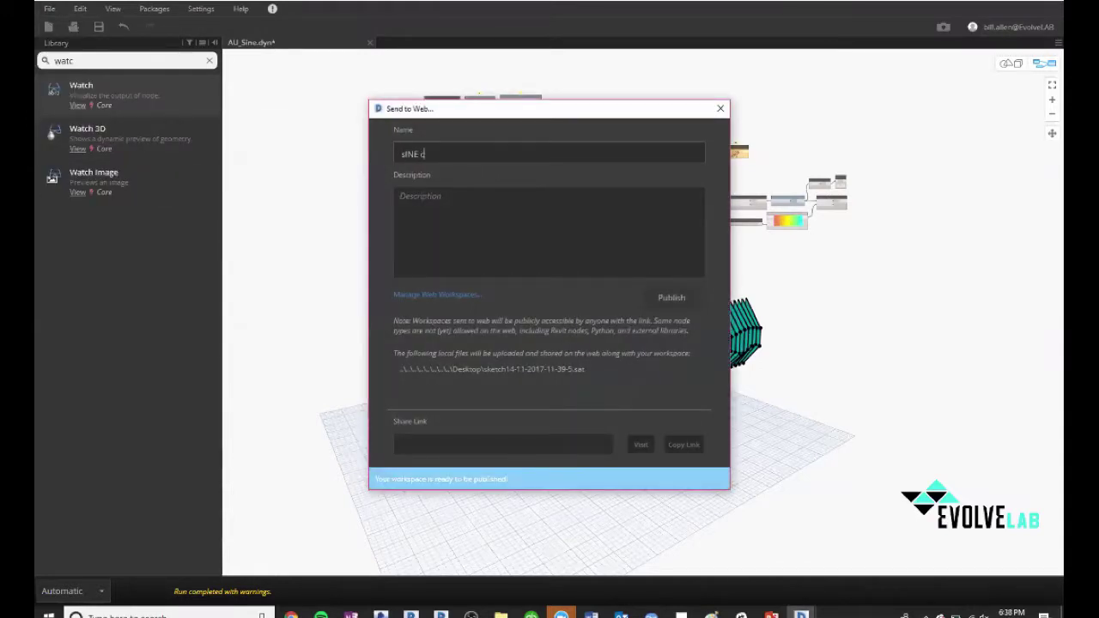
key("BackSpace")
key("BackSpace")
key("BackSpace")
key("BackSpace")
type("Sinoe")
key("BackSpace")
key("BackSpace")
key("BackSpace")
key("BackSpace")
type("ne Curve F")
type("oMBIS")
Enter the description "Here's You're Sine!" and try to publish the workspace.
left_click(498, 251)
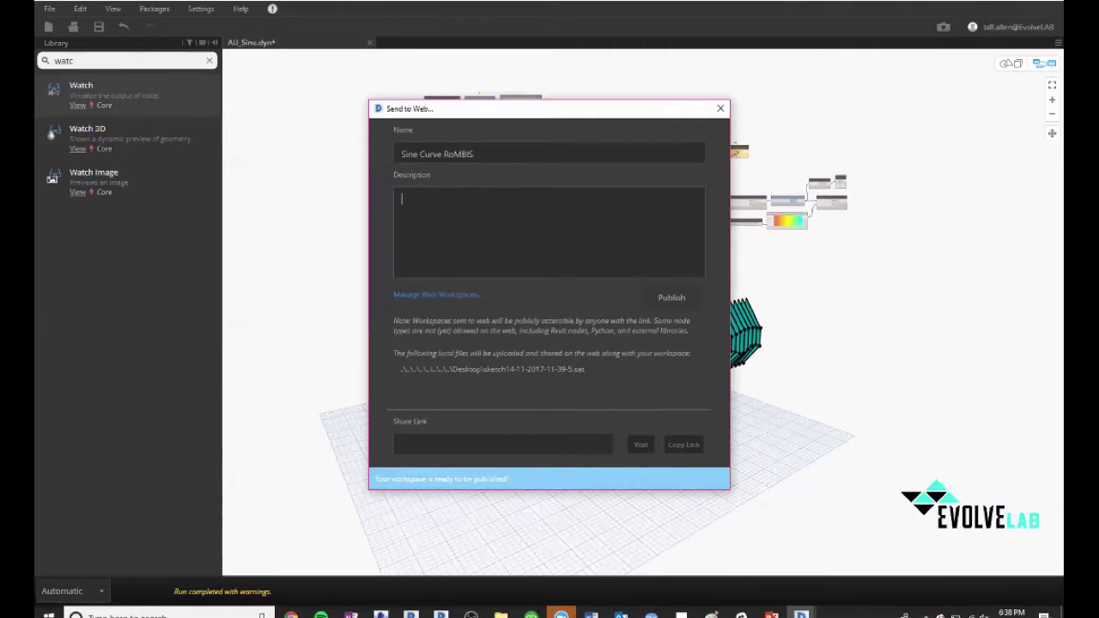
type("SINE")
key("ctrl+a")
type("I")
type("ere's Y")
type("oure Sine")
type("!")
left_click(439, 199)
type("'")
left_click(672, 297)
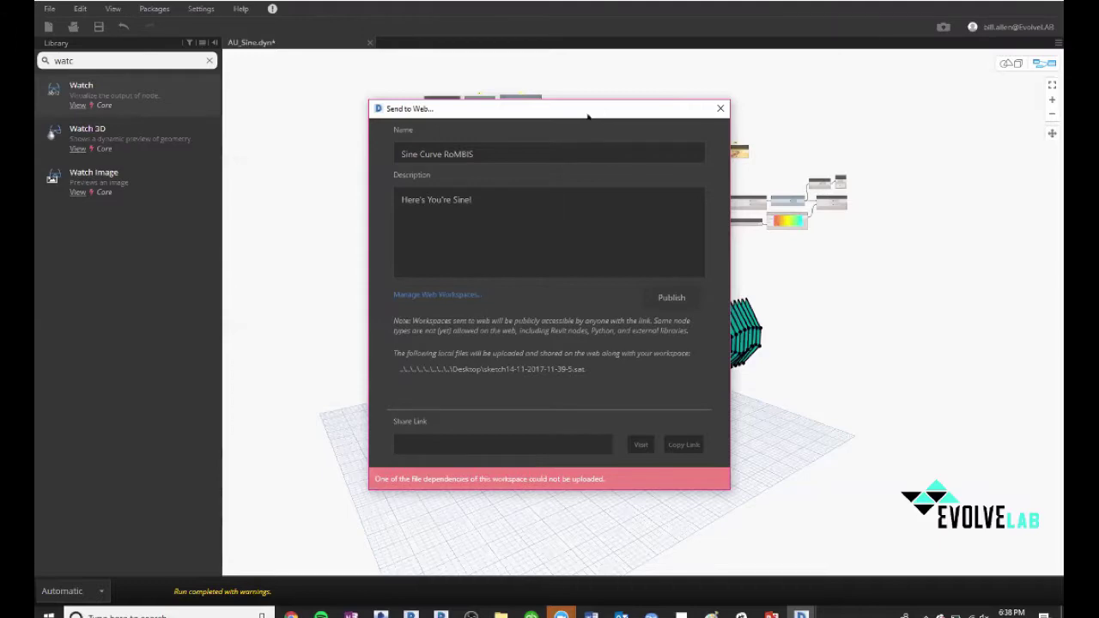
Leave the Send to Web dialog and delete the DSRevitNodesUI.FamilyTypes and AdaptiveComponent.ByPoints nodes from the graph.
left_click_drag(588, 116, 359, 87)
left_click(492, 79)
scroll(745, 176, "up", 10)
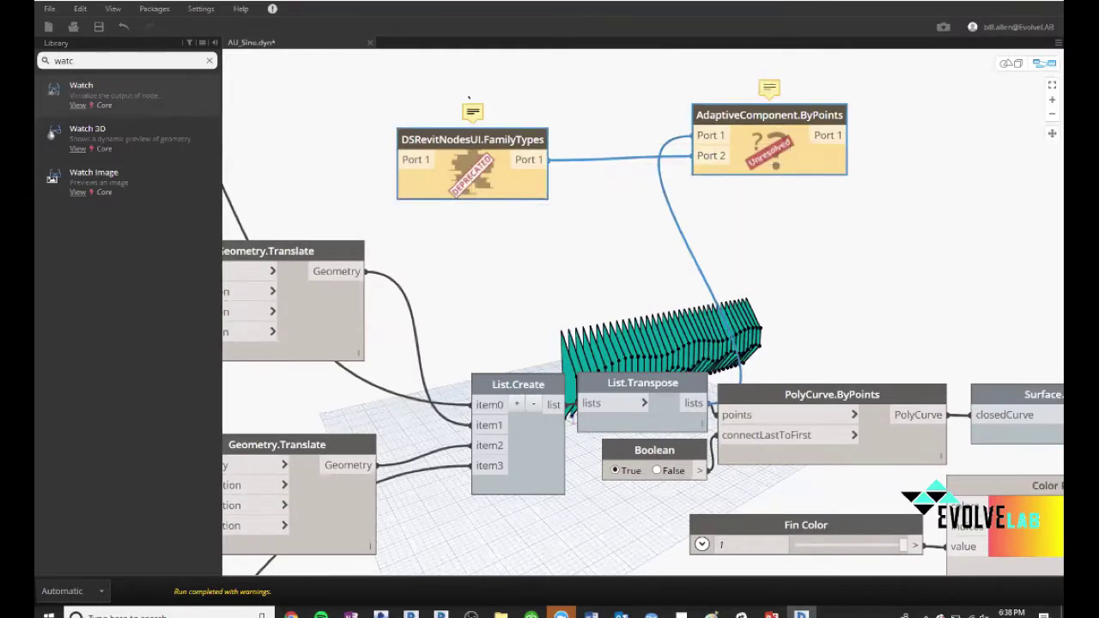
key("Delete")
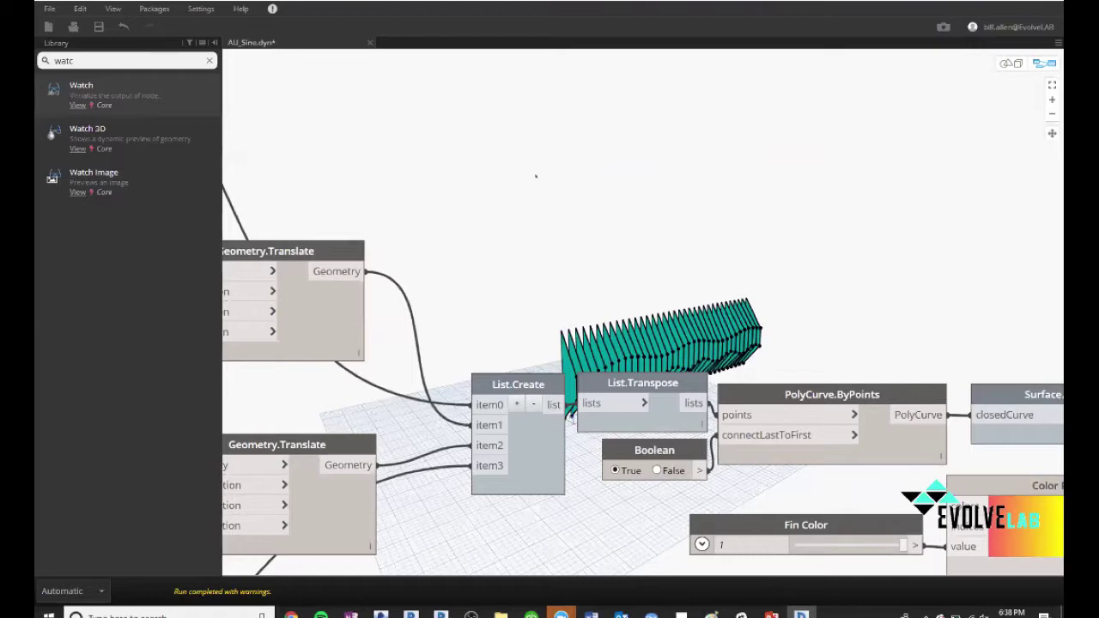
Try to publish the workspace to the web as "Sine RoMBIS" with the description "TEST".
scroll(536, 176, "down", 10)
scroll(585, 197, "down", 2)
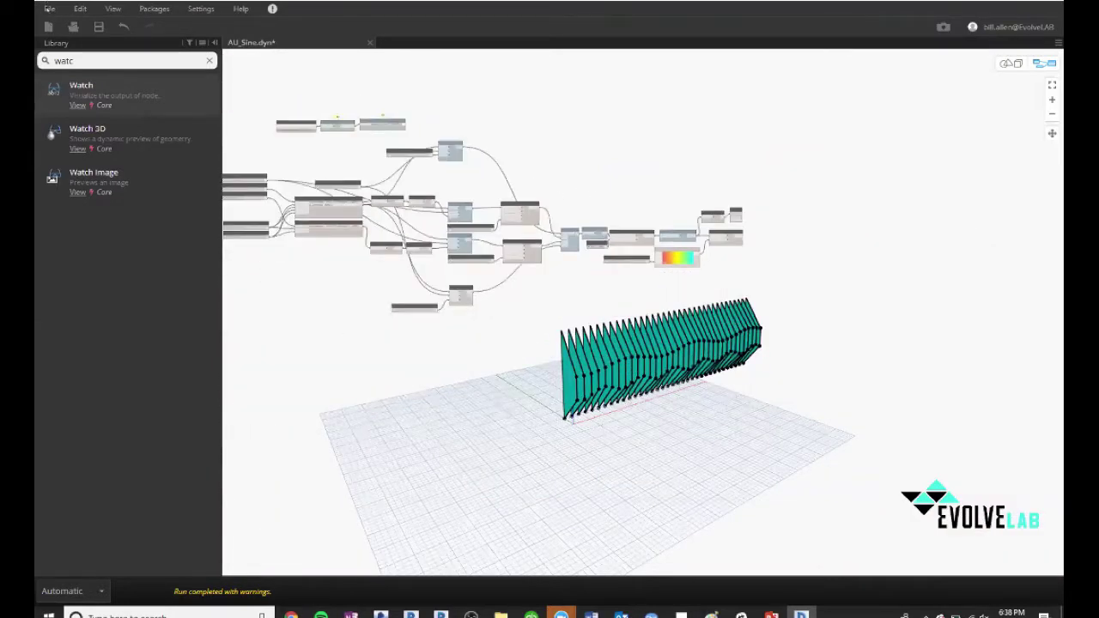
left_click(50, 9)
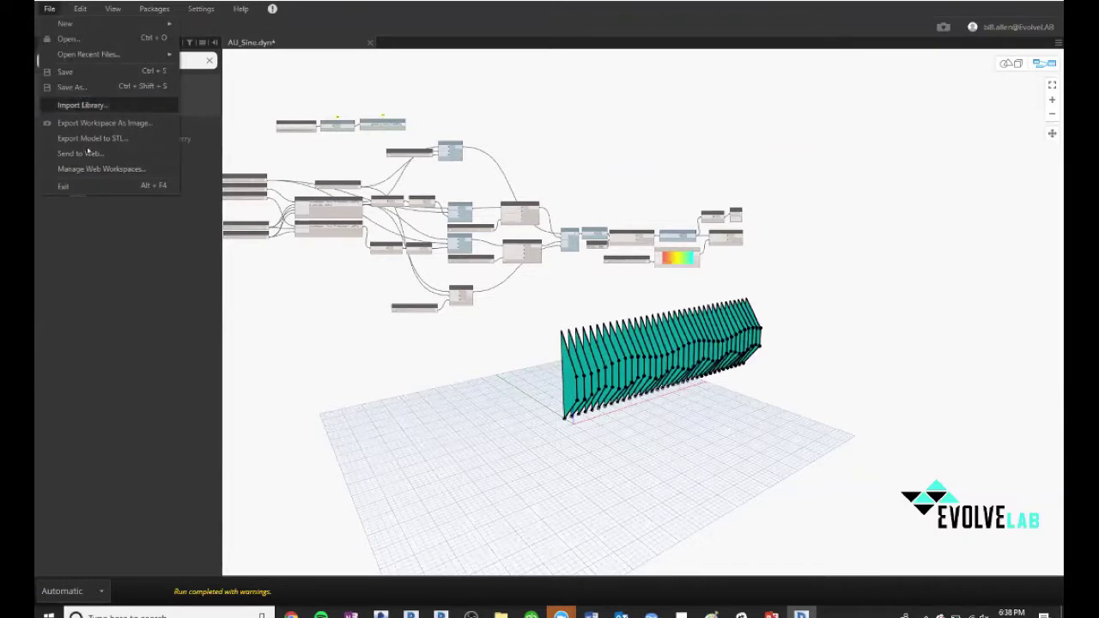
left_click(115, 155)
left_click(452, 149)
type("Sine ROM")
key("BackSpace")
key("BackSpace")
type("oMBIS")
key("Tab")
type("TEST")
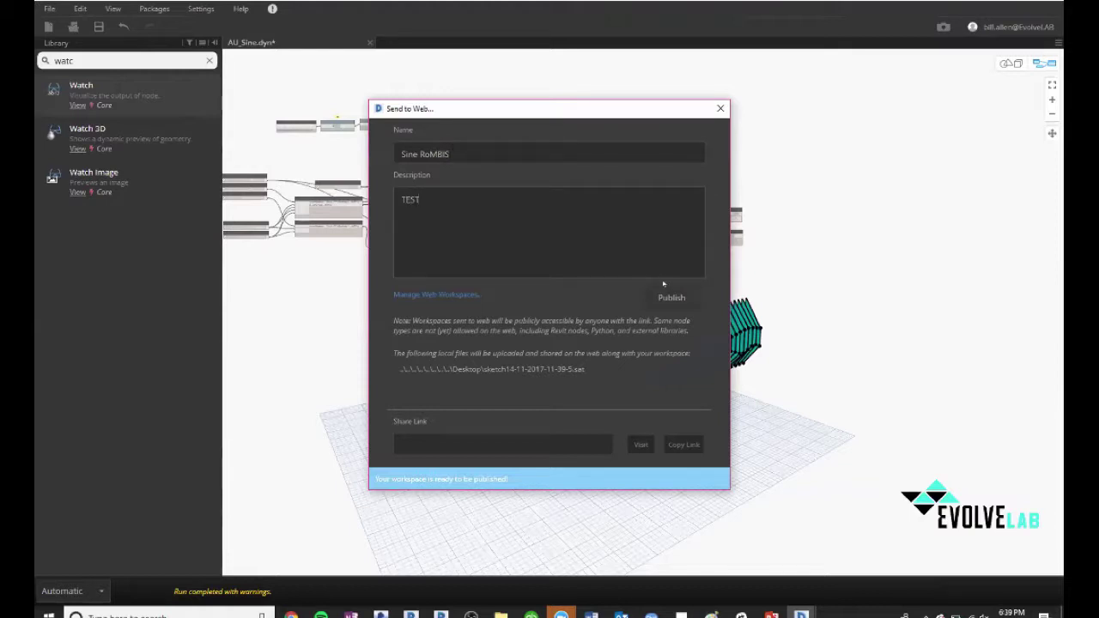
left_click(671, 297)
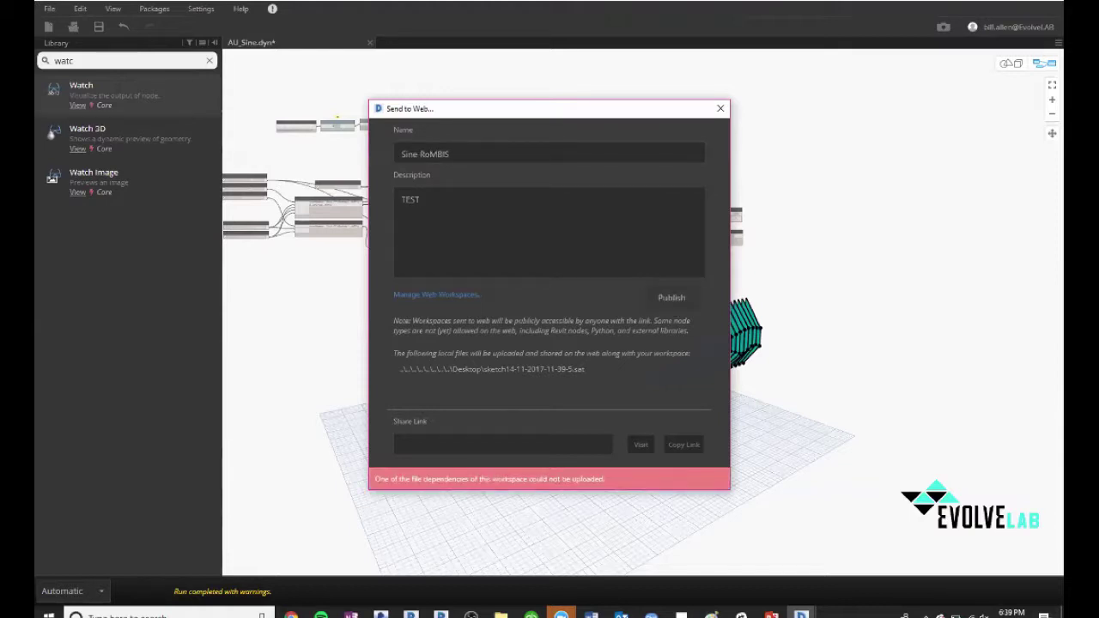
Leave the Send to Web dialog and switch to the "Here's Your Sine" project in Project Fractal in the browser.
left_click(425, 499)
left_click(581, 91)
left_click_drag(588, 100, 1090, 137)
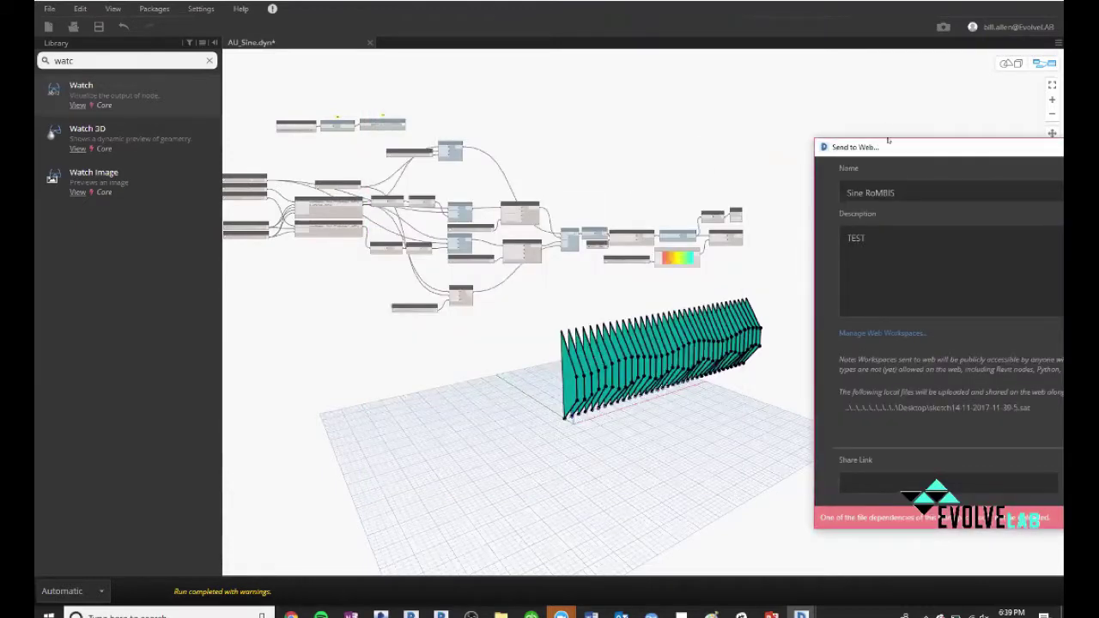
left_click_drag(853, 148, 399, 69)
left_click(654, 258)
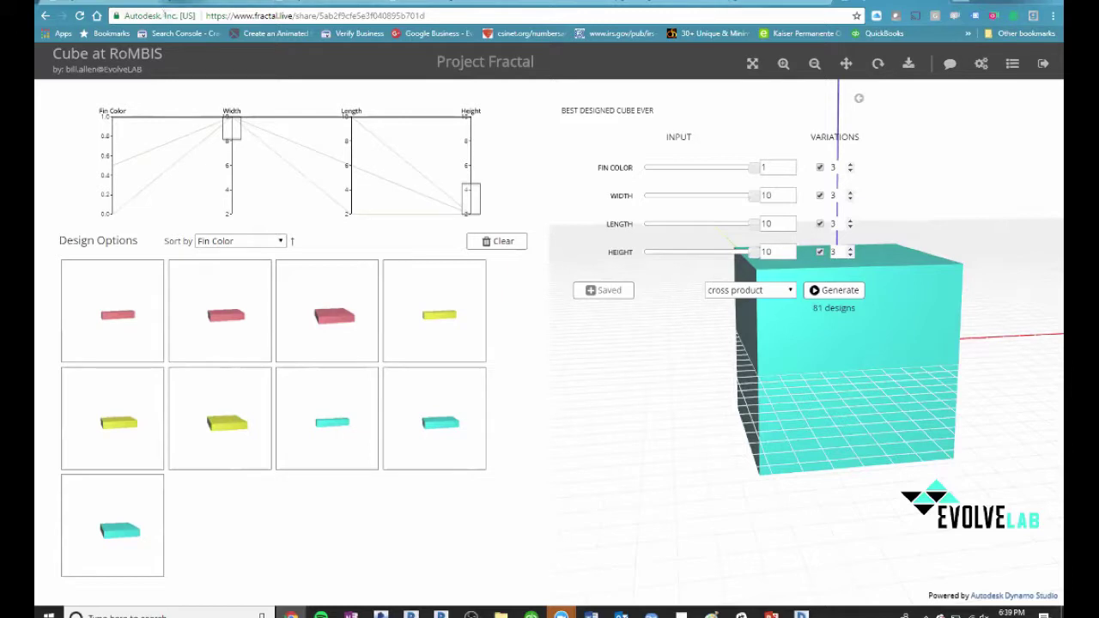
left_click(174, 2)
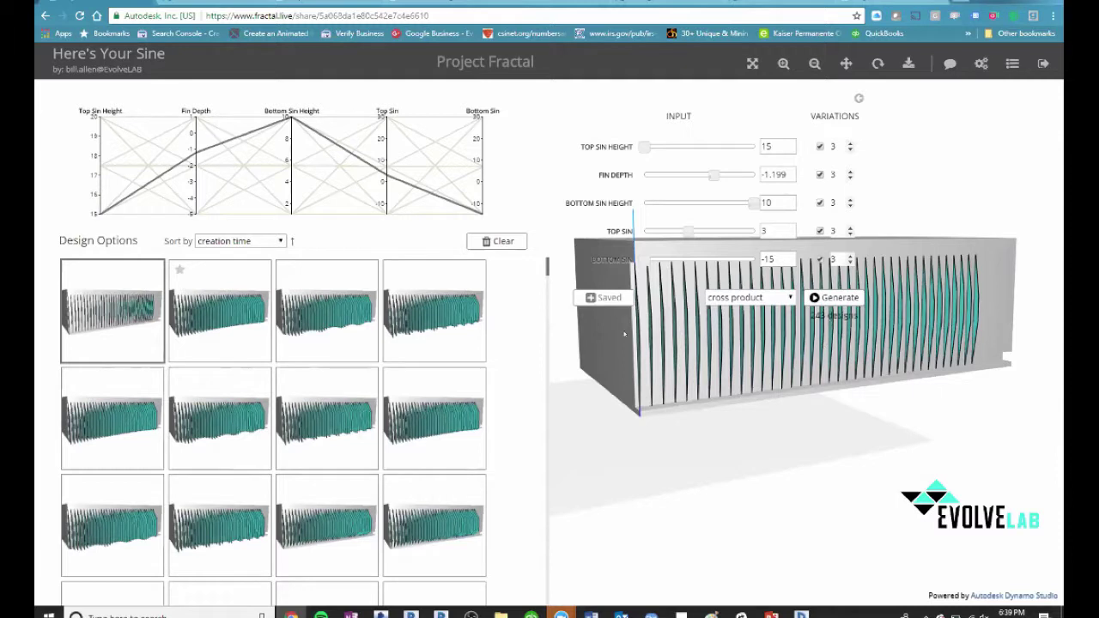
Preview several fin facade designs, ending on the one with Fin Depth -5, Top Sin 7 and Bottom Sin 7.
left_click(442, 333)
left_click(363, 326)
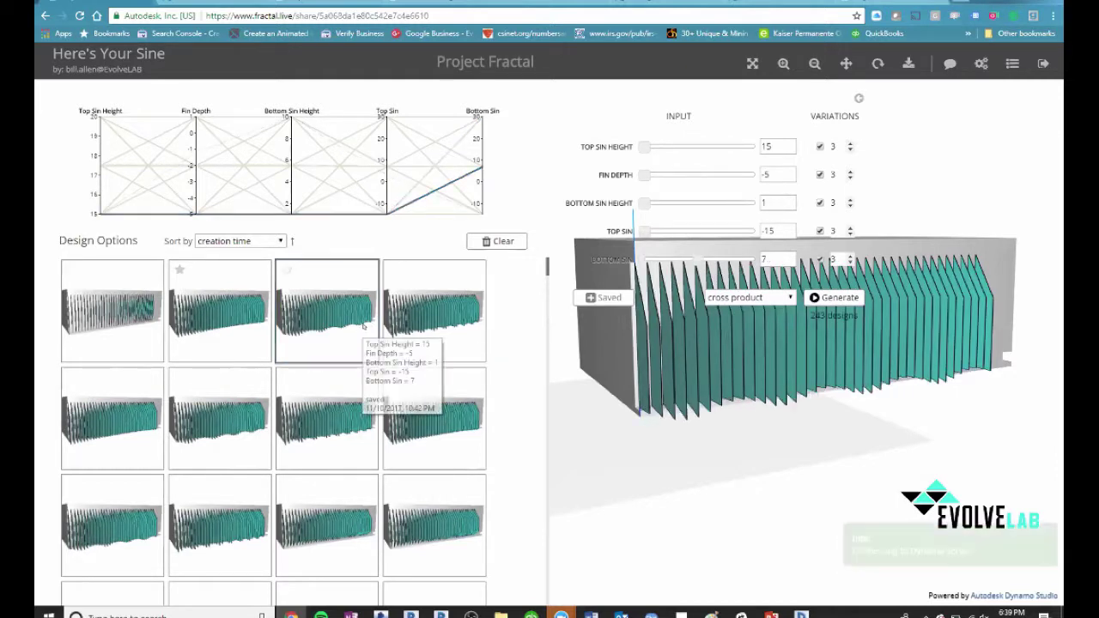
left_click(211, 343)
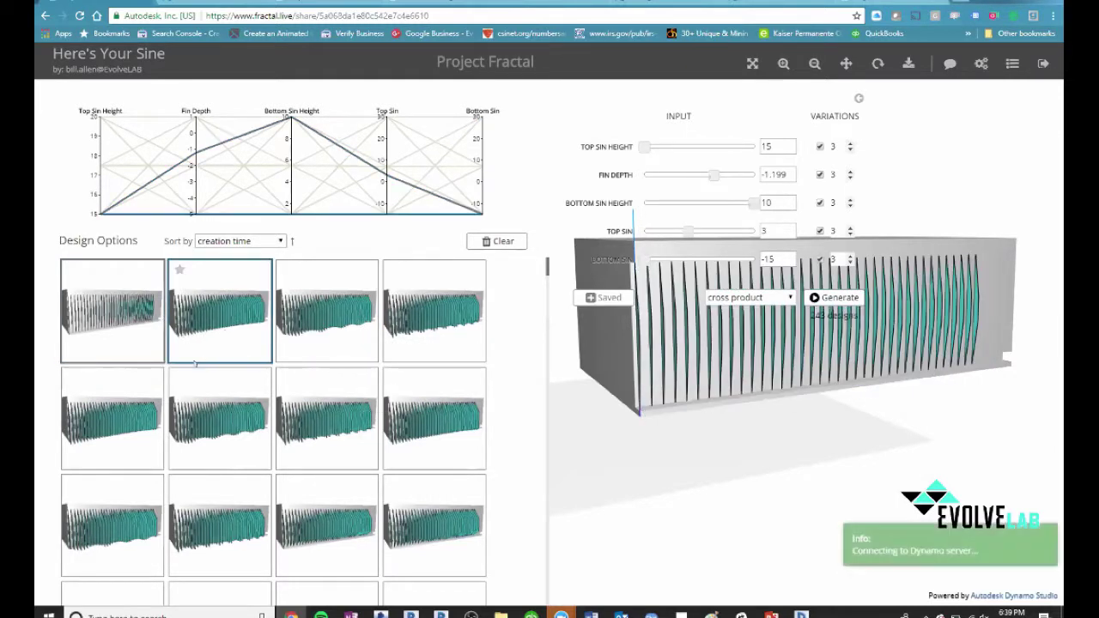
left_click(196, 413)
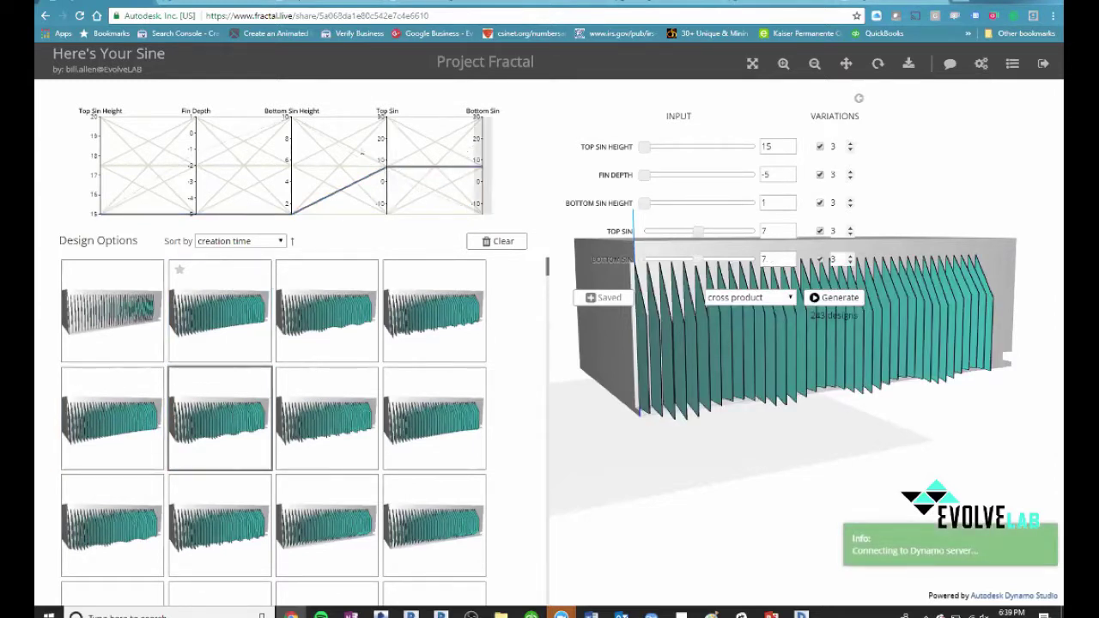
Filter the design options to the full Fin Depth range and a Top Sin Height above about 19 on the parallel-axis chart.
left_click_drag(196, 119, 187, 160)
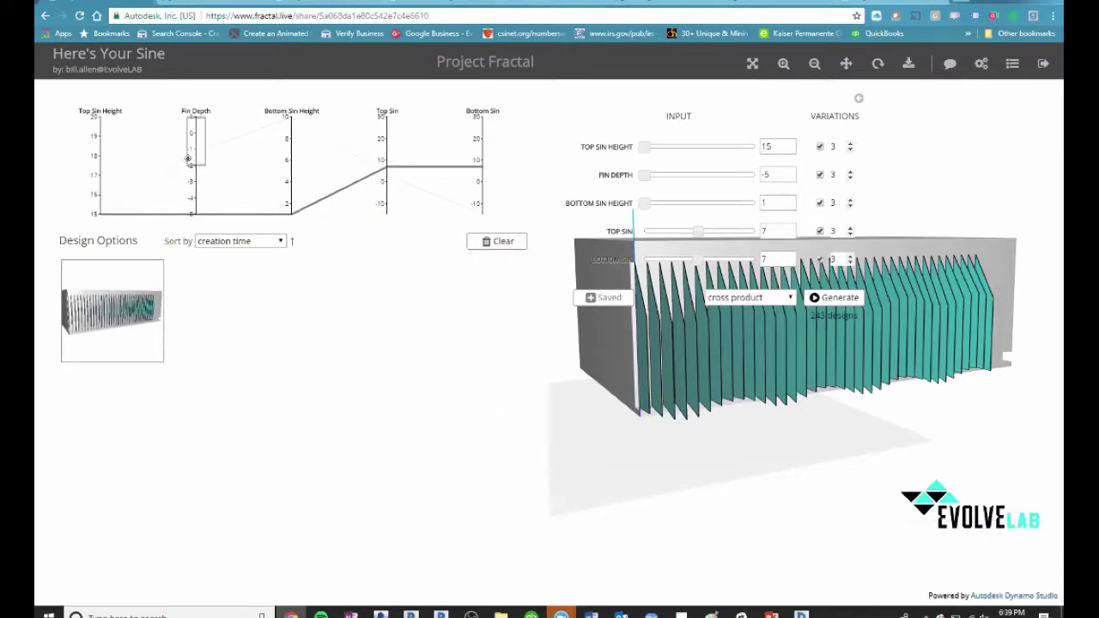
left_click_drag(203, 195, 199, 214)
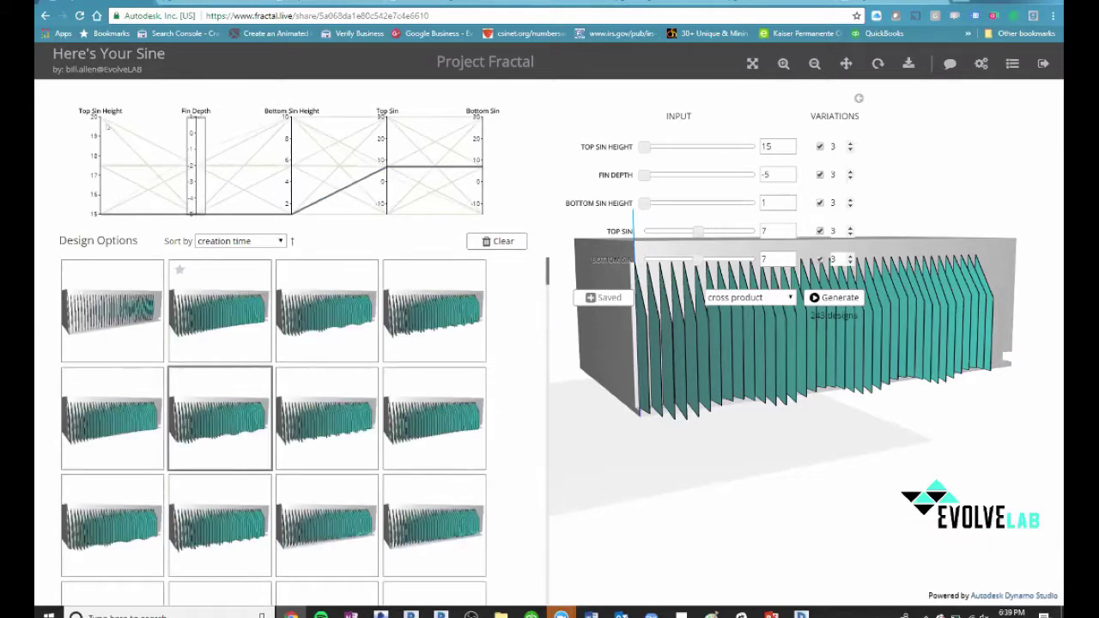
left_click_drag(114, 130, 97, 114)
left_click(100, 137)
left_click(106, 154)
left_click_drag(100, 112, 100, 129)
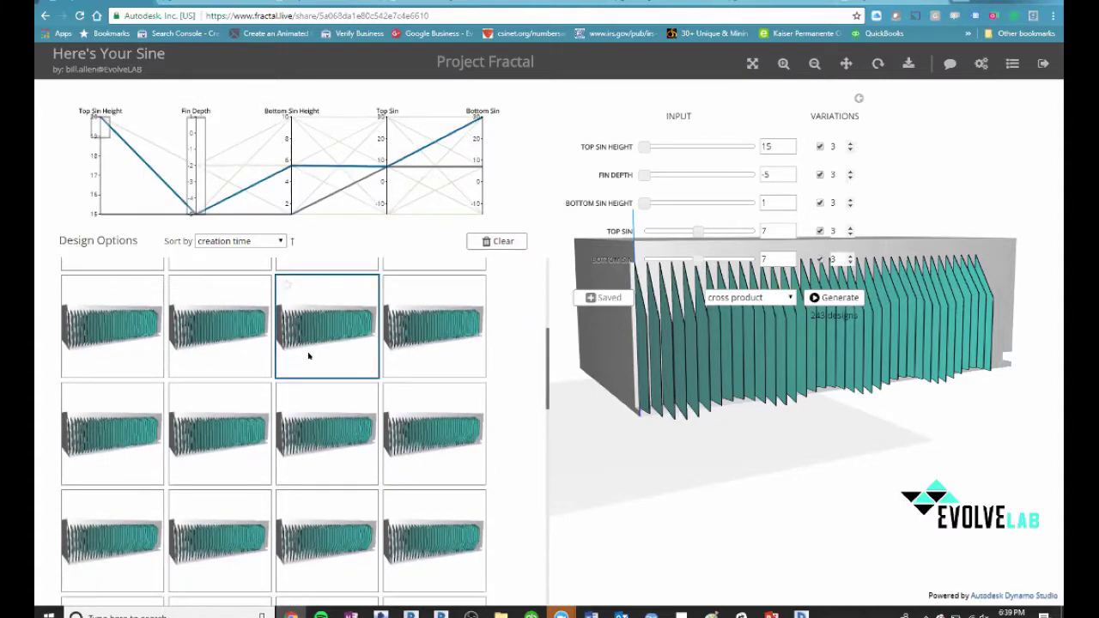
Preview several filtered designs, ending on Top Sin Height 20, Fin Depth -2, Bottom Sin Height 1, Top Sin 30 and Bottom Sin 7.
scroll(324, 378, "down", 5)
left_click(220, 442)
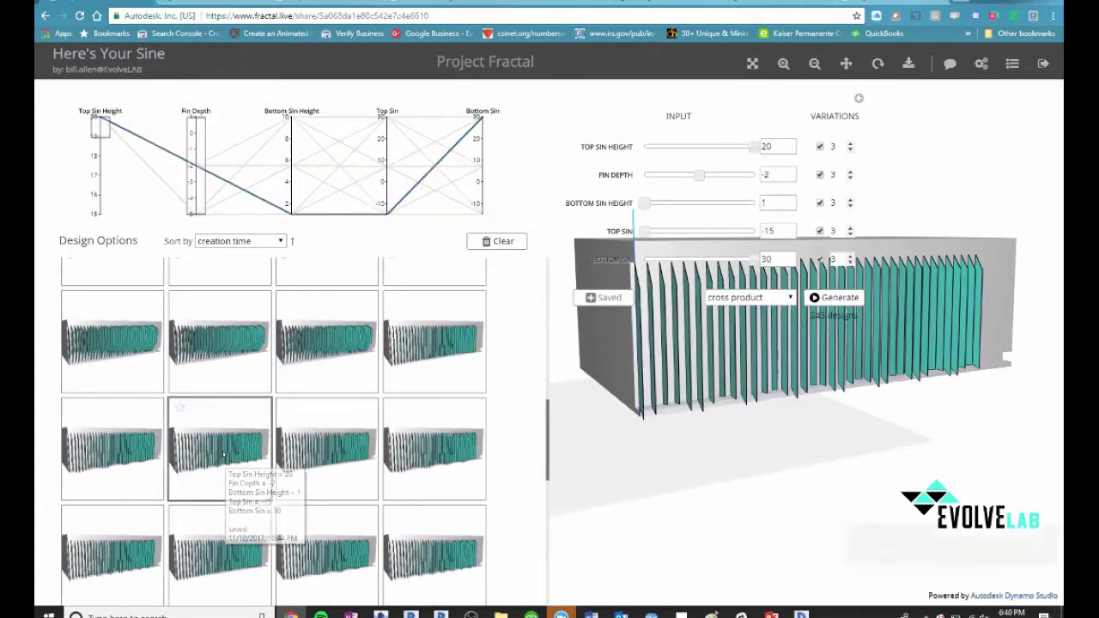
left_click(322, 454)
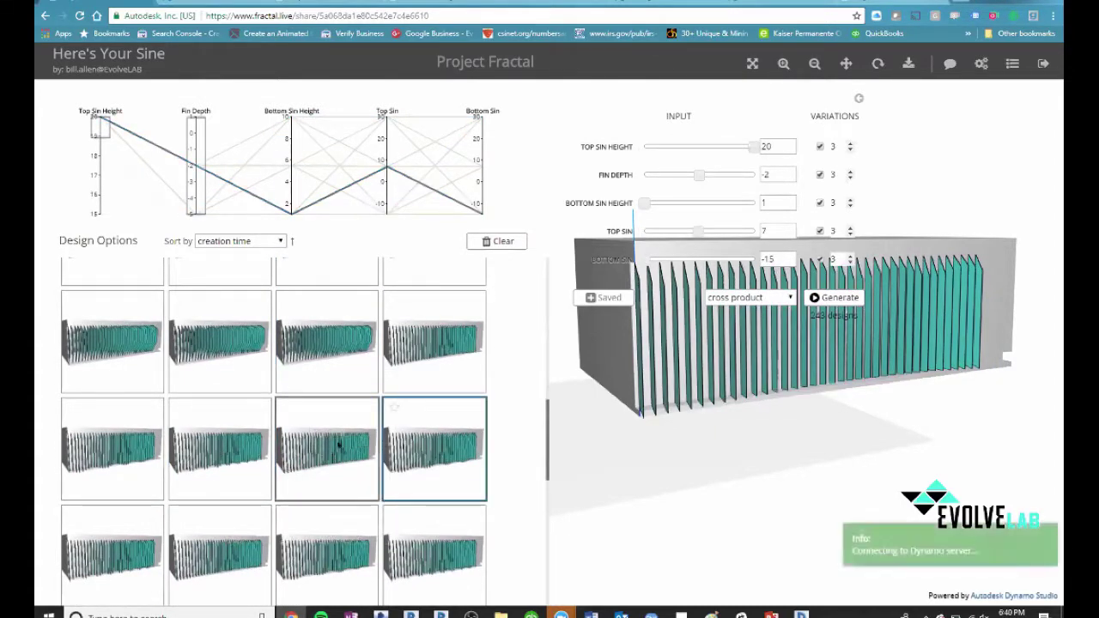
left_click(364, 542)
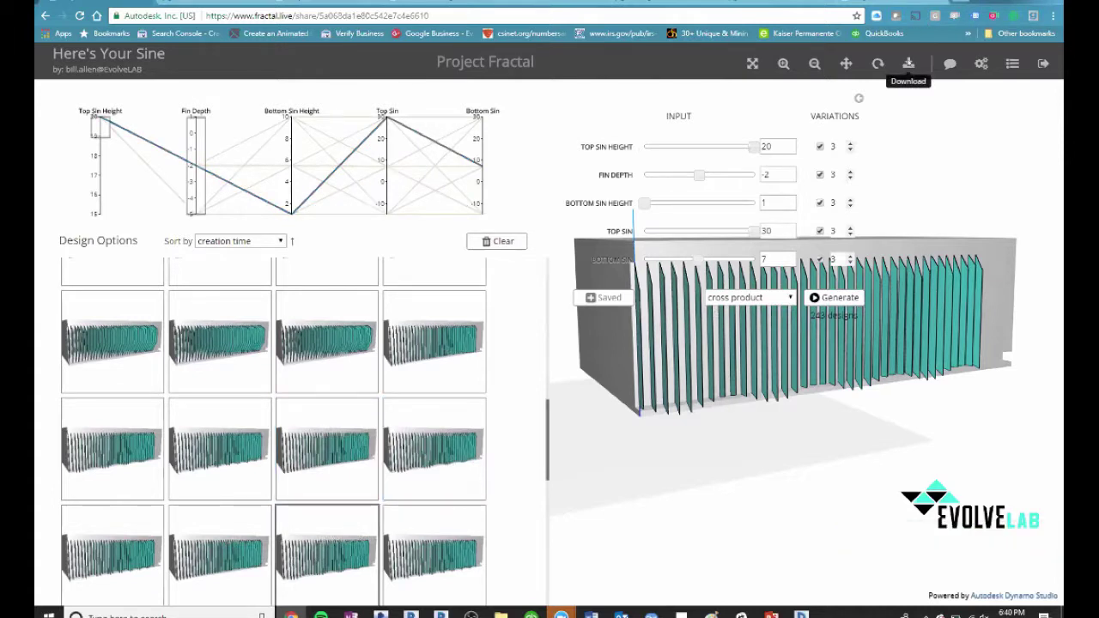
Download the current fin facade design as a DYN file and switch to Revit's Dynamo window.
left_click(908, 65)
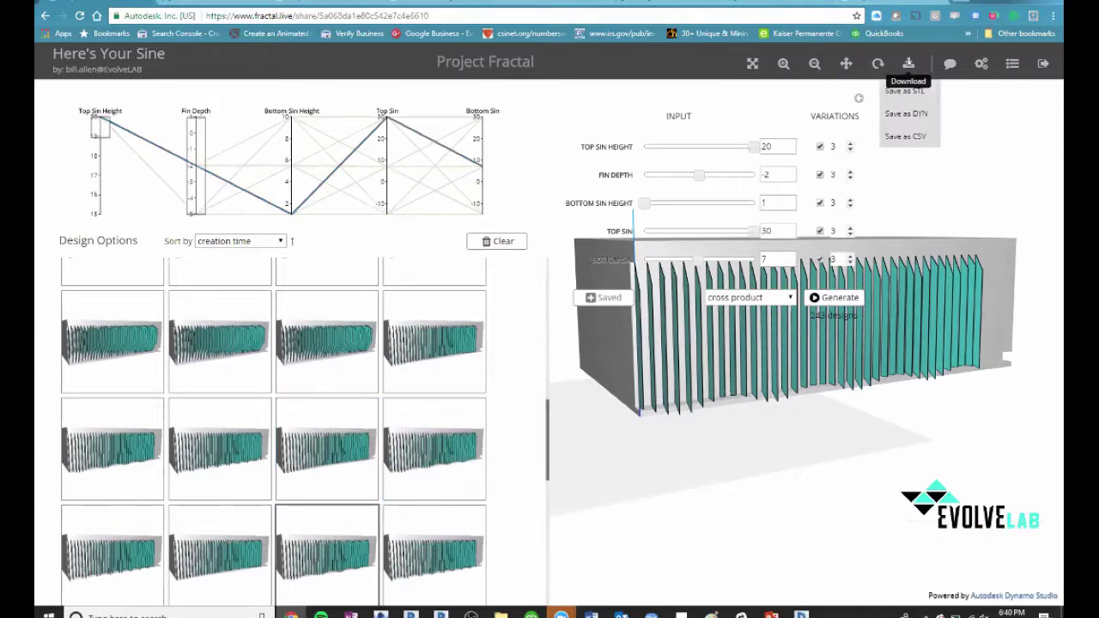
left_click(916, 112)
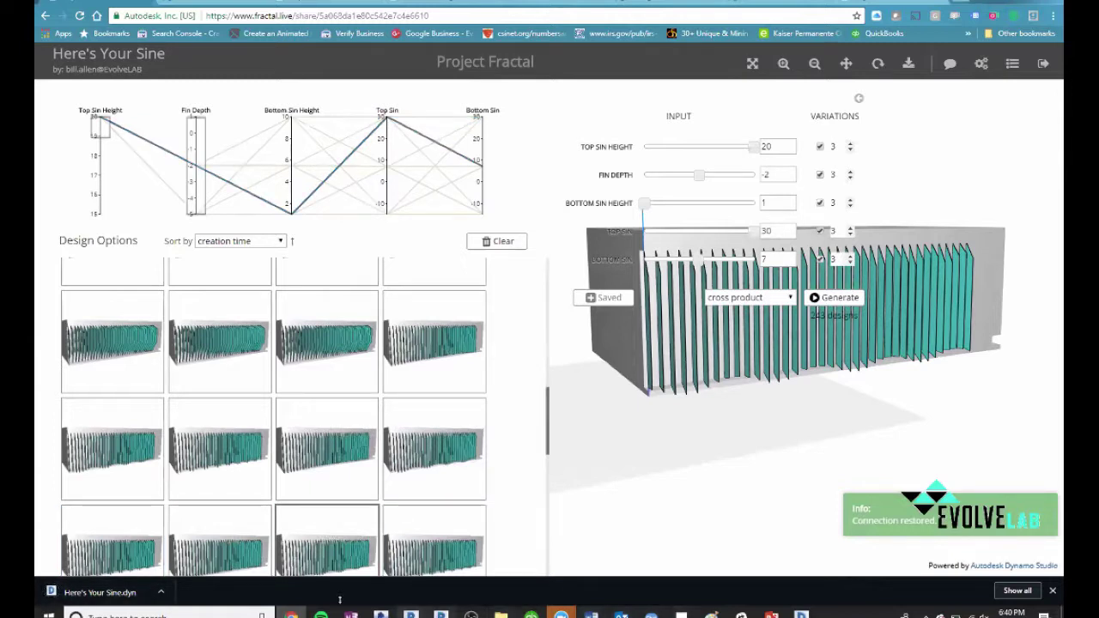
mouse_move(411, 614)
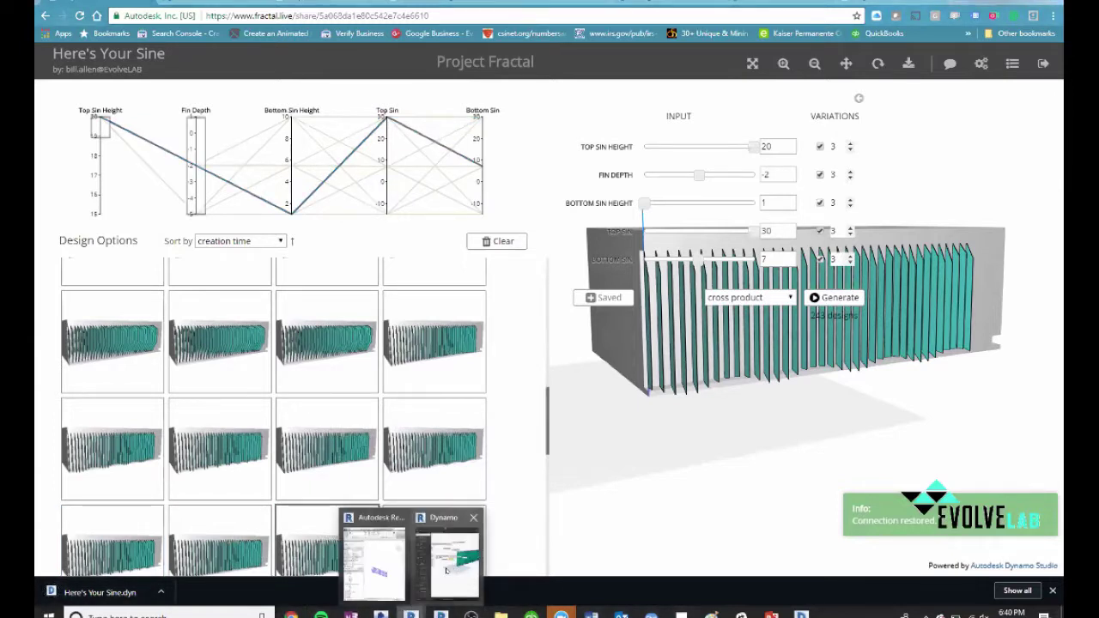
left_click(447, 558)
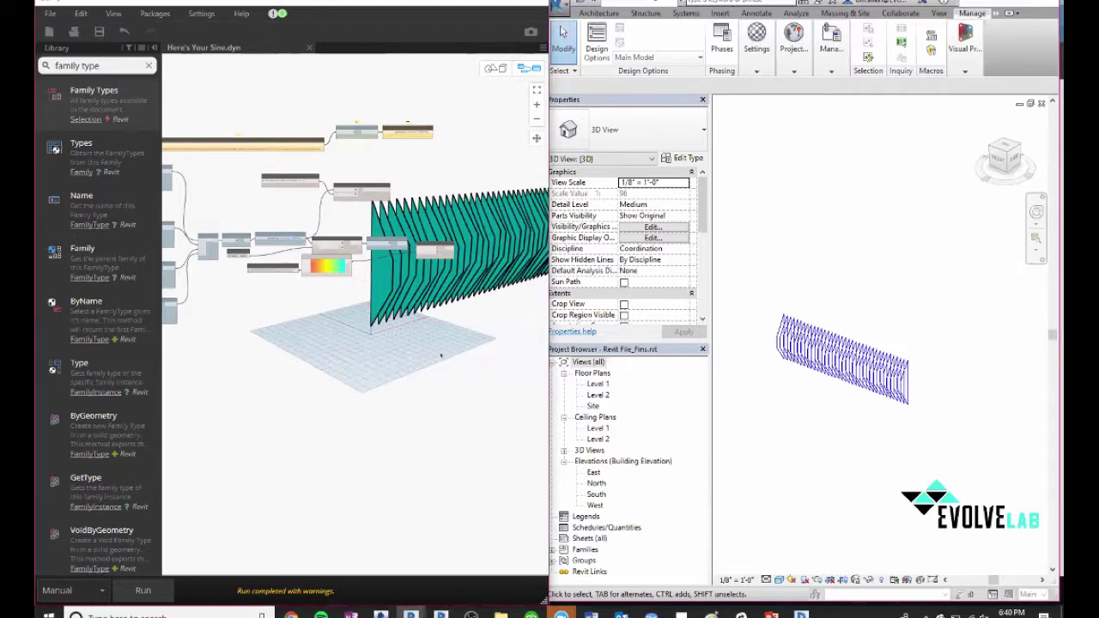
Open the newly downloaded "Here's Your Sine.dyn" from the Downloads folder and fit the background preview to the window.
scroll(429, 365, "down", 3)
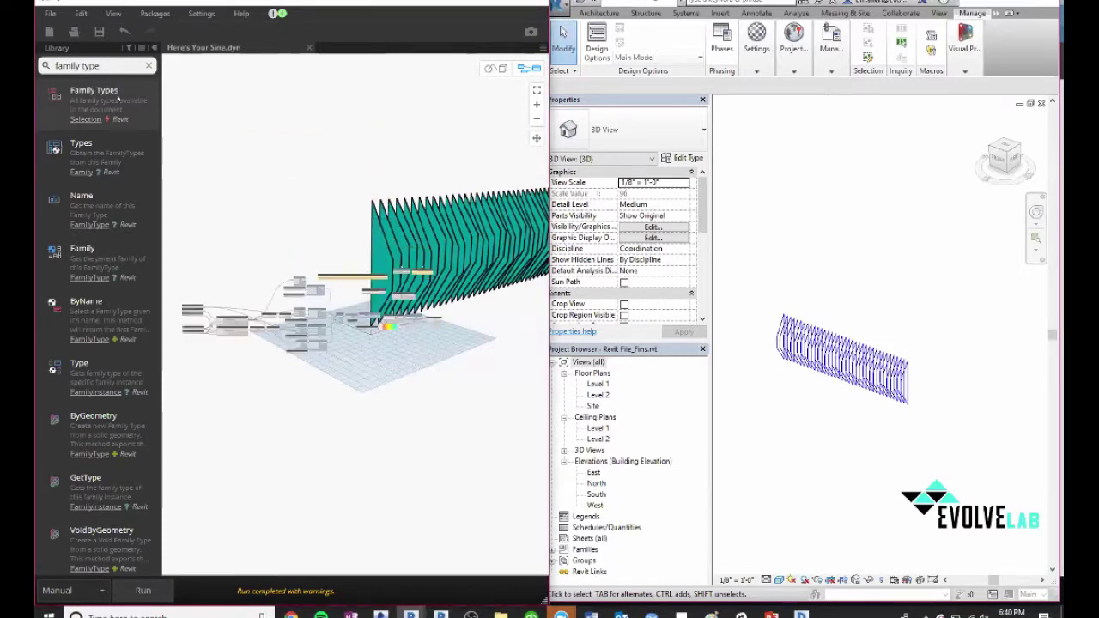
left_click(50, 14)
left_click(62, 42)
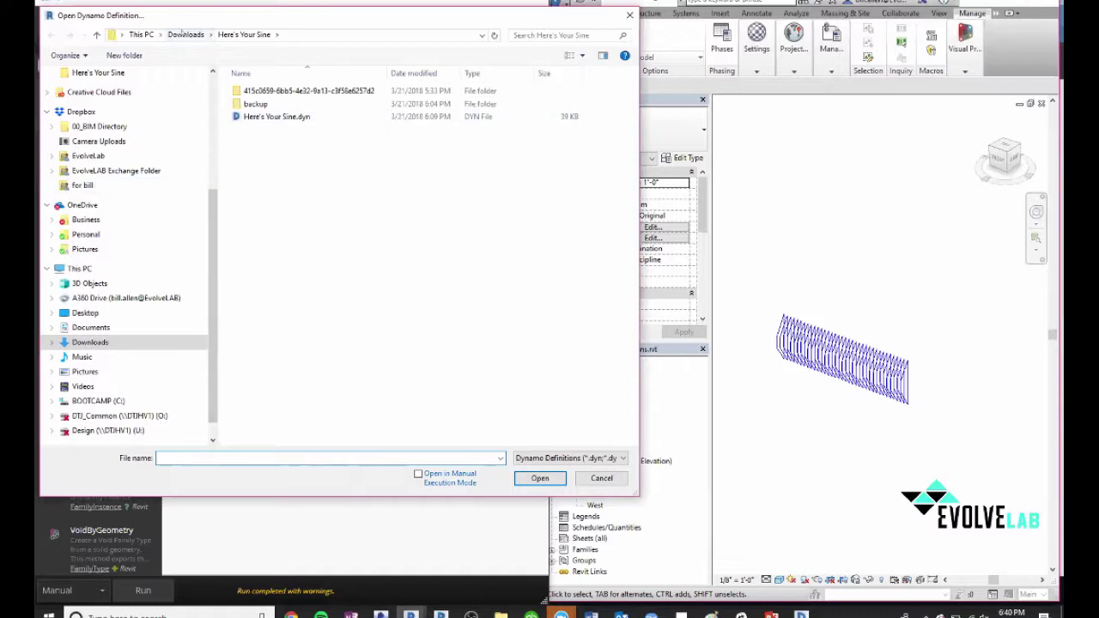
left_click(183, 34)
left_click(292, 106)
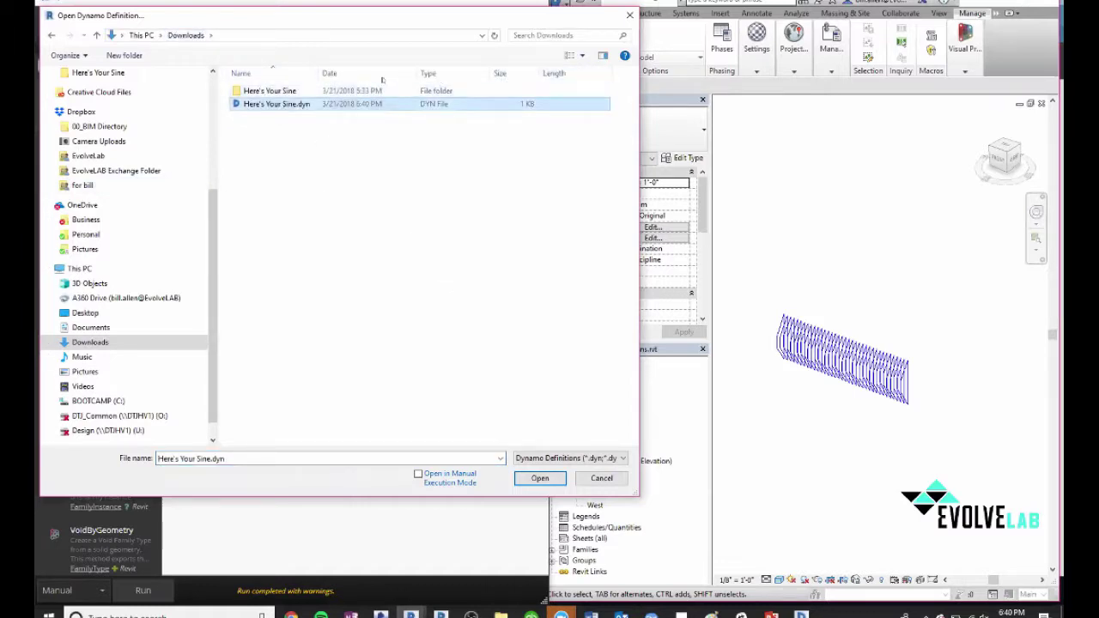
double_click(274, 104)
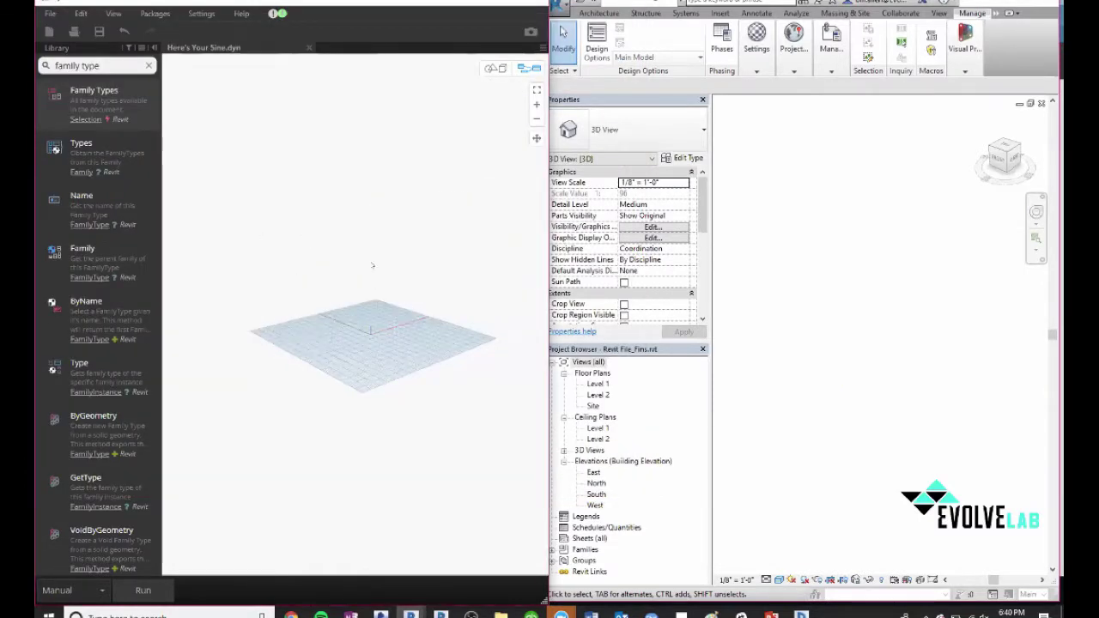
left_click(496, 69)
left_click(536, 90)
left_click(528, 68)
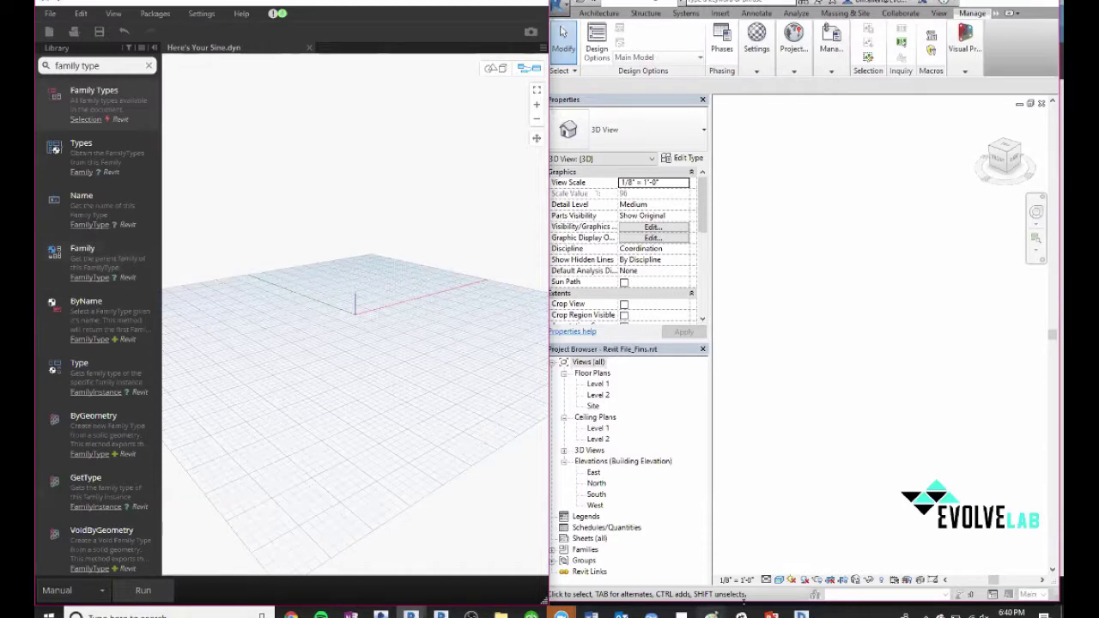
Return to Project Fractal in the browser and download the fin facade design as a DYN file again.
mouse_move(798, 613)
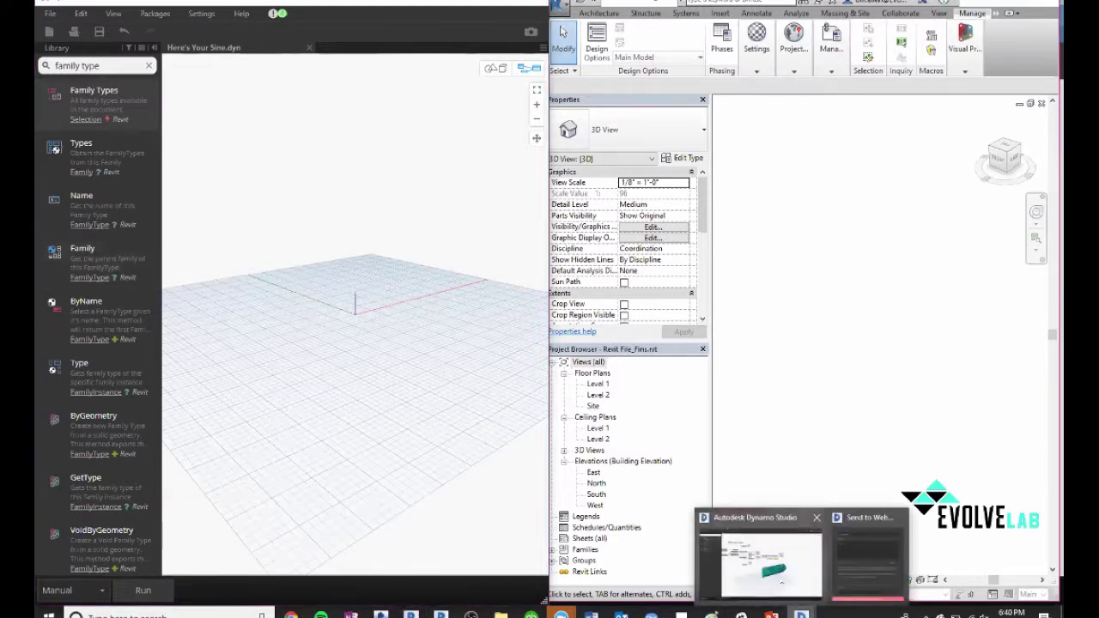
left_click(783, 589)
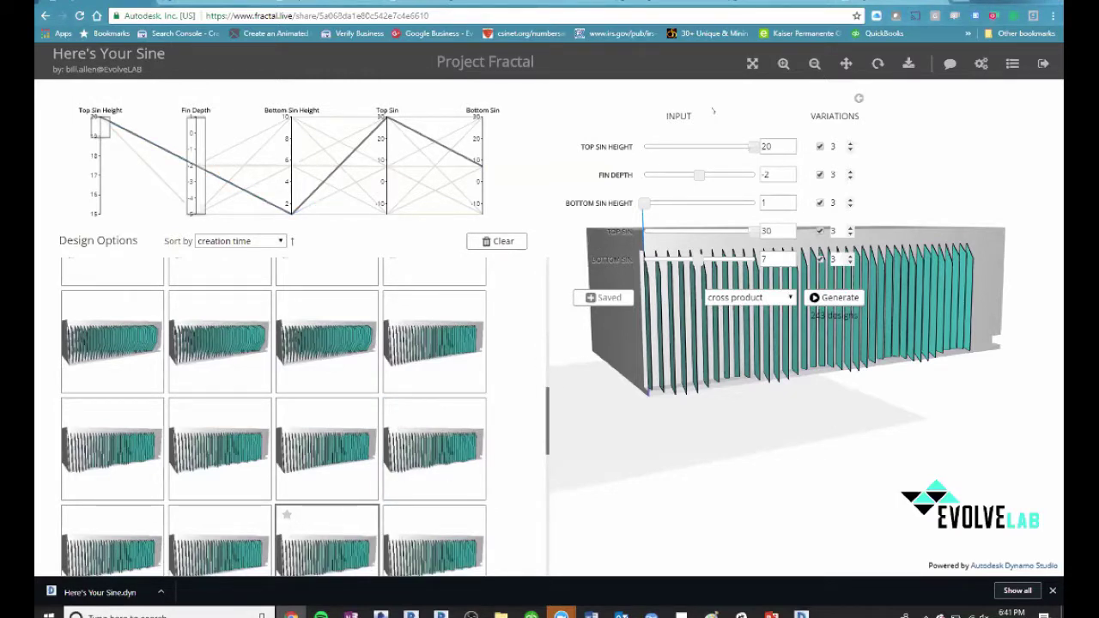
left_click(908, 64)
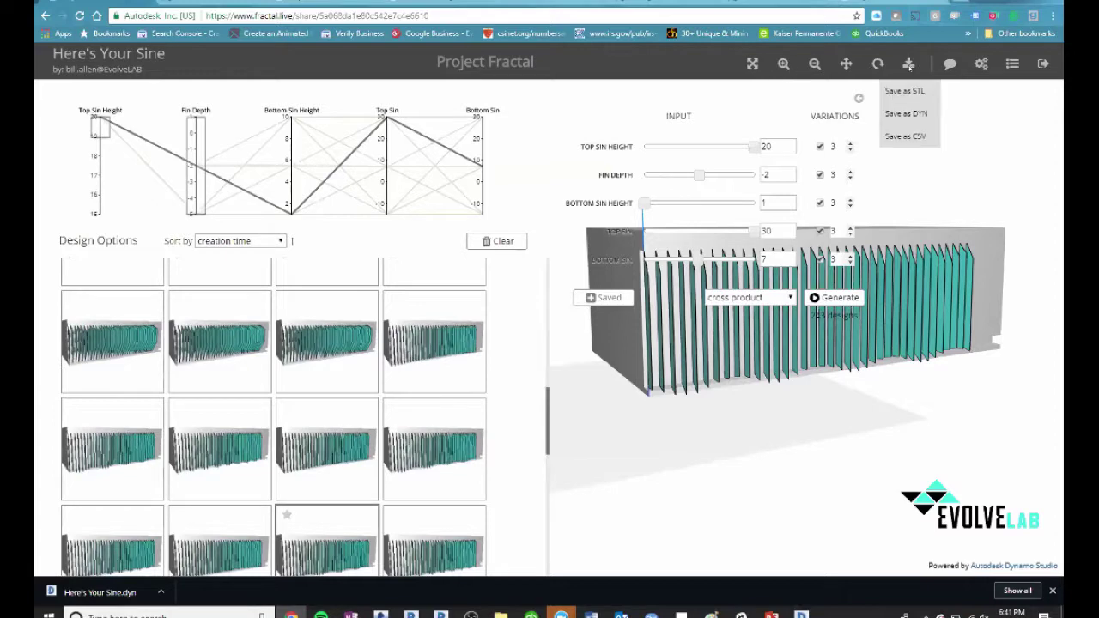
left_click(899, 113)
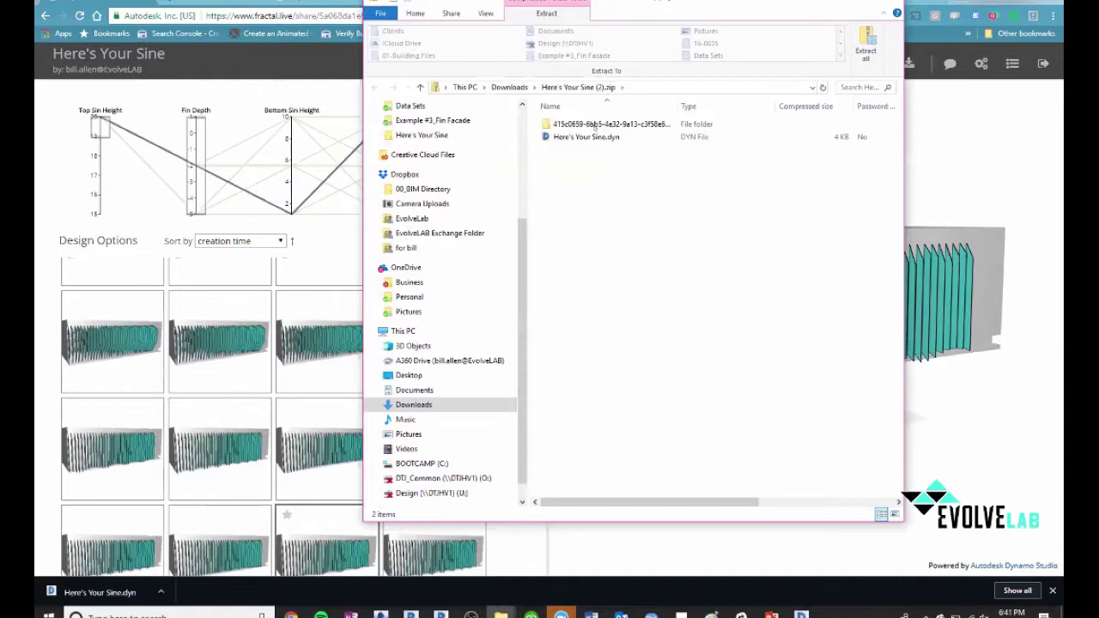
Copy "Here's Your Sine.dyn" from the downloaded zip archive to the Desktop and dismiss the Dynamo Studio start window.
left_click(601, 136)
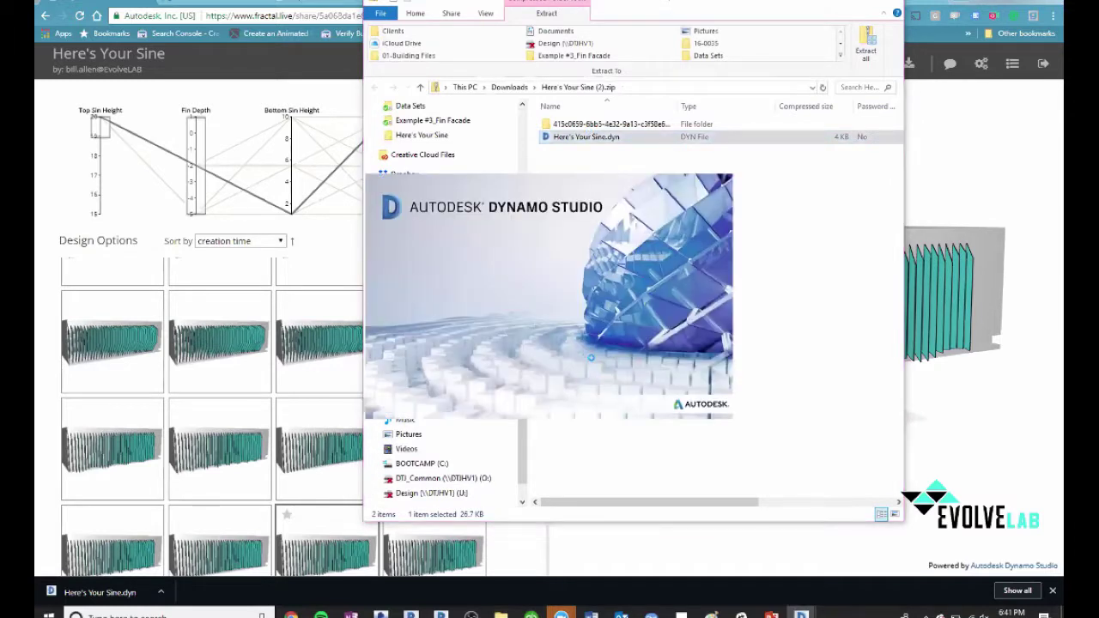
right_click(601, 139)
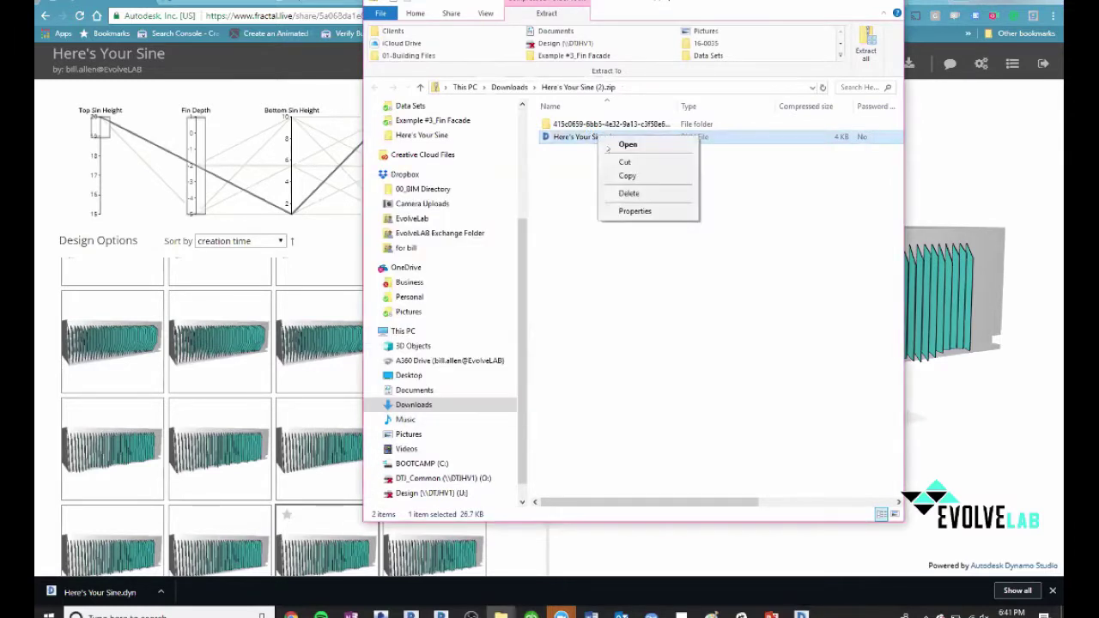
left_click(628, 175)
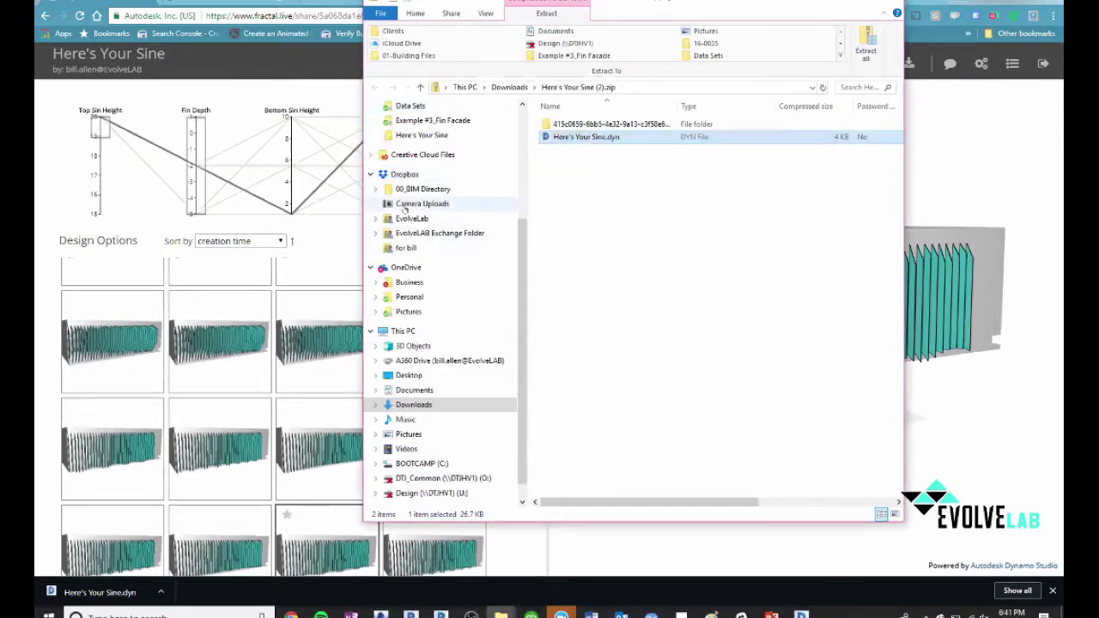
left_click(402, 375)
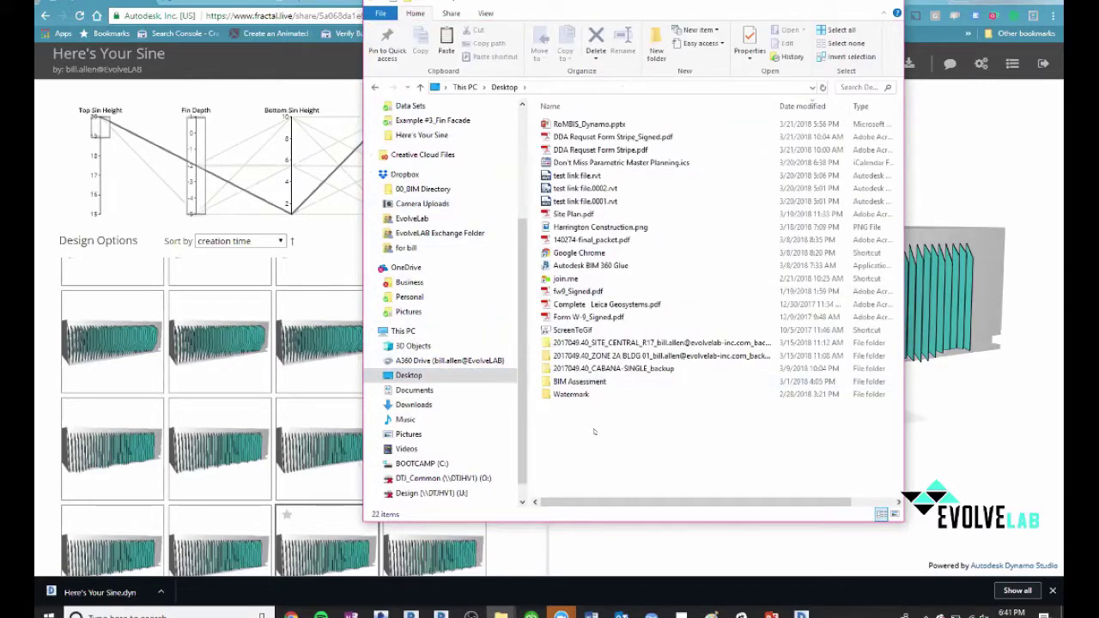
key("ctrl+v")
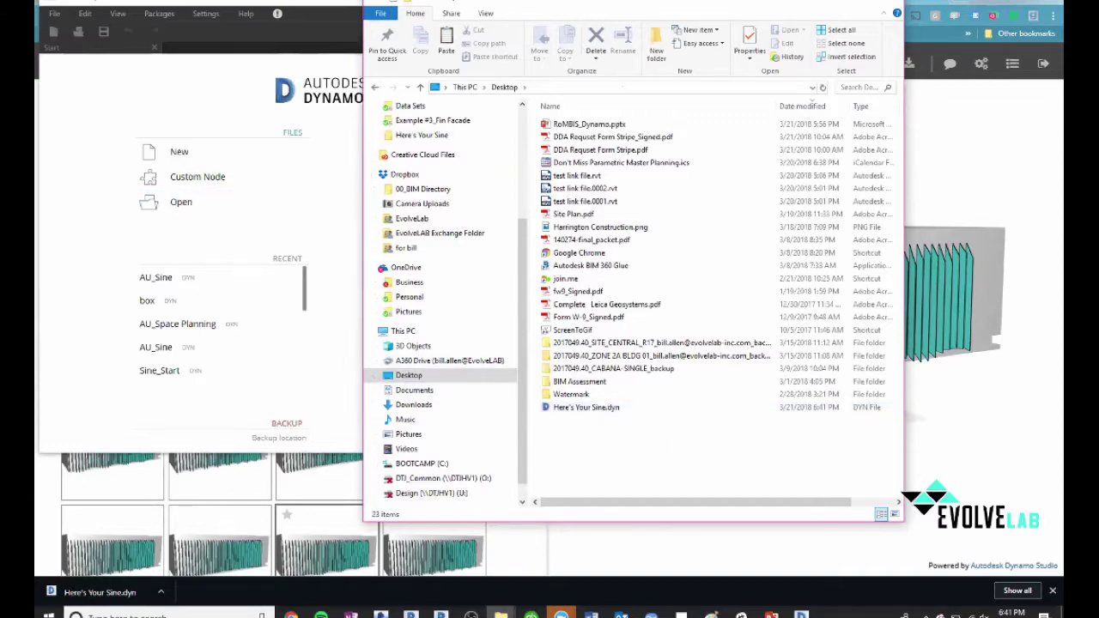
left_click(259, 229)
left_click(643, 2)
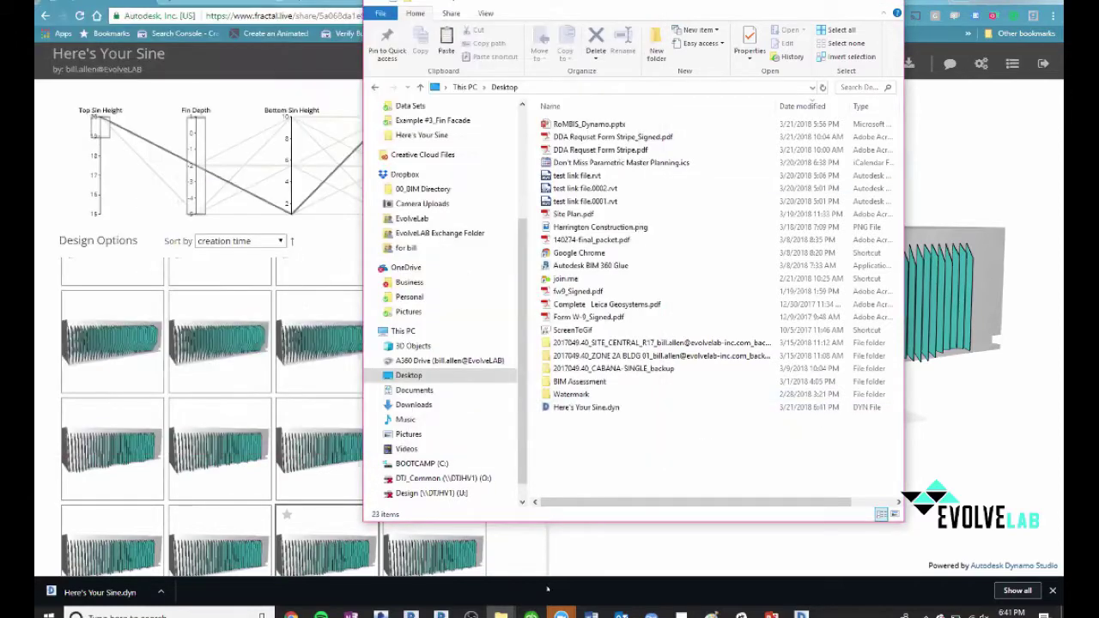
Switch to Revit's Dynamo window and open "Here's Your Sine.dyn" from the "Here's Your Sine" folder in Downloads.
mouse_move(411, 612)
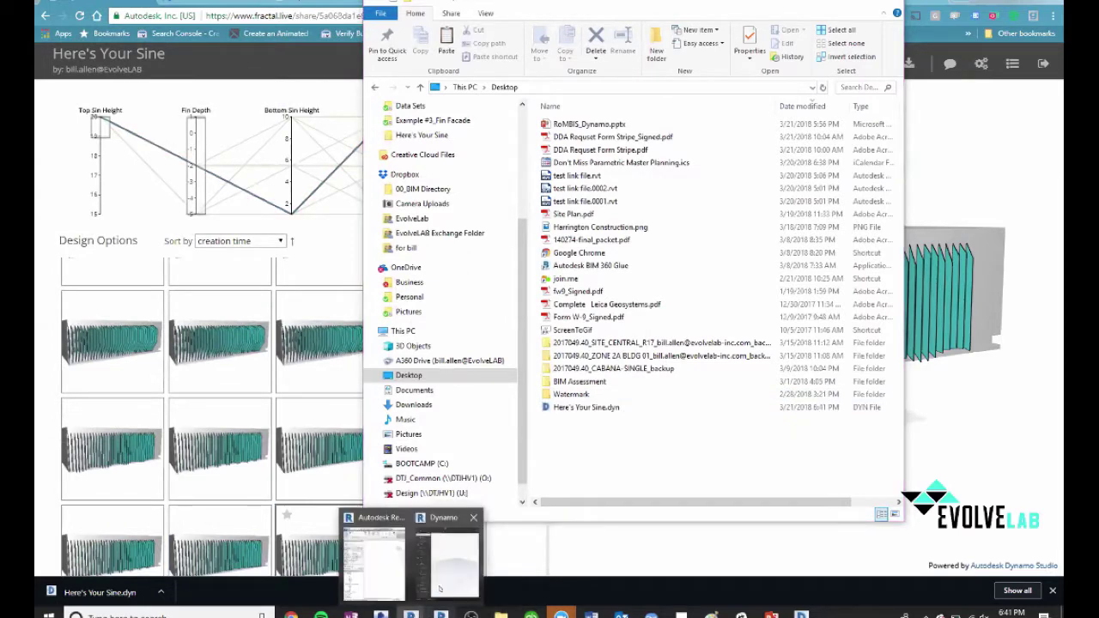
left_click(447, 558)
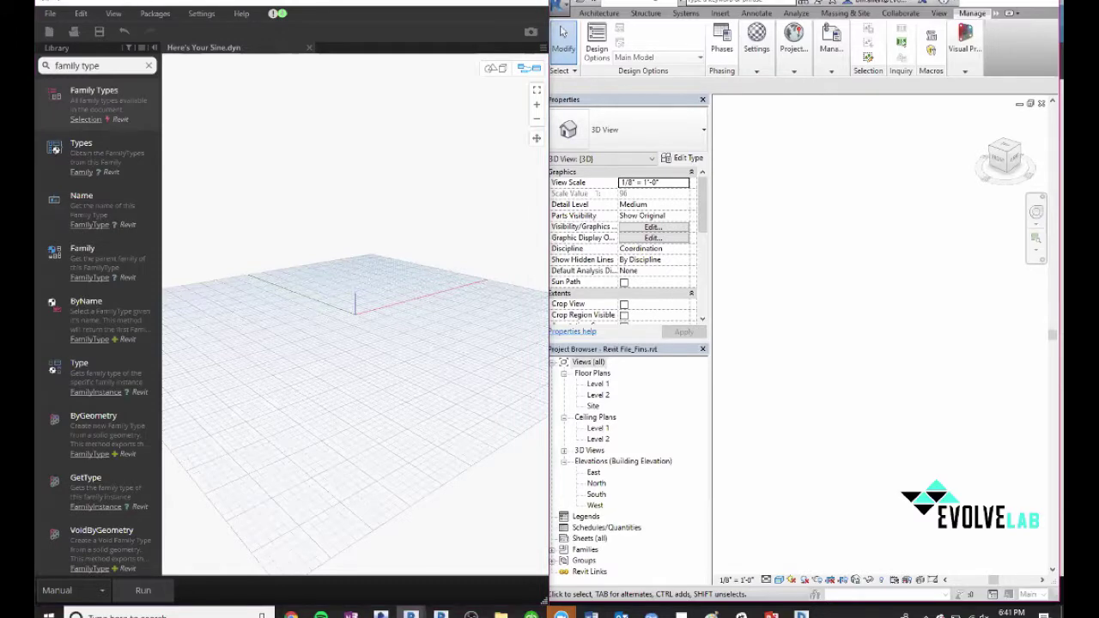
left_click(49, 13)
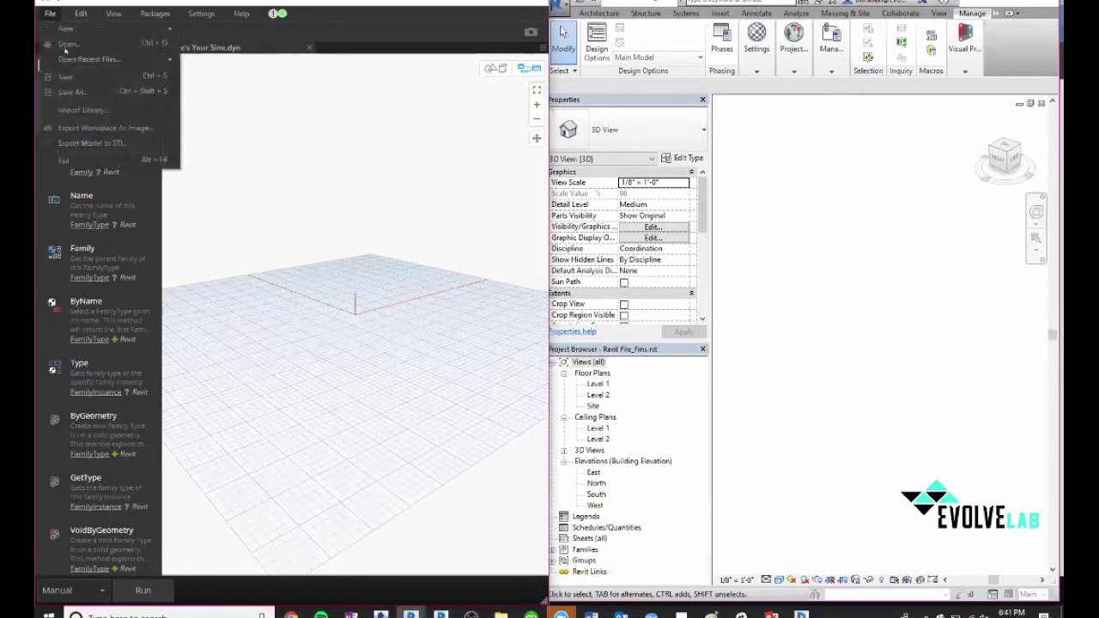
left_click(112, 50)
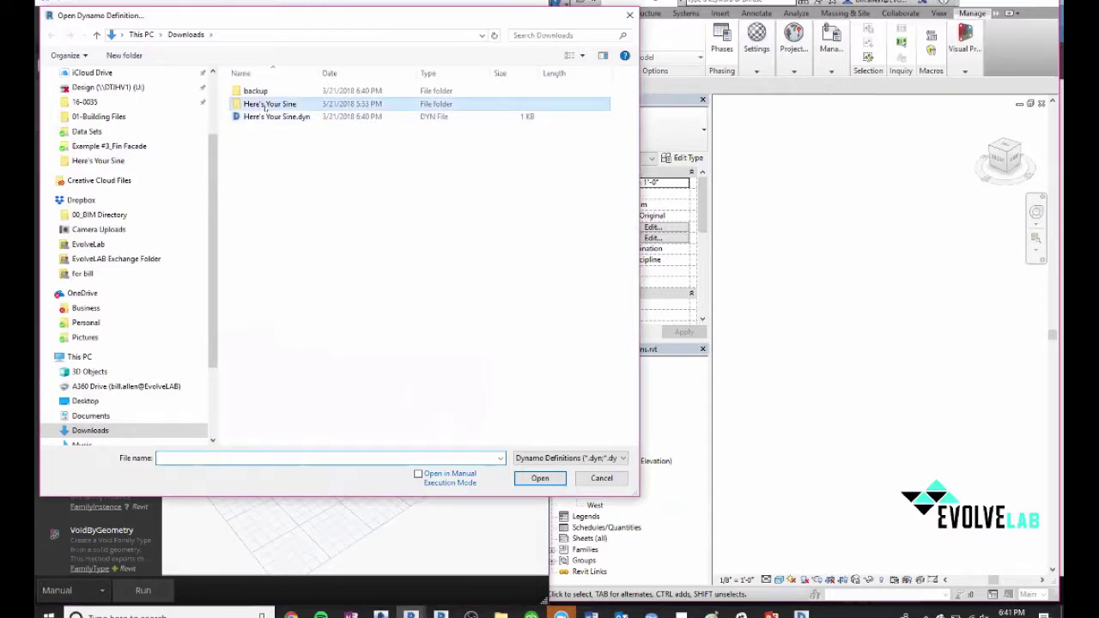
double_click(265, 105)
left_click(283, 116)
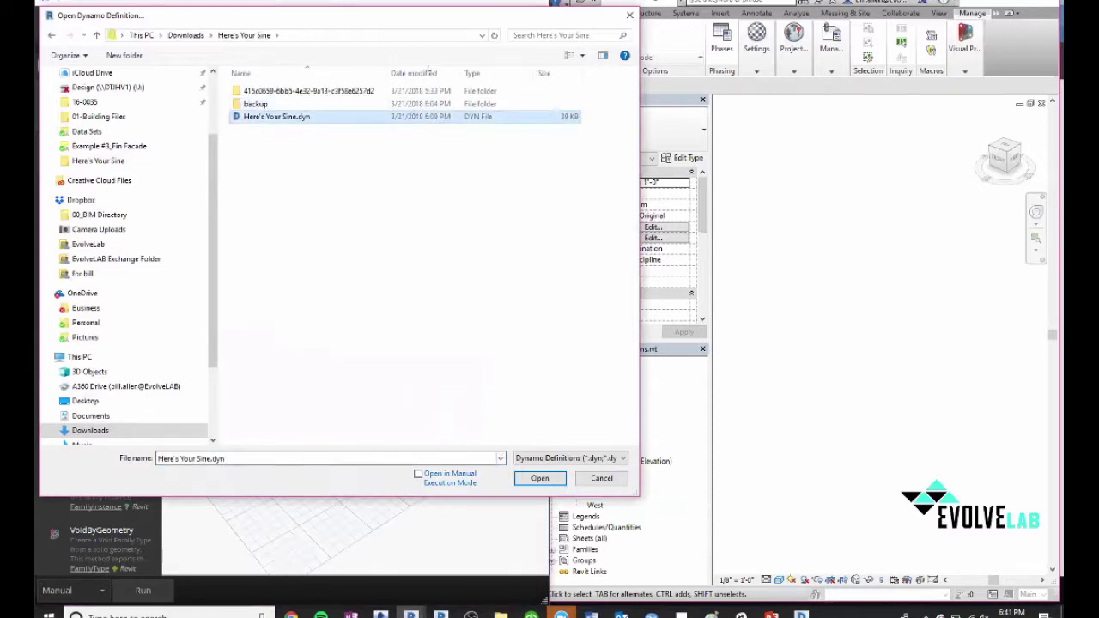
left_click_drag(458, 20, 456, 1)
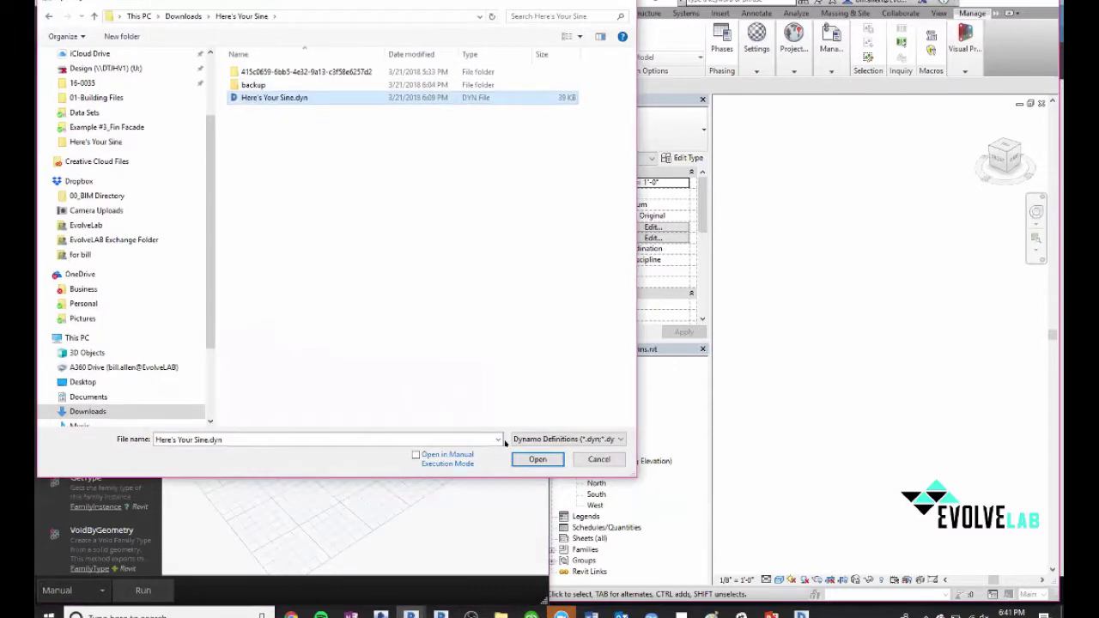
key("Return")
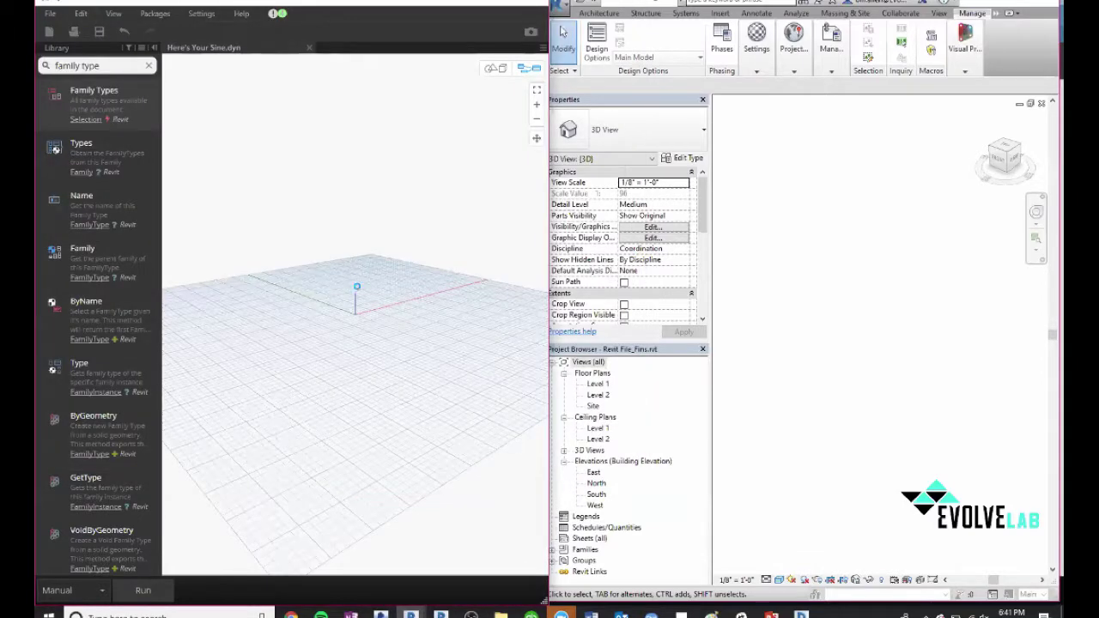
Run the opened sine-curve graph to generate the fins in the Revit model.
scroll(379, 286, "down", 8)
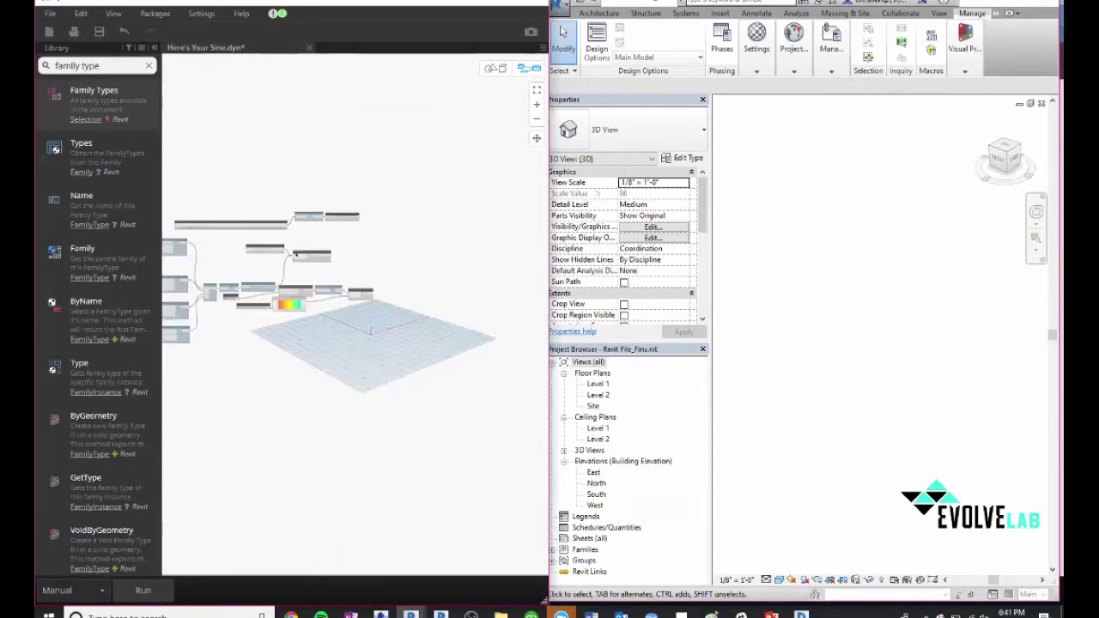
scroll(381, 264, "down", 5)
left_click(143, 589)
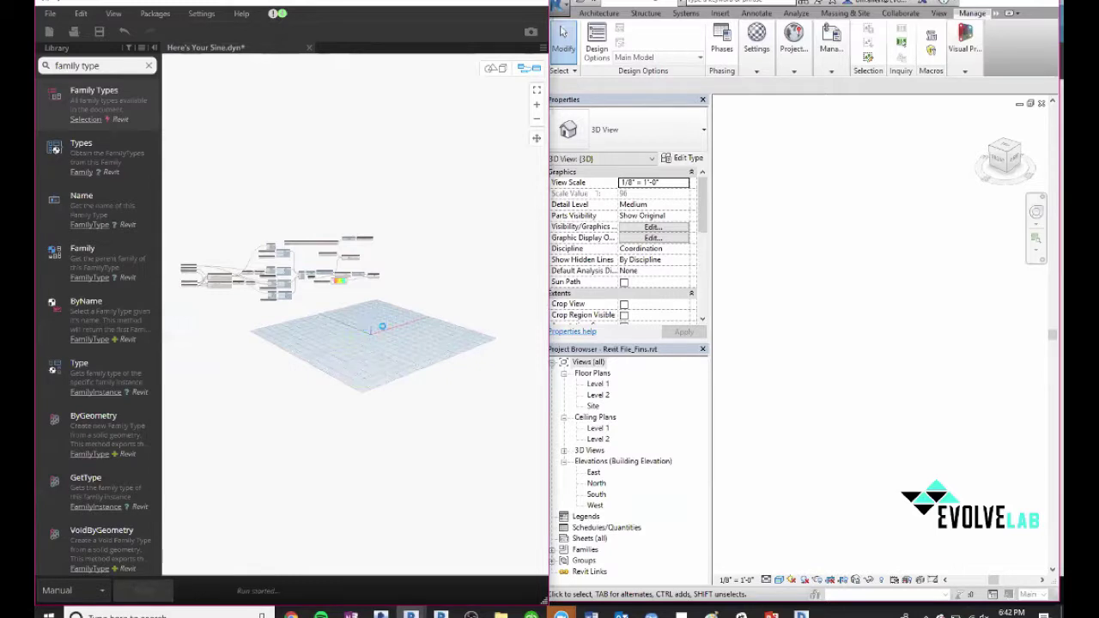
scroll(307, 309, "down", 5)
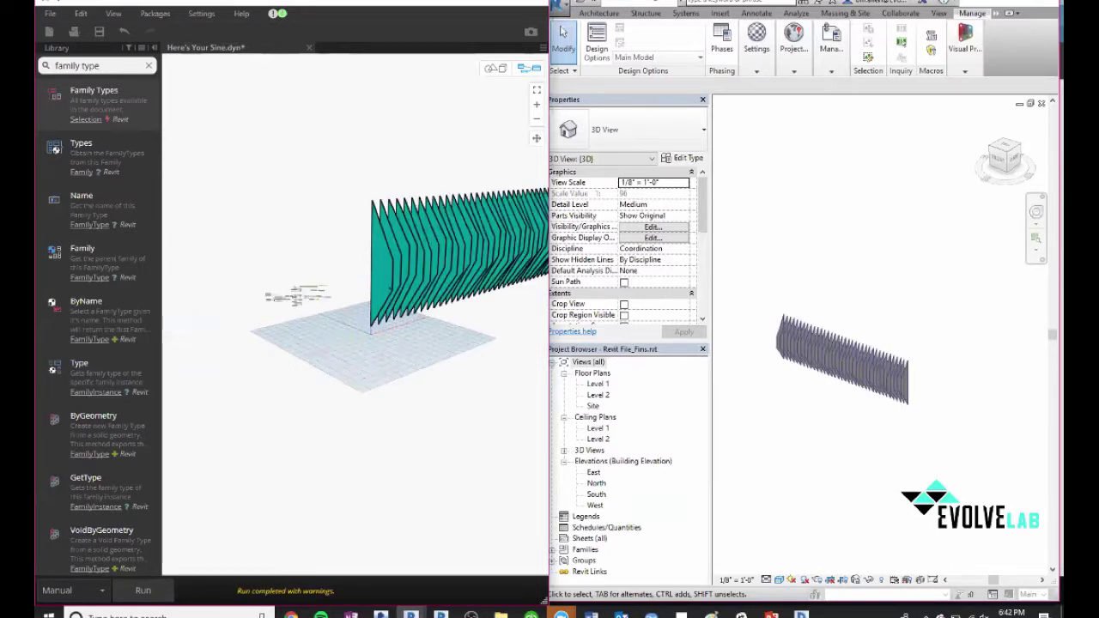
Examine the SAT import, Code Block and AdaptiveComponent.ByPoints nodes in the graph.
scroll(371, 293, "up", 3)
scroll(351, 264, "down", 2)
scroll(260, 250, "up", 5)
left_click_drag(262, 258, 304, 255)
left_click(324, 292)
scroll(328, 282, "down", 4)
scroll(288, 279, "up", 5)
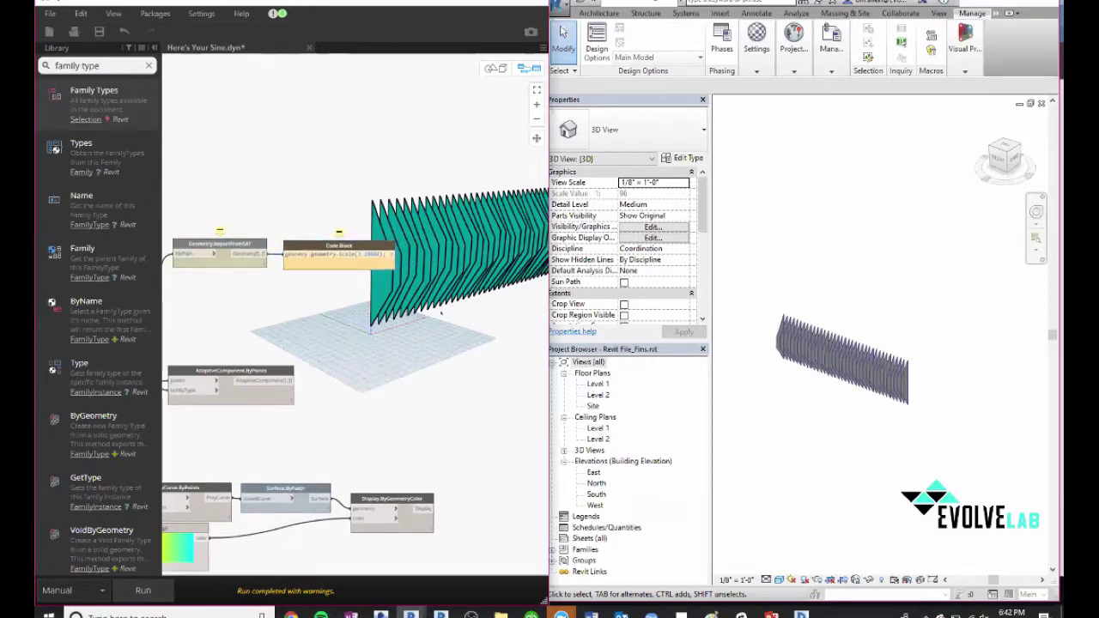
Window-select the whole row of fins in the Revit 3D view.
left_click(760, 270)
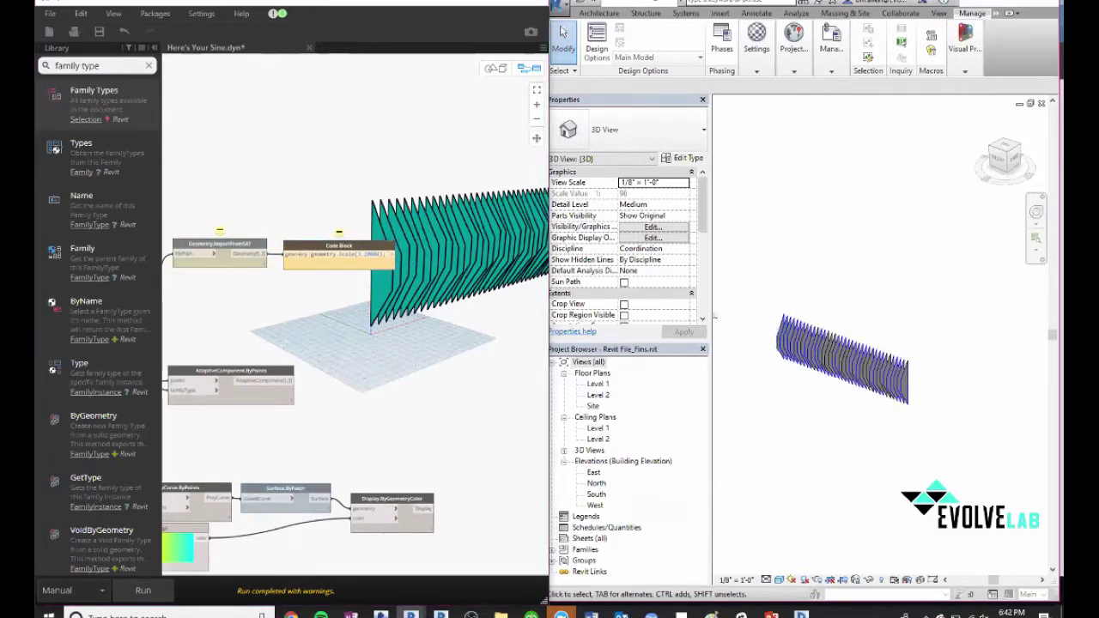
left_click_drag(766, 273, 960, 417)
left_click(959, 414)
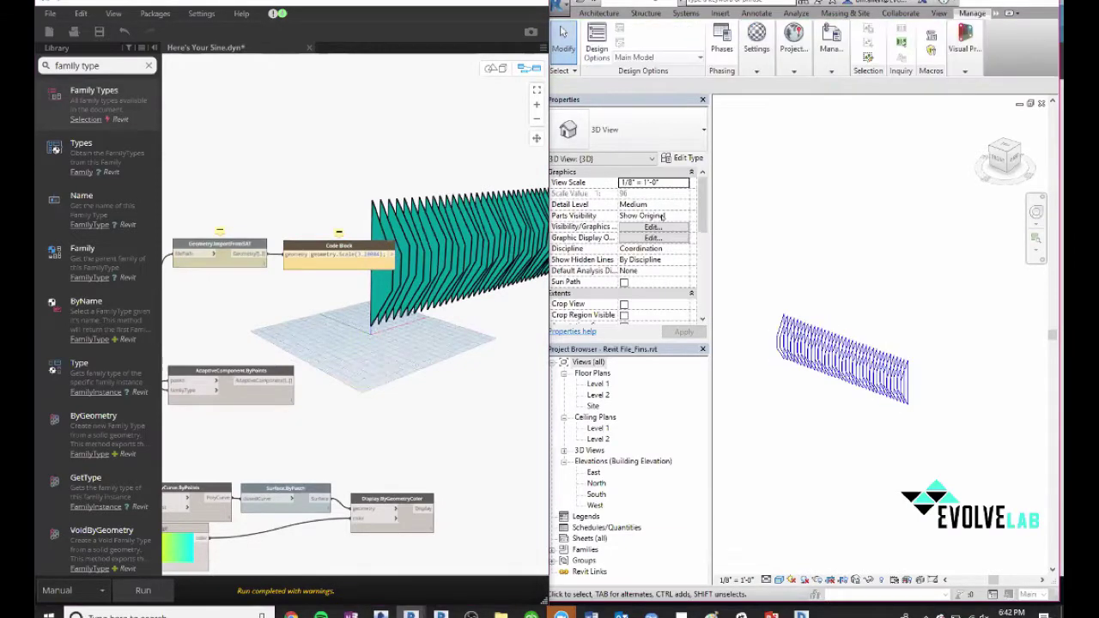
Examine how the Family Types node and the scaled points feed AdaptiveComponent.ByPoints in the graph.
left_click(324, 298)
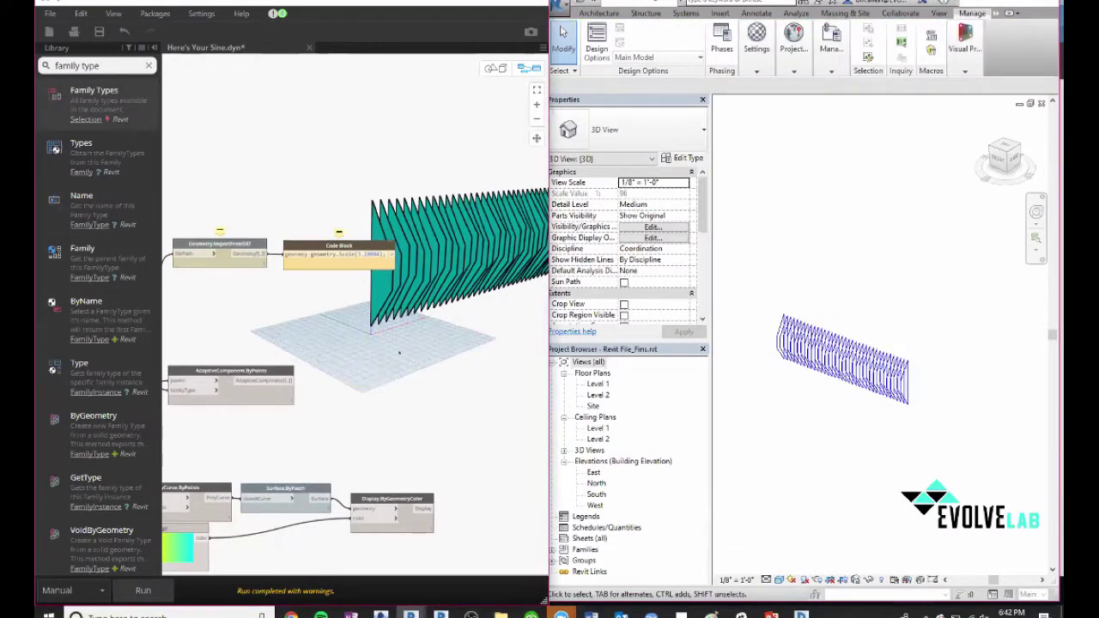
scroll(389, 356, "down", 5)
scroll(257, 386, "up", 5)
left_click(245, 293)
scroll(453, 350, "down", 3)
scroll(361, 352, "up", 5)
left_click(418, 304)
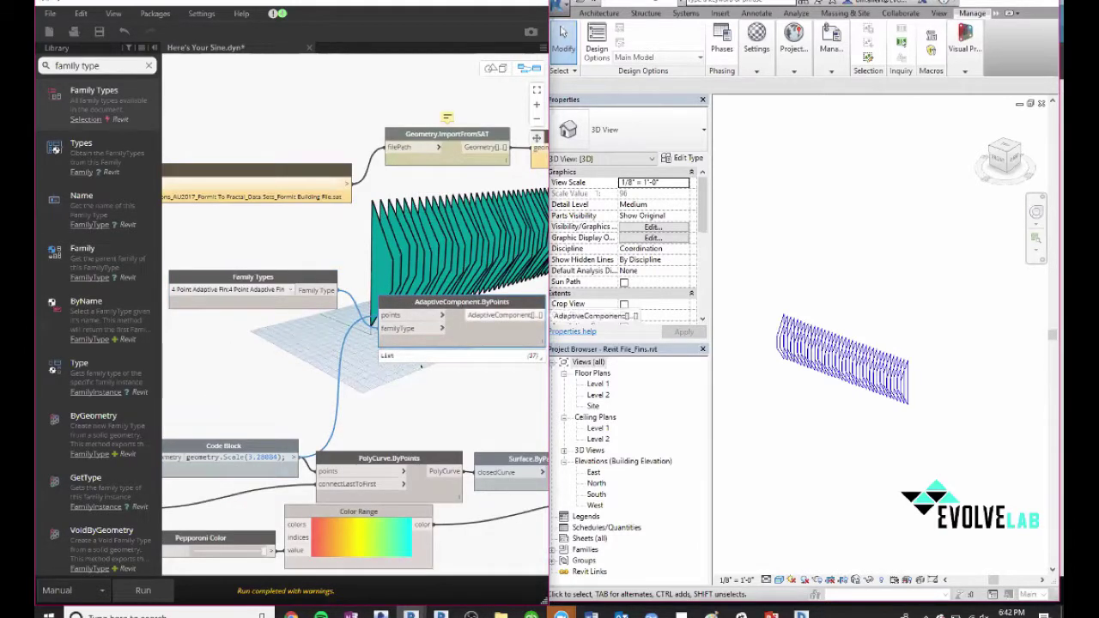
scroll(392, 391, "down", 3)
scroll(310, 375, "up", 2)
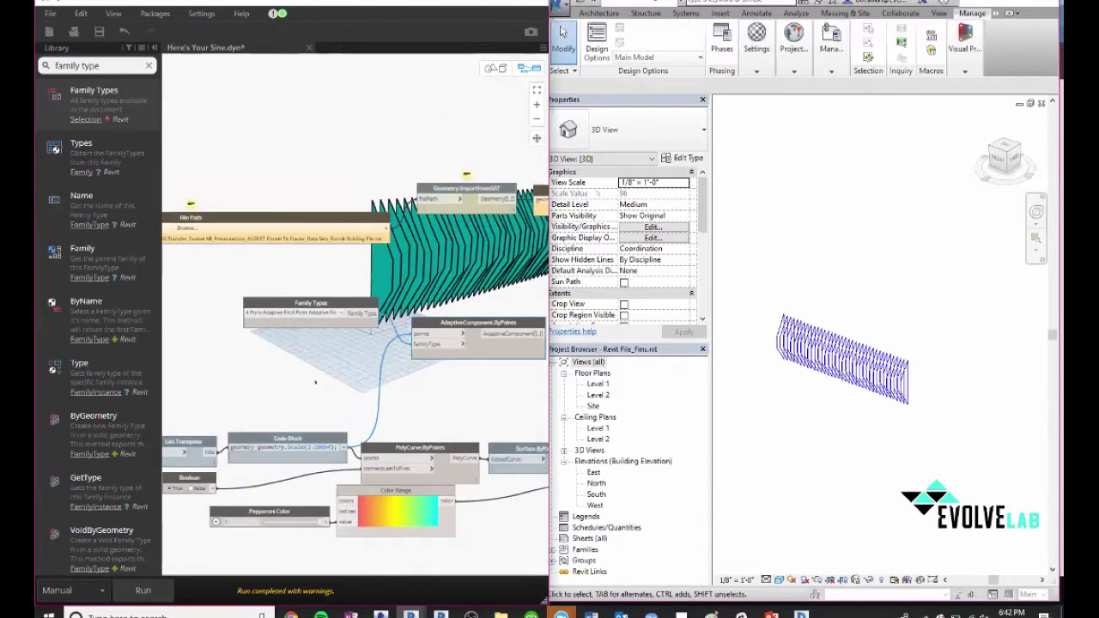
Examine the List.Create node and the translated points that feed its four items in the graph.
scroll(324, 393, "down", 5)
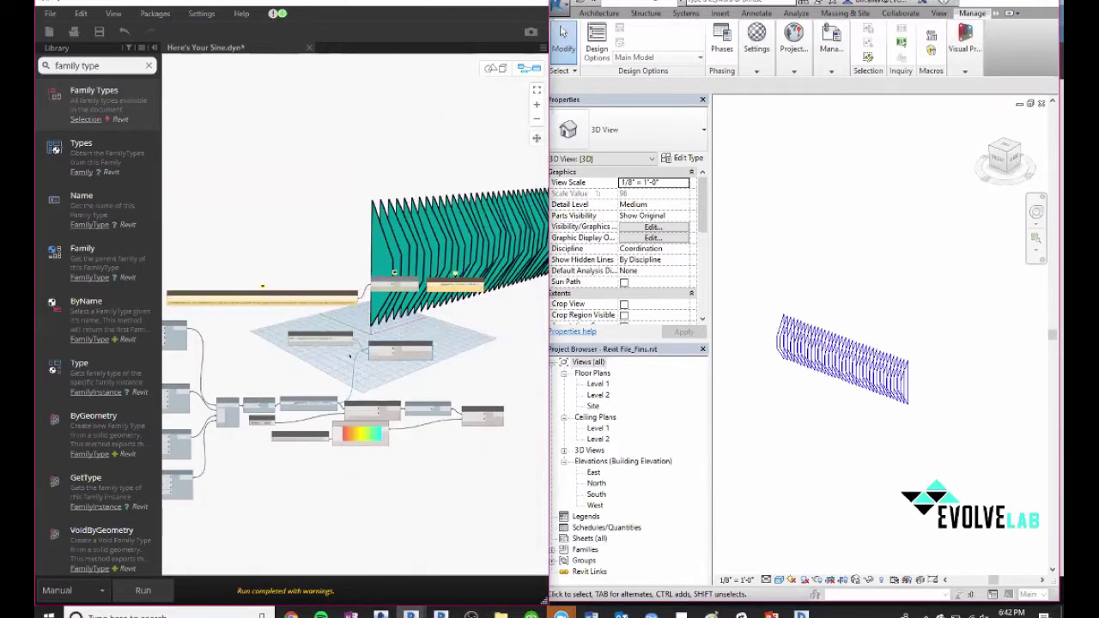
scroll(402, 261, "up", 6)
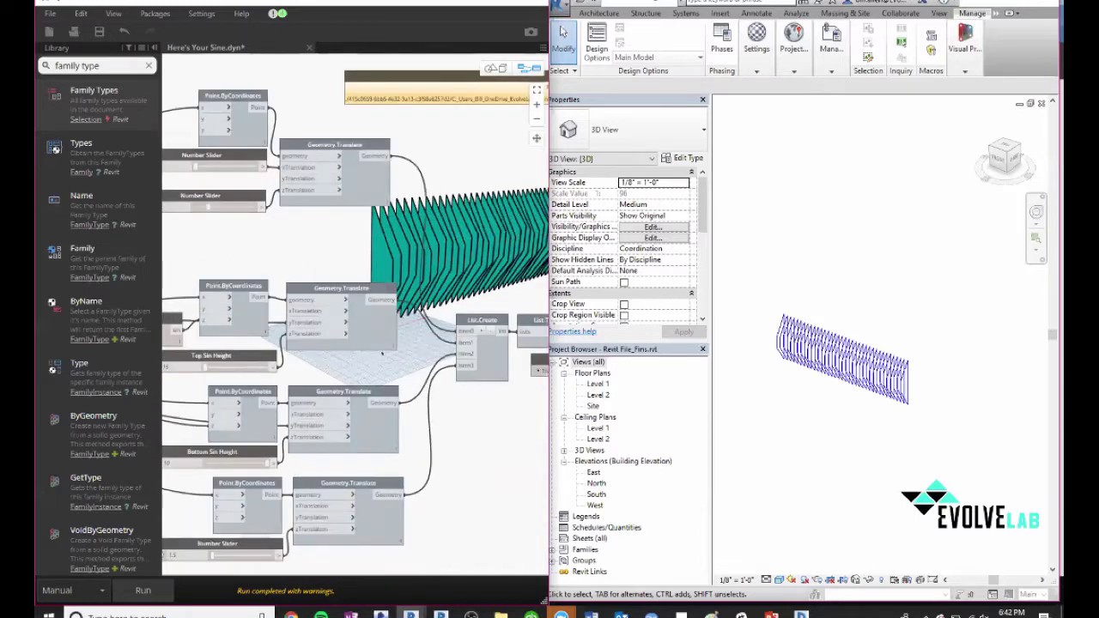
left_click(439, 311)
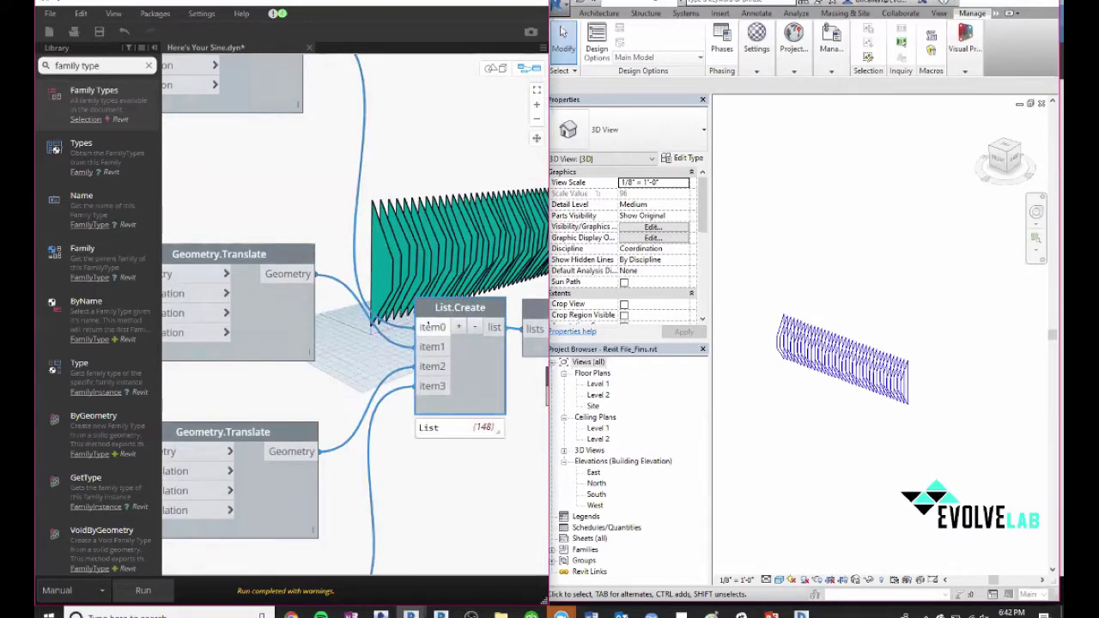
scroll(354, 197, "down", 3)
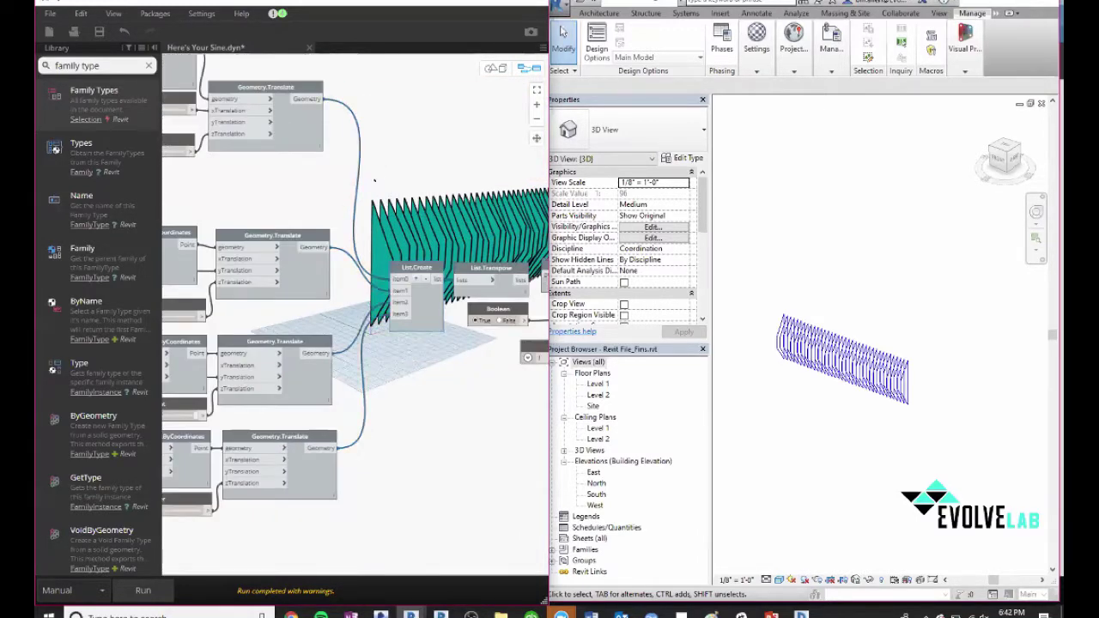
scroll(381, 177, "down", 4)
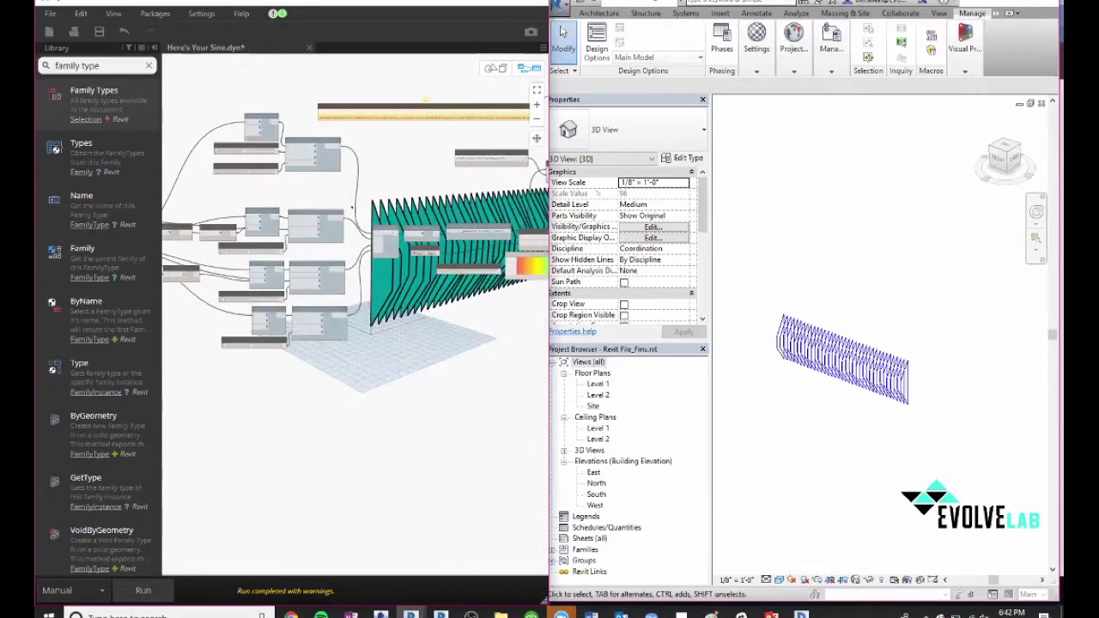
Turn on the geometry preview of the List.Create node.
scroll(395, 225, "up", 5)
left_click(391, 237)
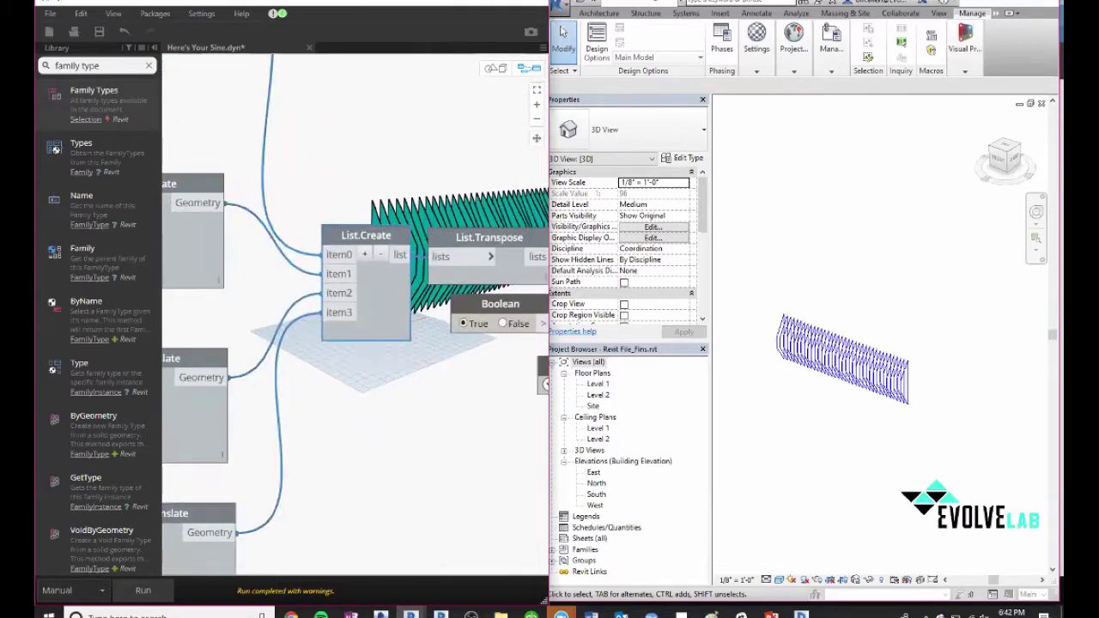
right_click(370, 235)
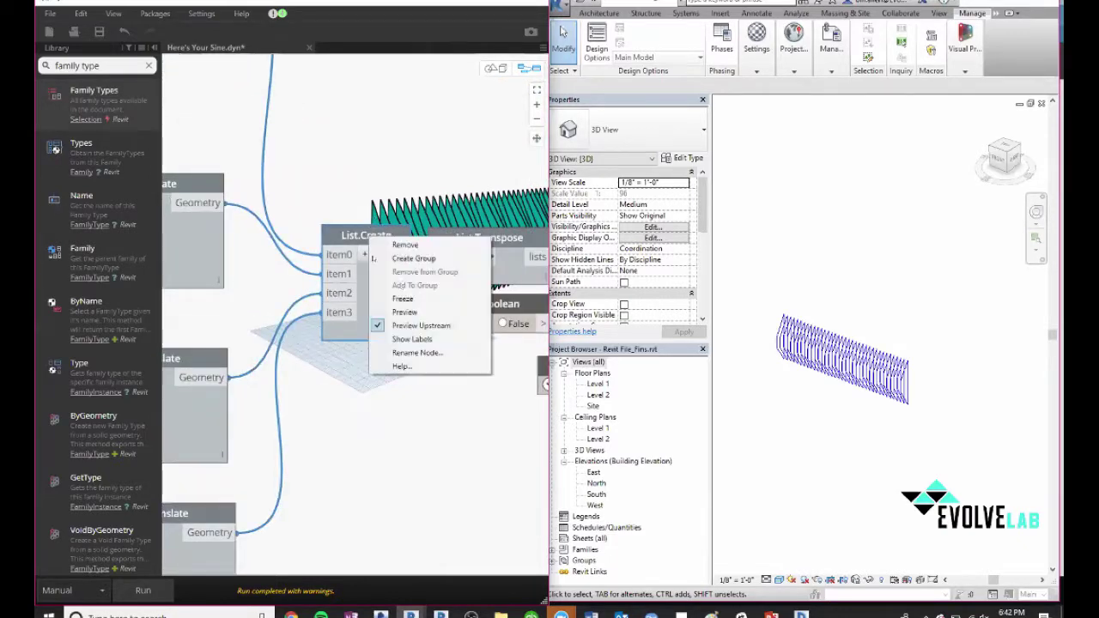
left_click(405, 312)
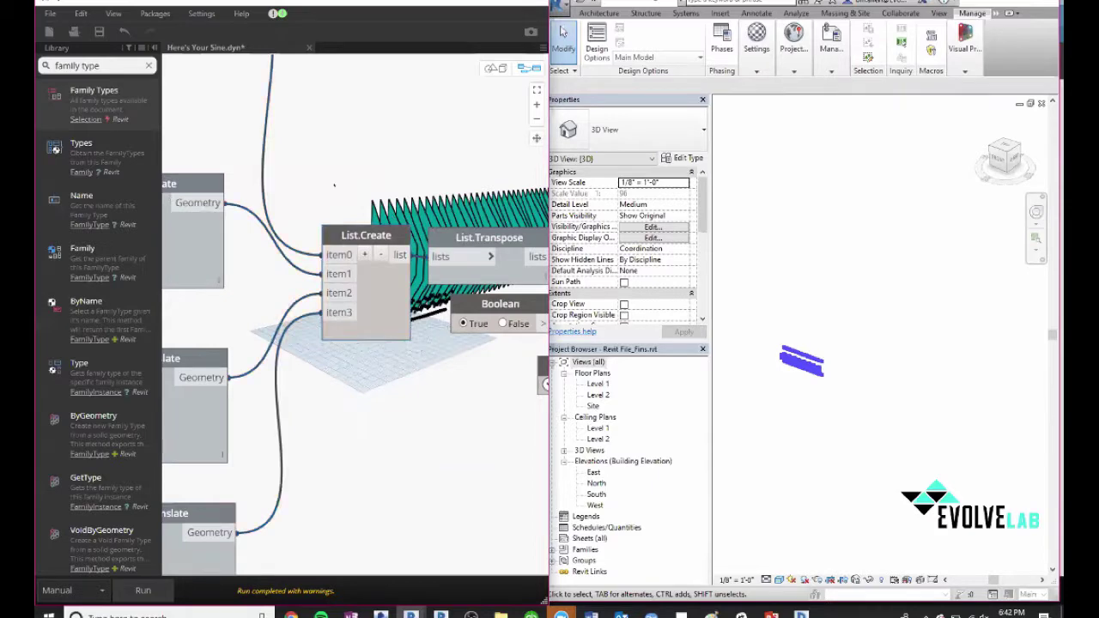
Turn the List.Create node's geometry preview back off.
scroll(352, 199, "down", 5)
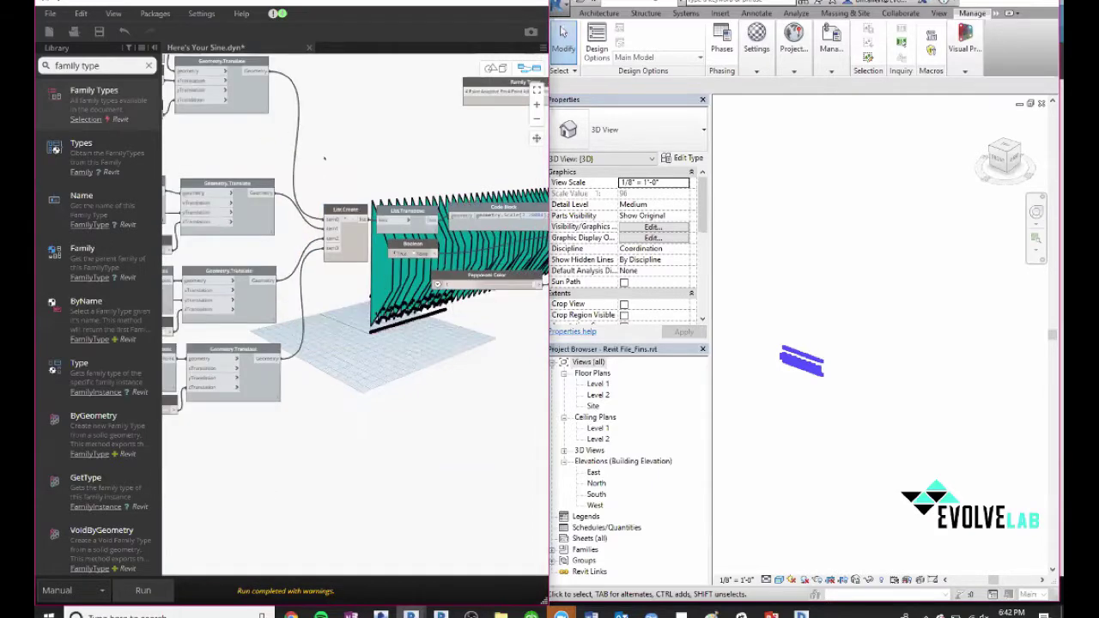
right_click(345, 197)
left_click(381, 272)
right_click(385, 196)
left_click(423, 181)
Turn on the geometry preview of the Code Block that scales the points by 3.28084.
scroll(423, 182, "up", 4)
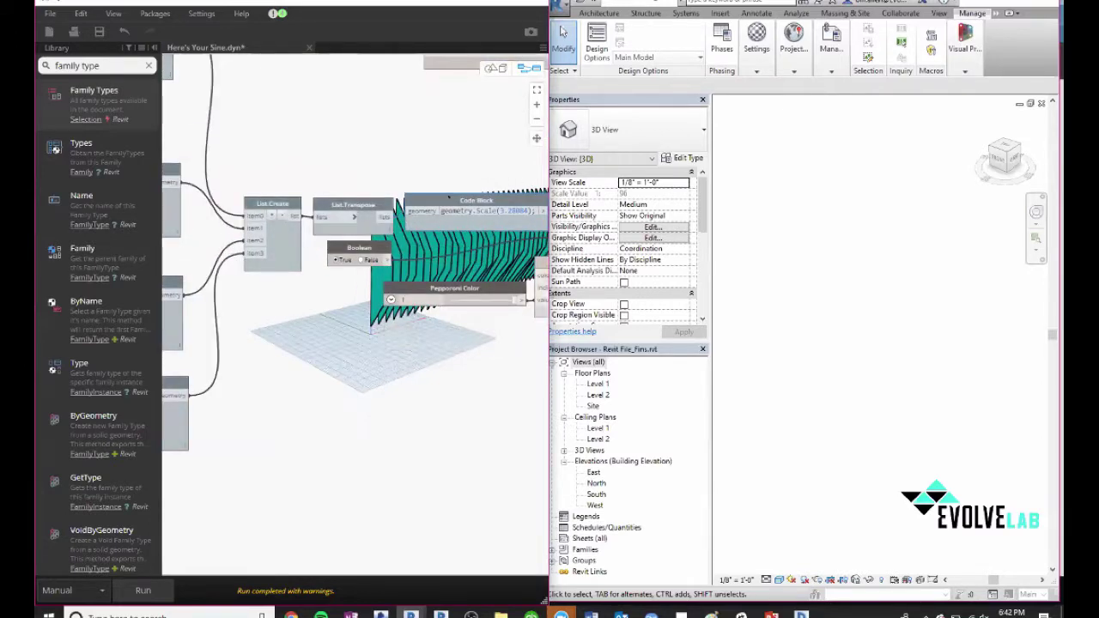
right_click(468, 199)
left_click(496, 283)
scroll(369, 197, "down", 5)
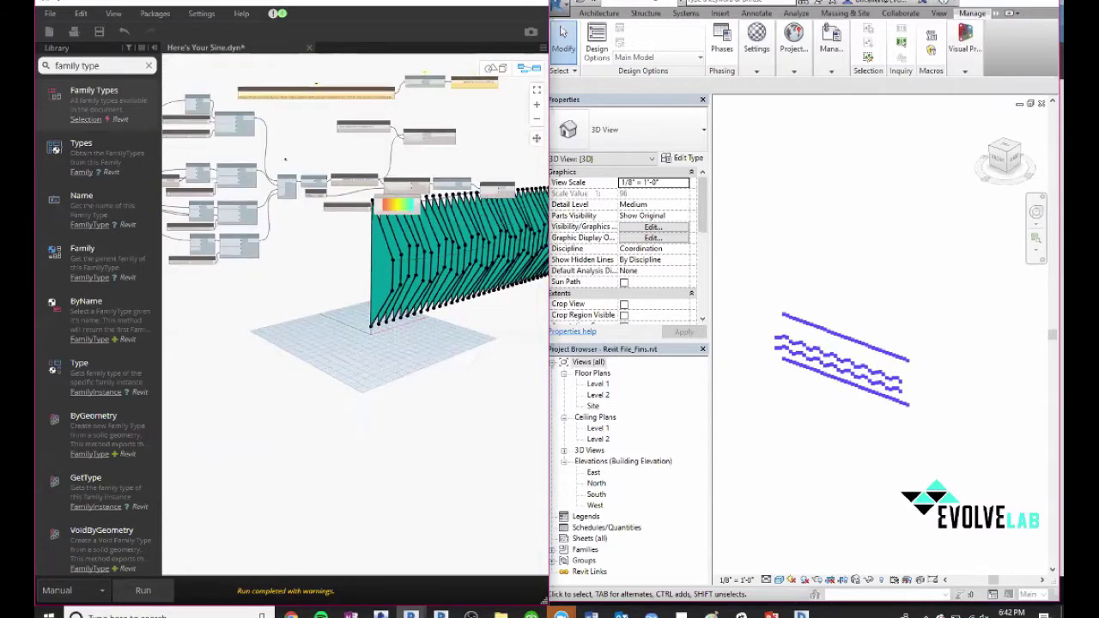
Check the AdaptiveComponent.ByPoints node and its 4 Point Adaptive Fin family type, and run the graph.
scroll(361, 229, "up", 5)
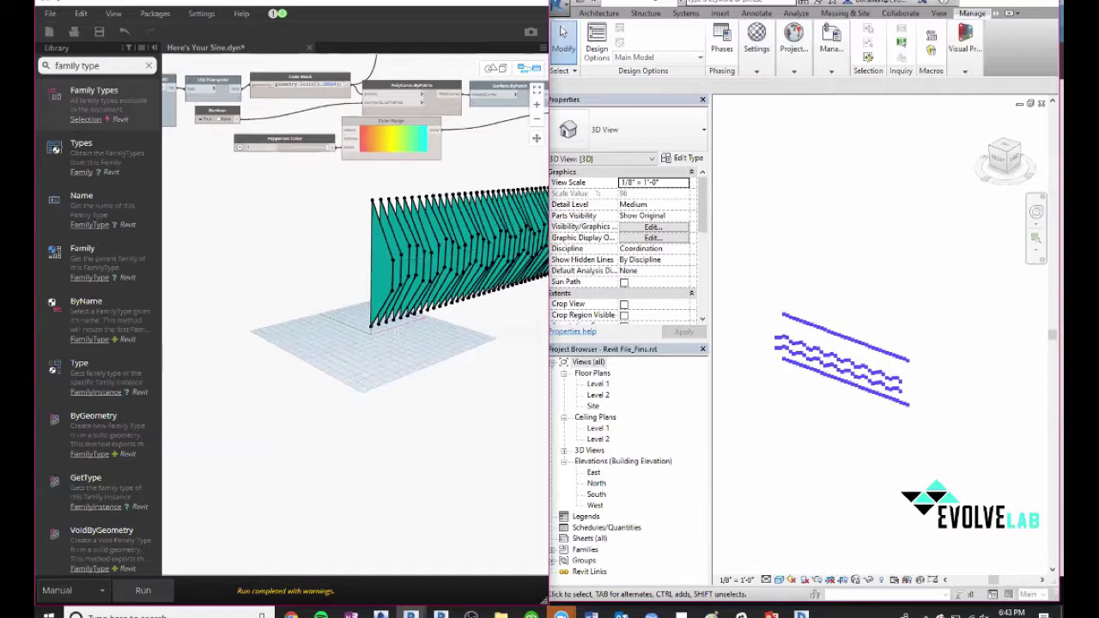
scroll(276, 228, "down", 2)
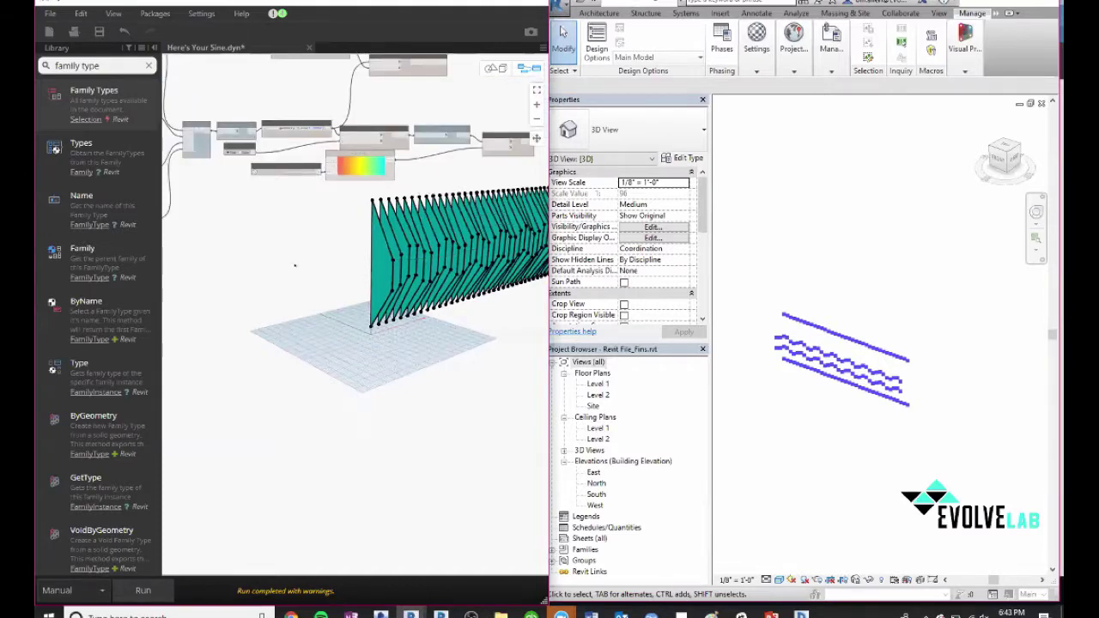
scroll(296, 264, "up", 5)
scroll(369, 197, "up", 1)
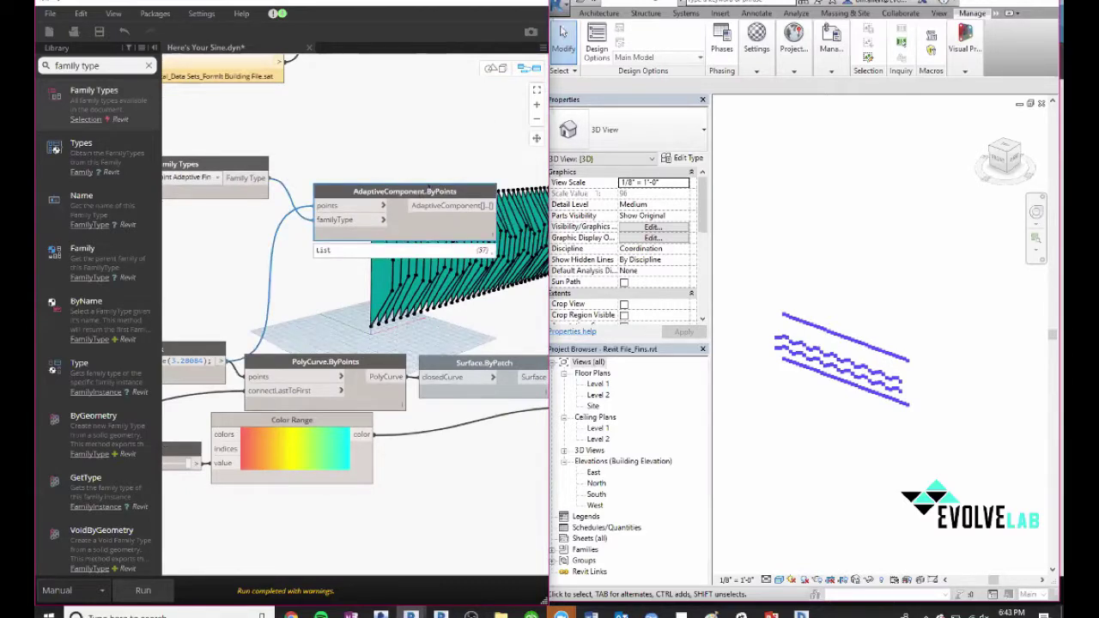
scroll(401, 165, "up", 3)
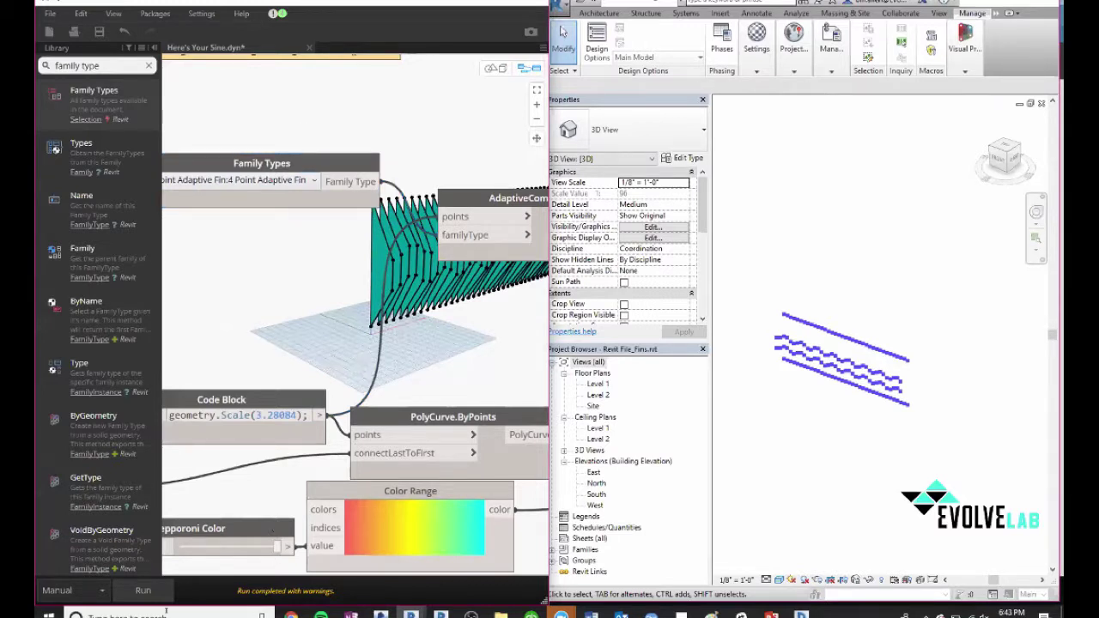
left_click(145, 587)
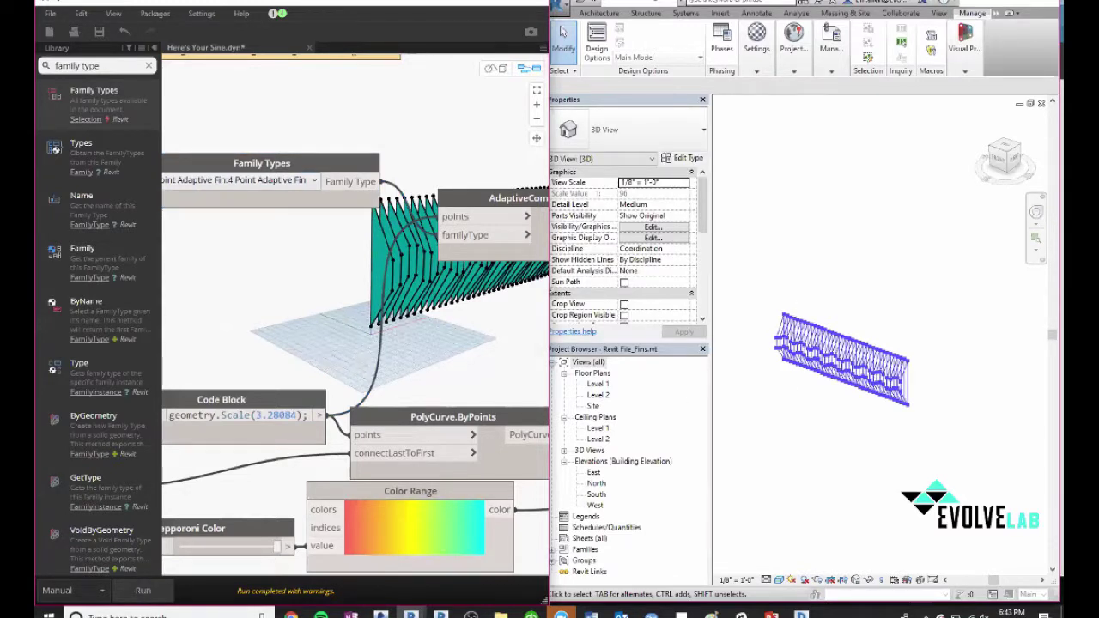
Select the end fin of the row in the Revit 3D view and inspect its adaptive points up close.
scroll(344, 181, "down", 5)
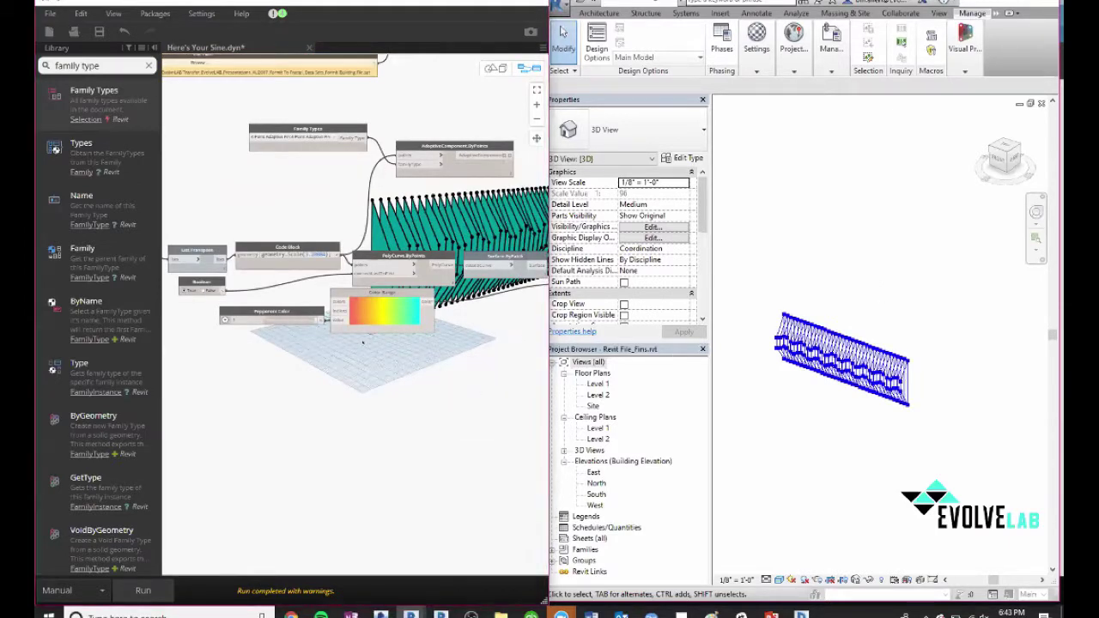
scroll(421, 120, "up", 3)
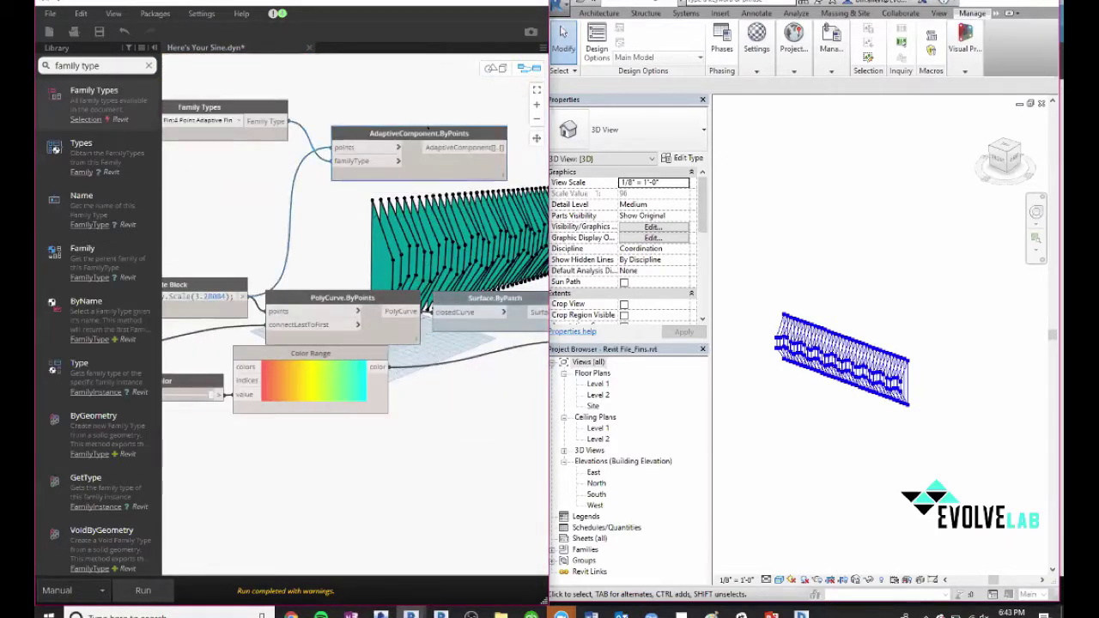
left_click_drag(916, 408, 818, 297)
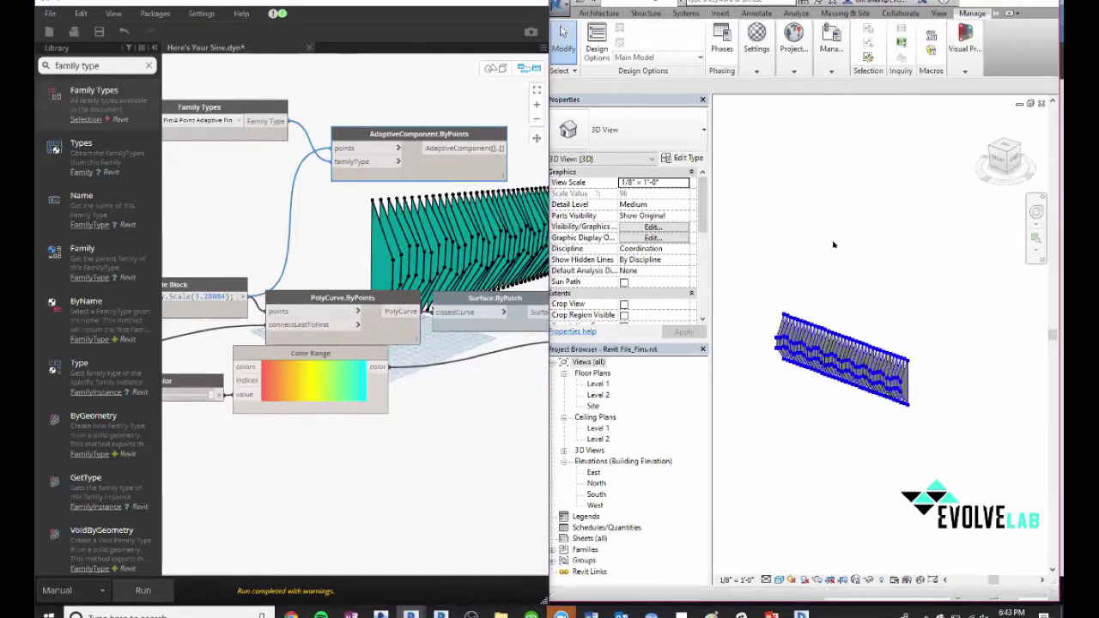
left_click(903, 382)
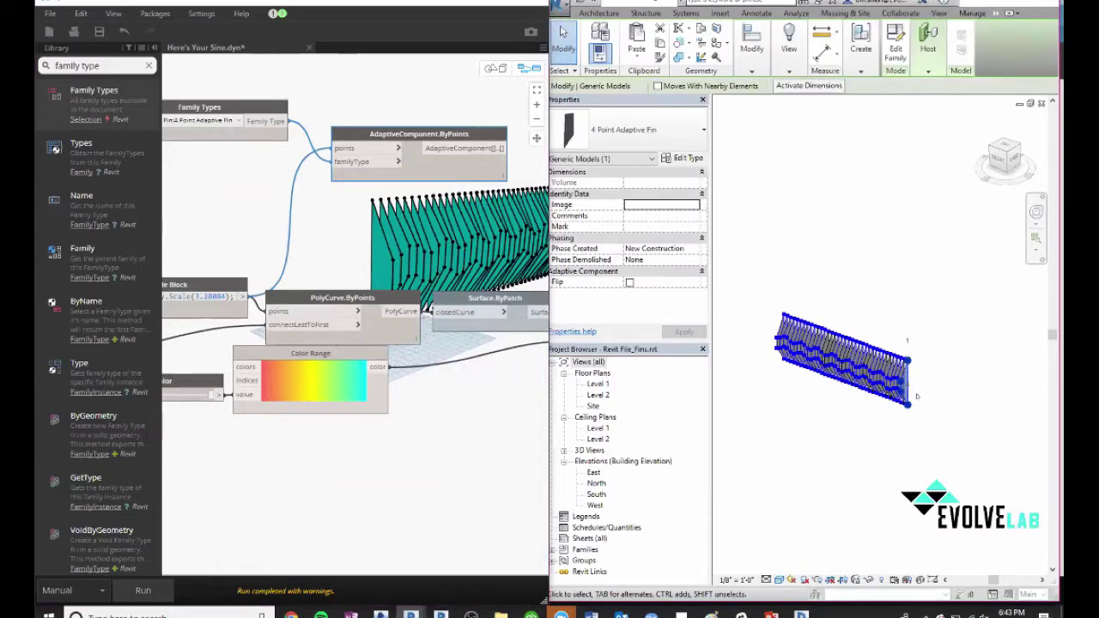
scroll(917, 395, "up", 5)
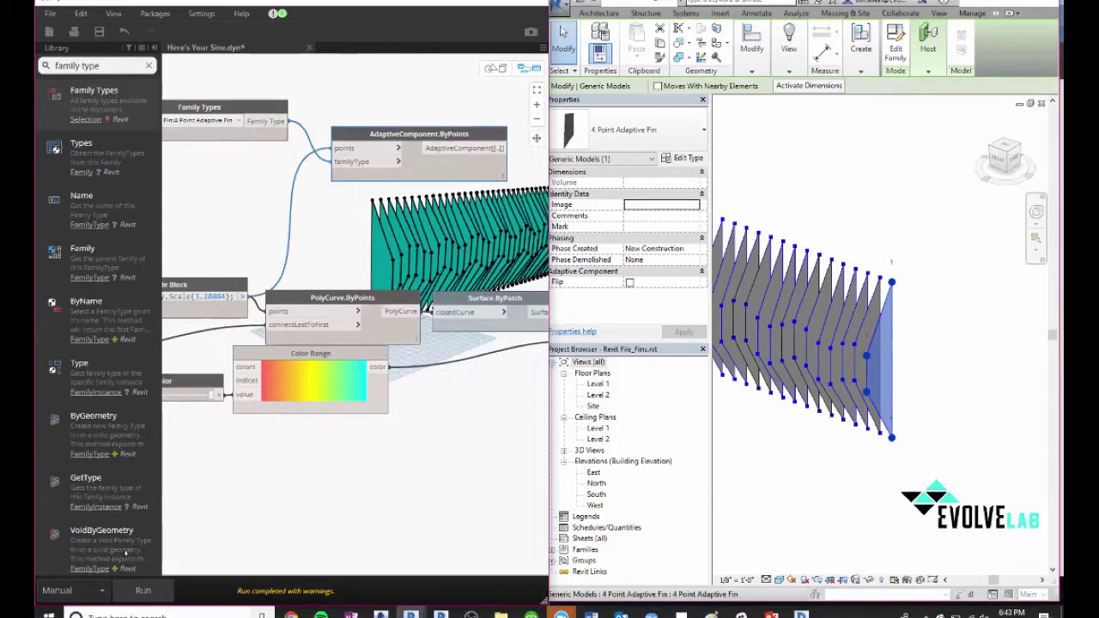
Window-select the whole row of fins in the Revit 3D view and delete it.
mouse_move(385, 135)
left_mouse_down()
mouse_move(378, 108)
mouse_move(383, 124)
left_mouse_up()
left_click(936, 270)
scroll(937, 271, "down", 5)
left_click_drag(953, 319, 808, 199)
key("Delete")
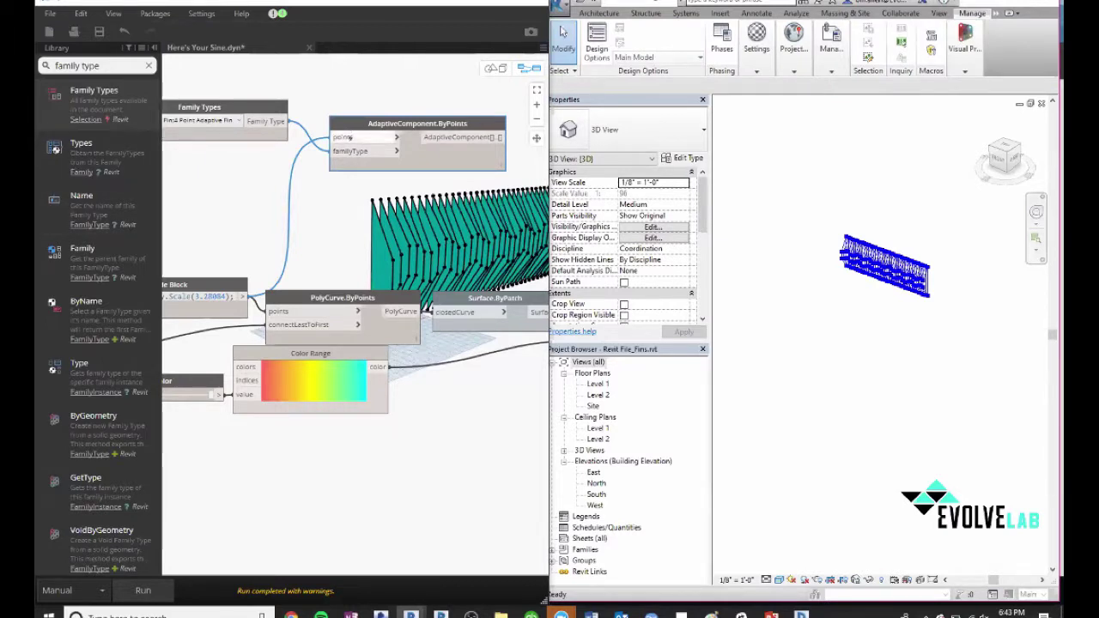
Disconnect the points and familyType inputs of AdaptiveComponent.ByPoints and move the node clear of the other nodes.
left_click(345, 137)
left_click(273, 204)
left_click_drag(364, 125, 407, 105)
left_click(375, 133)
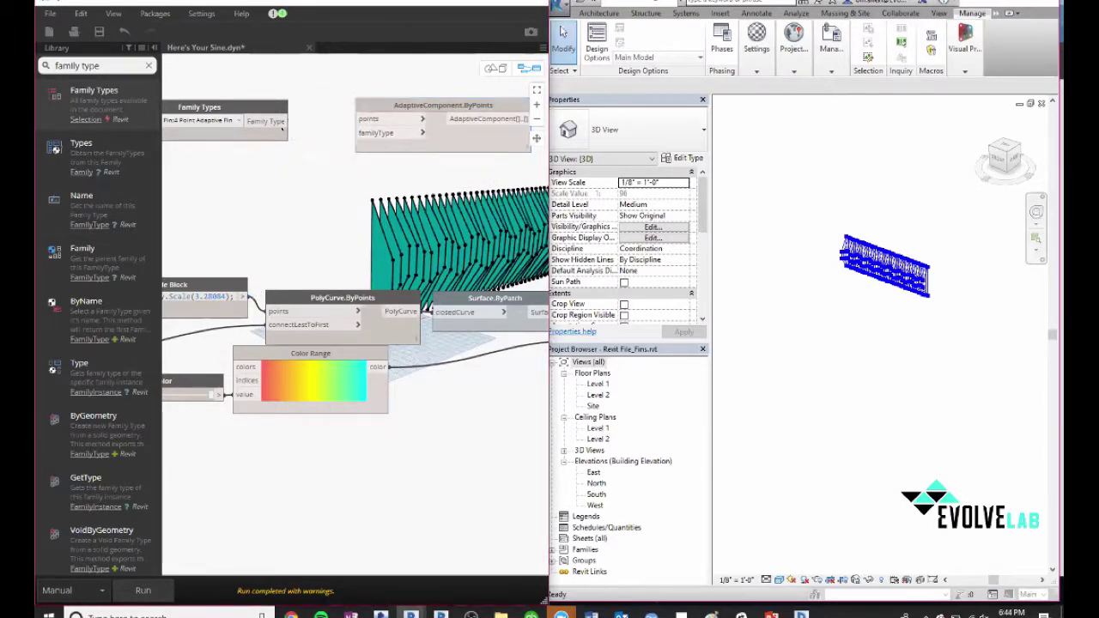
Connect Family Types to familyType and the scaling Code Block's output to points on AdaptiveComponent.ByPoints.
left_click(365, 133)
scroll(314, 243, "down", 2)
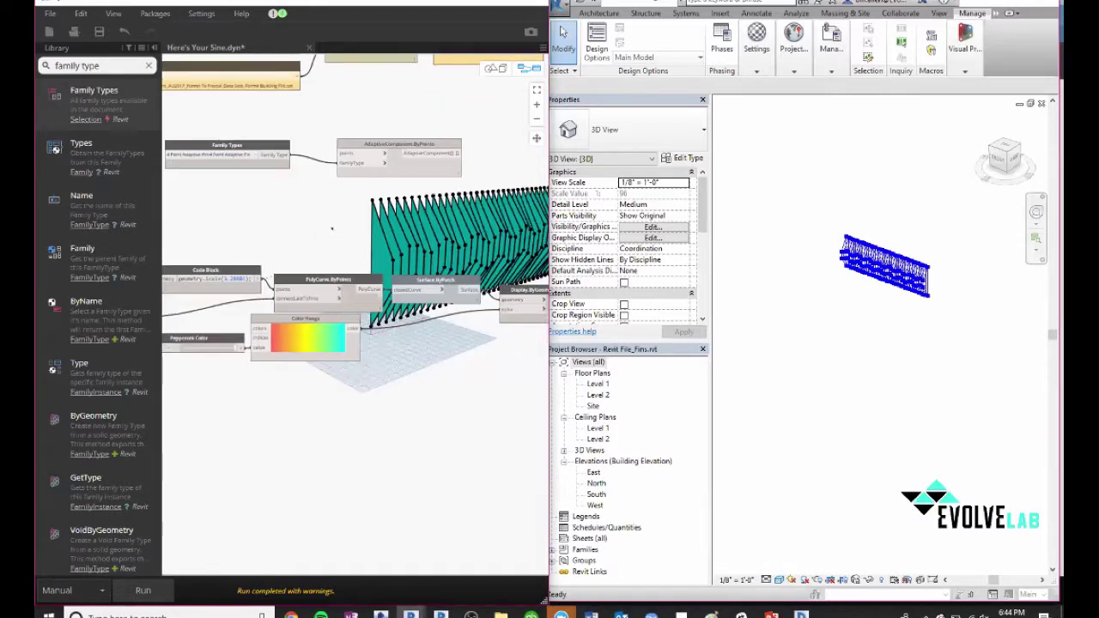
scroll(314, 243, "down", 2)
scroll(232, 257, "up", 3)
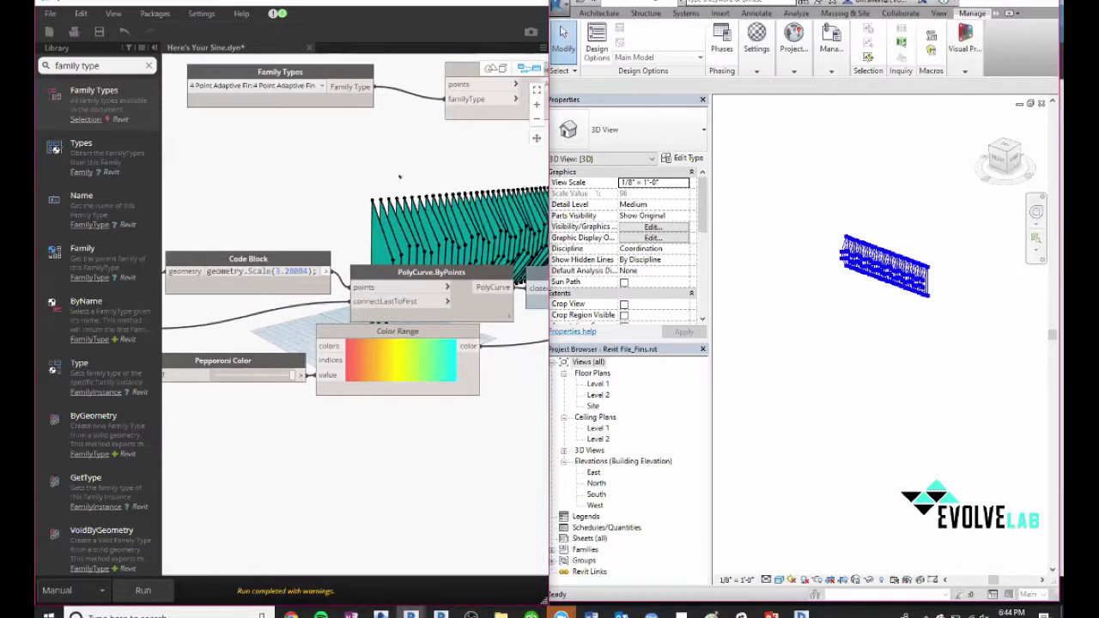
left_click(460, 85)
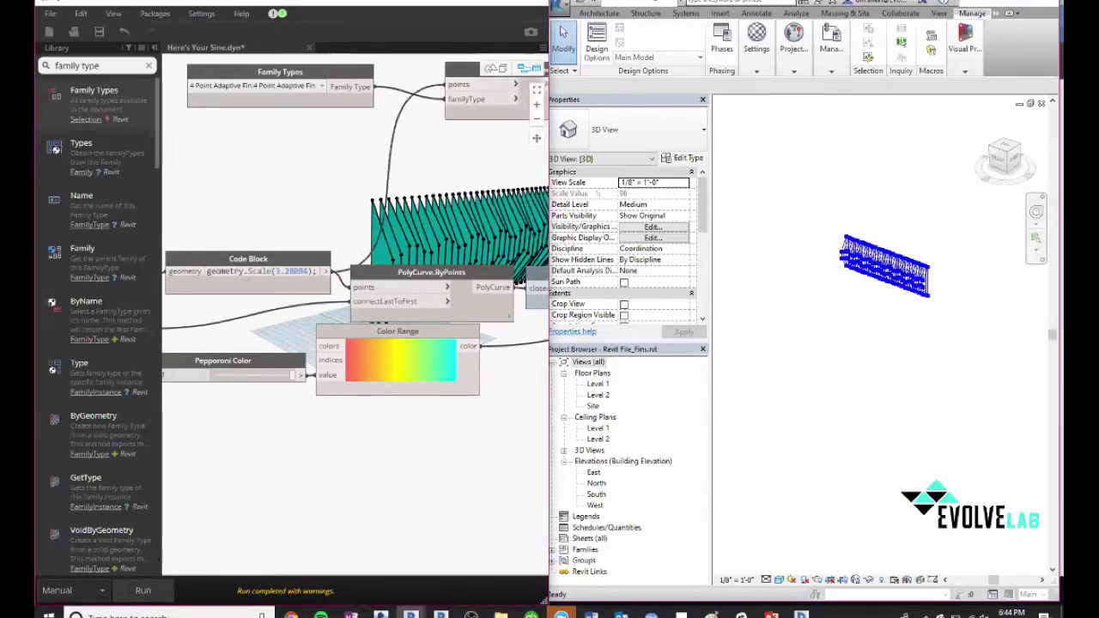
Run the rewired graph to generate the fins in Revit and select the end fin for a close check.
left_click(146, 591)
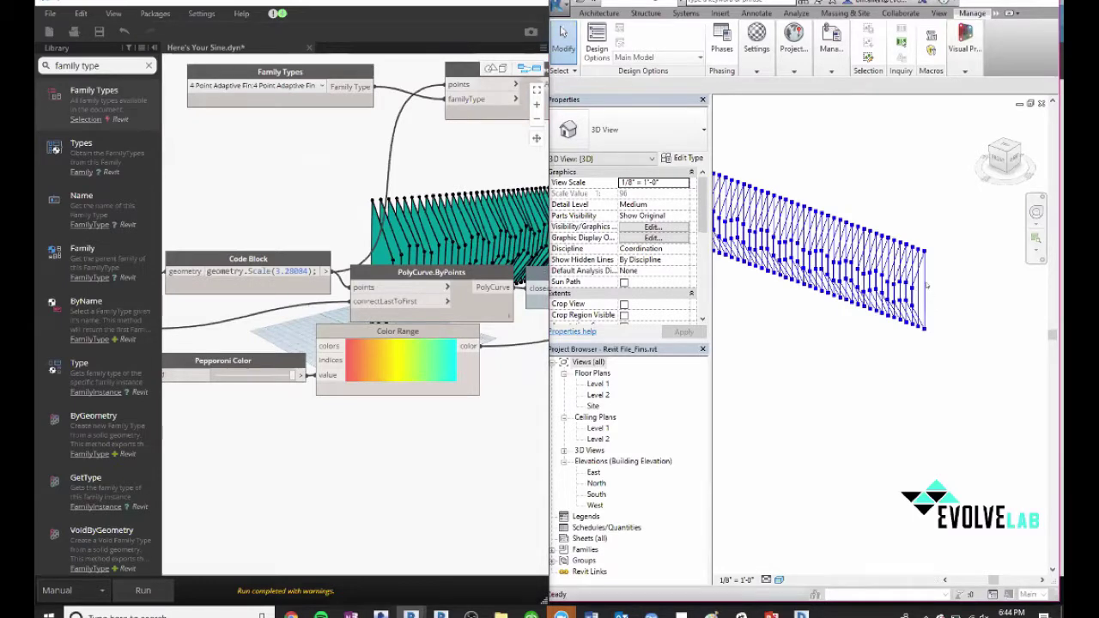
left_click(915, 268)
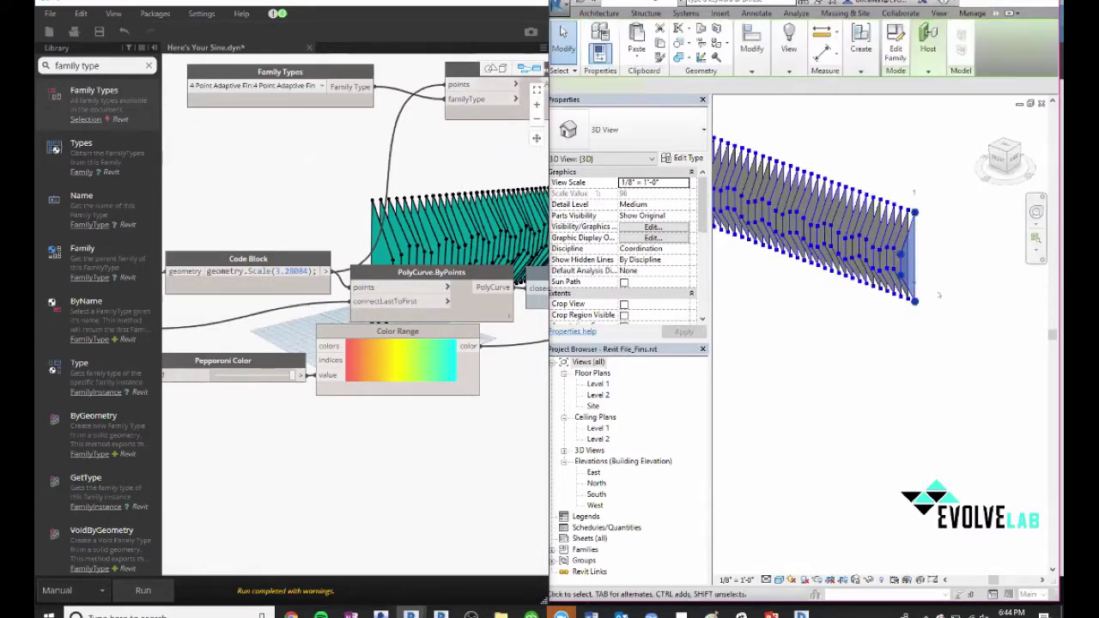
scroll(893, 228, "up", 3)
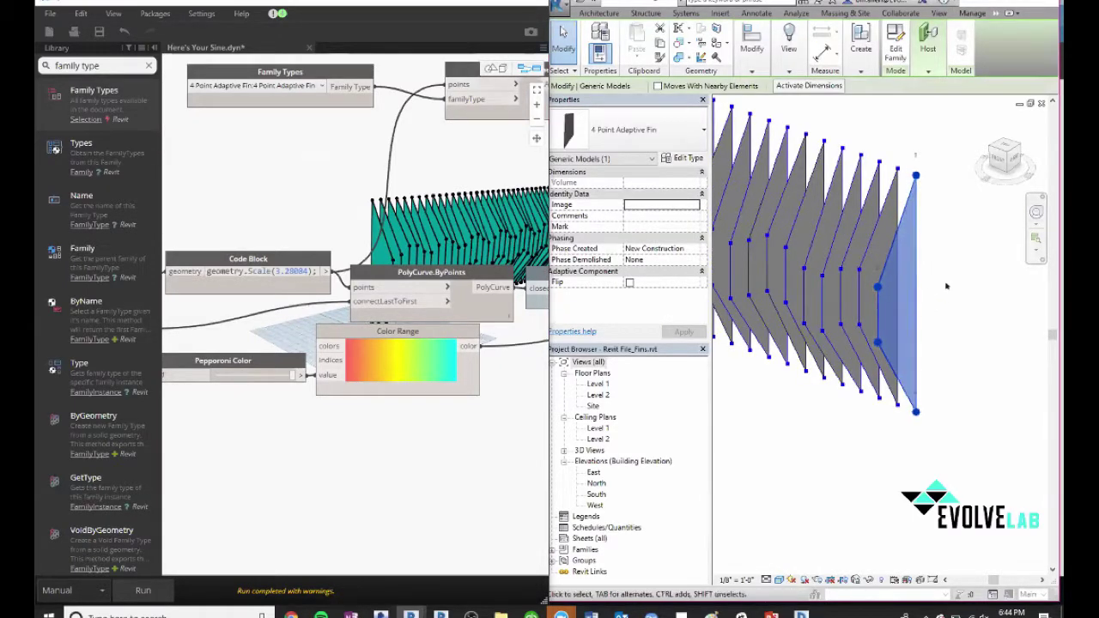
Window-select the whole row of generated fins in the Revit 3D view to check them as one set.
scroll(939, 276, "down", 4)
left_click_drag(964, 344, 730, 175)
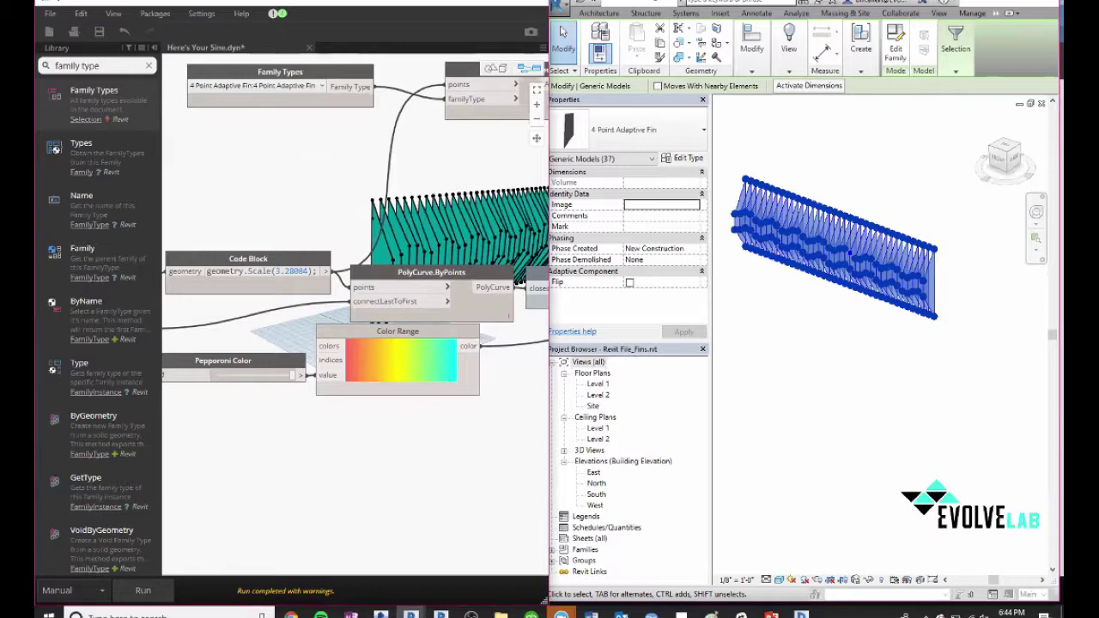
left_click(794, 303)
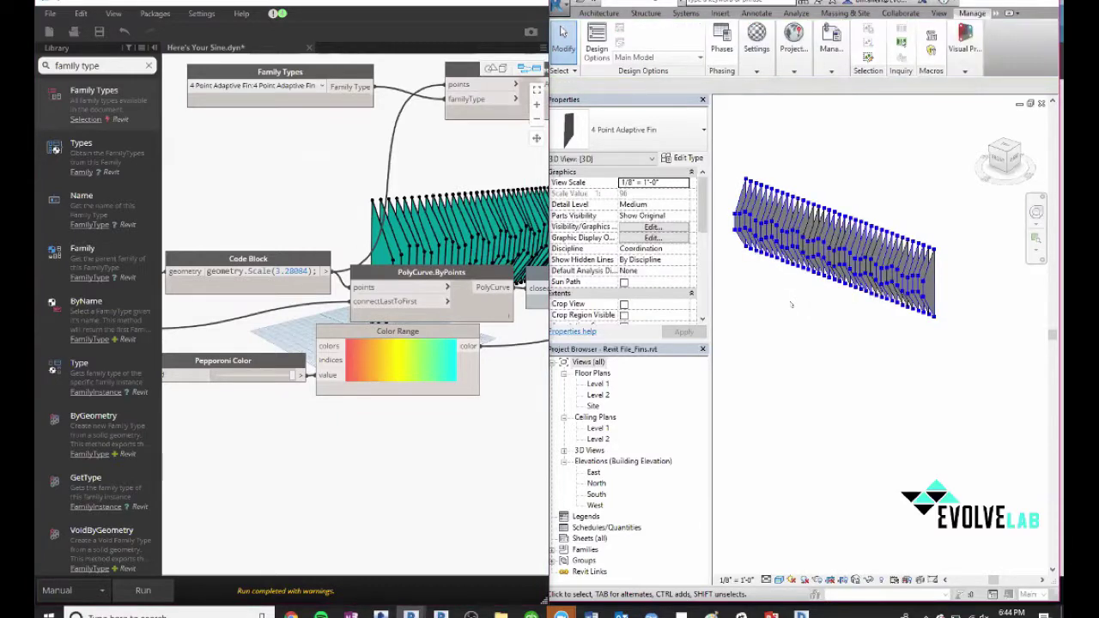
left_click(933, 298)
left_click(909, 394)
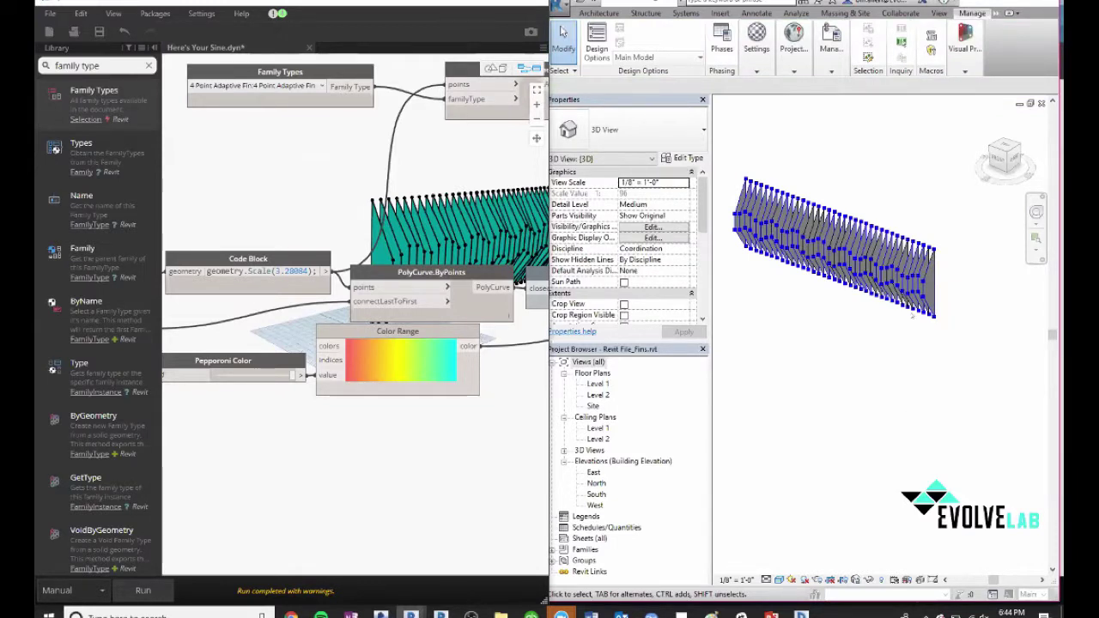
left_click_drag(953, 322, 731, 166)
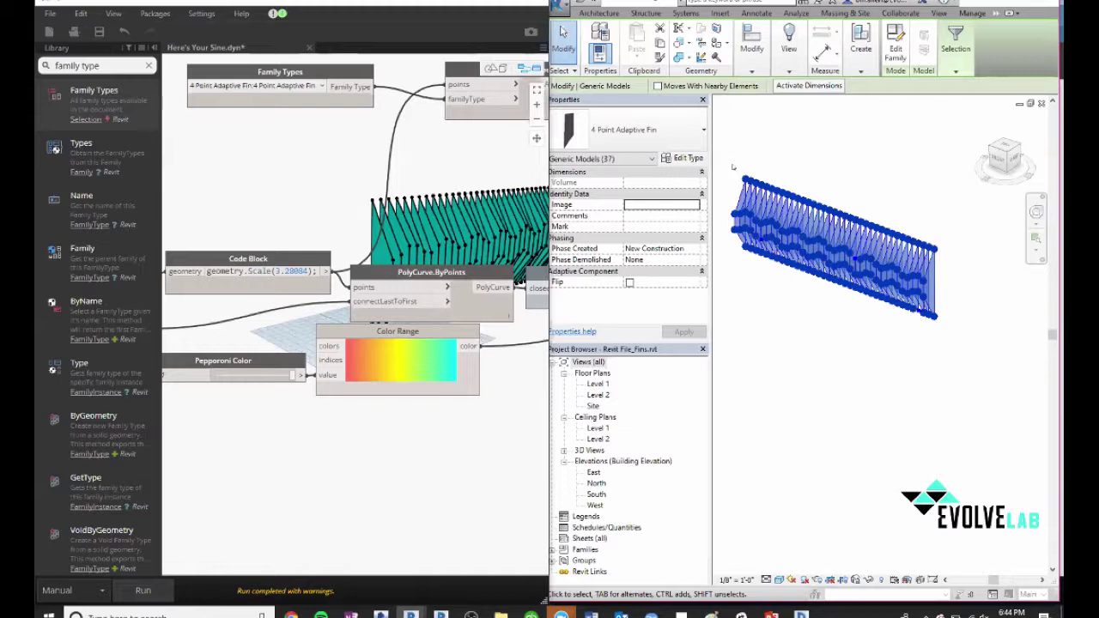
Clear the fin selection and switch to the PowerPoint presentation.
left_click(858, 337)
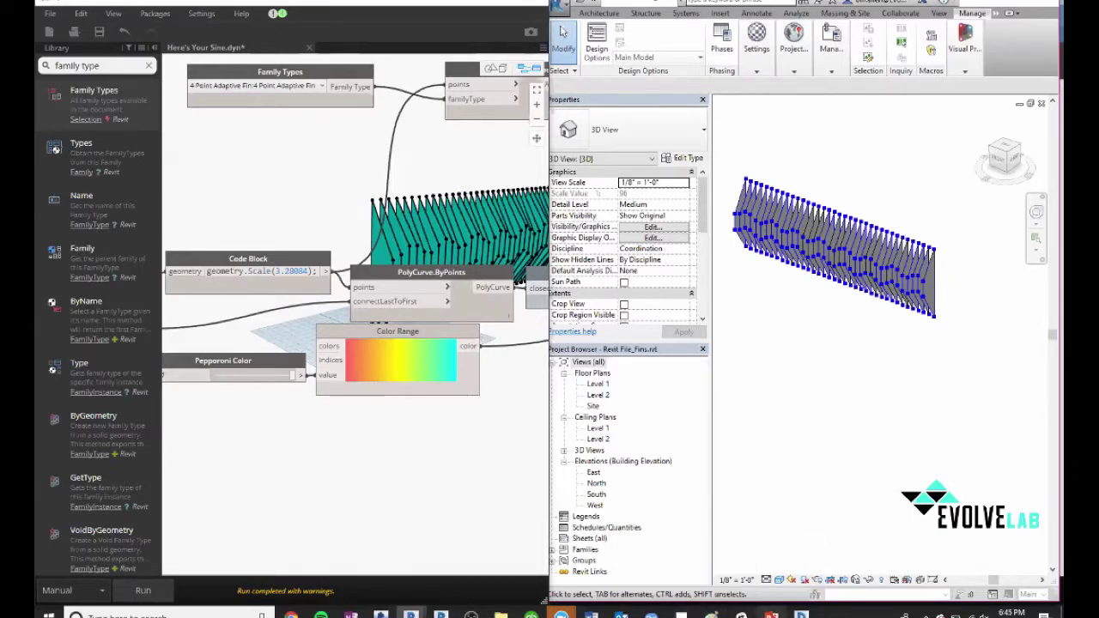
left_click(772, 615)
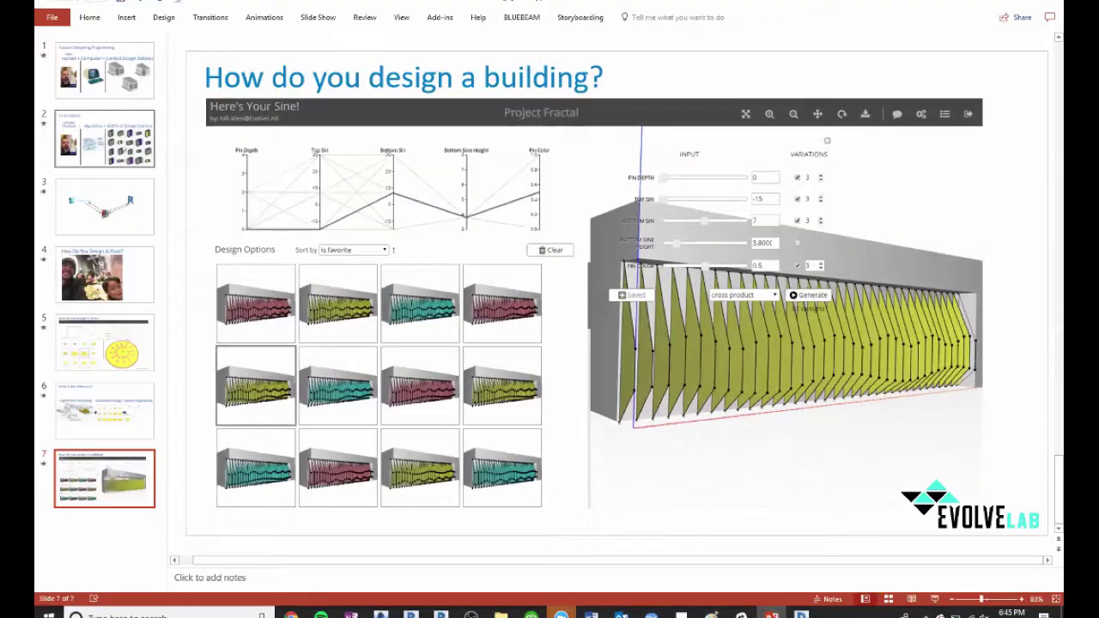
Look through the presentation from slide 2 to the pizza design slide 5.
left_click(104, 137)
left_click(107, 206)
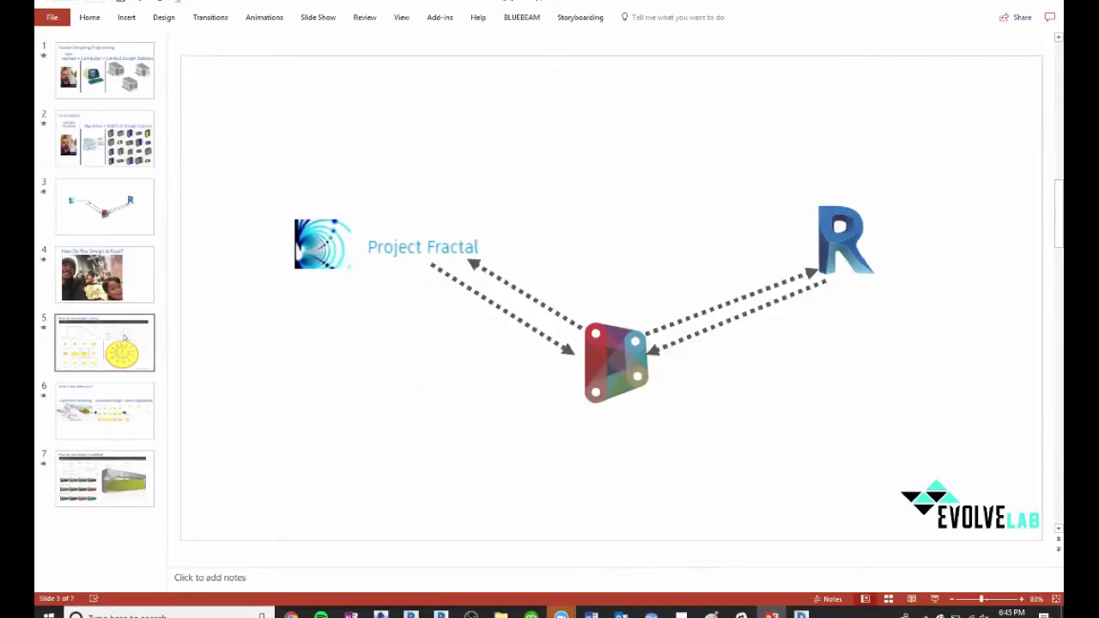
left_click(124, 338)
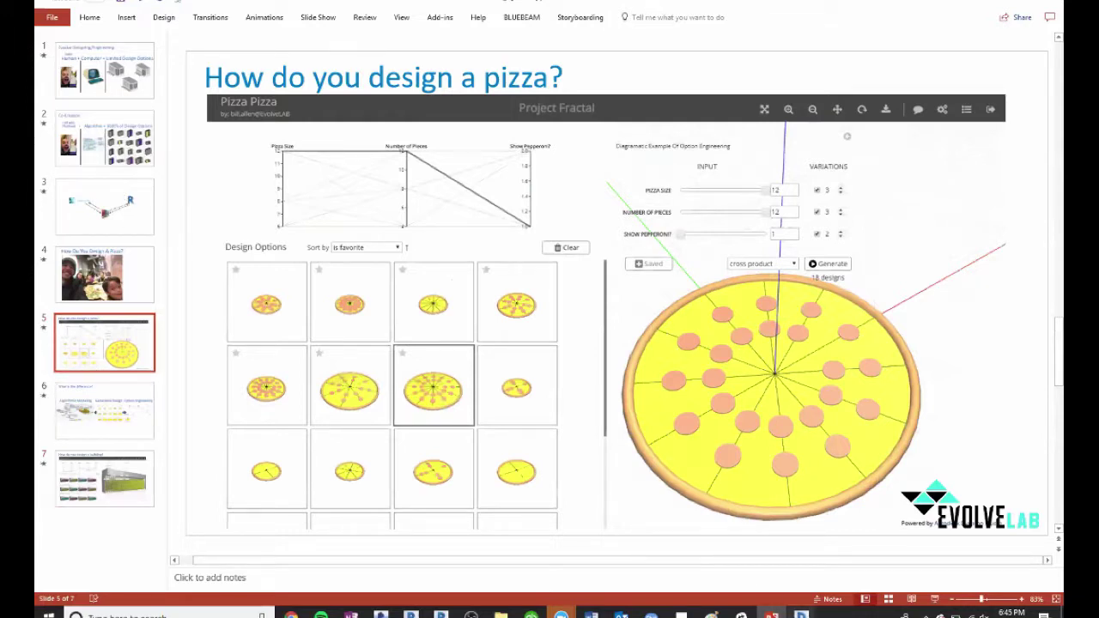
Switch to Dynamo Studio and open the recent box.dyn workspace in place of AU_Sine.dyn.
mouse_move(801, 614)
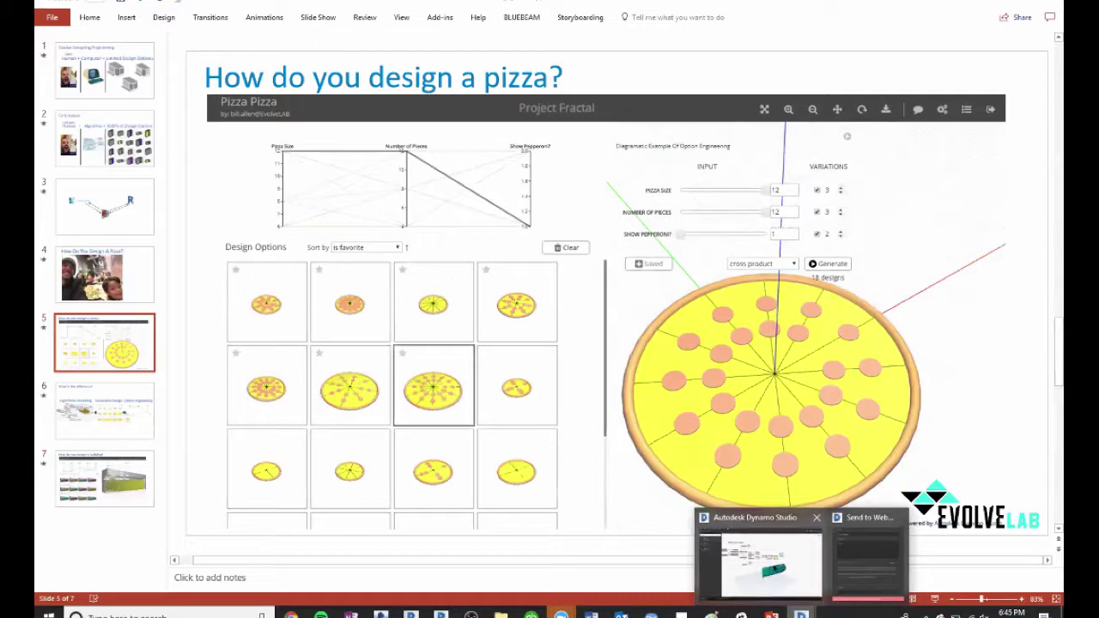
left_click(801, 582)
left_click(713, 69)
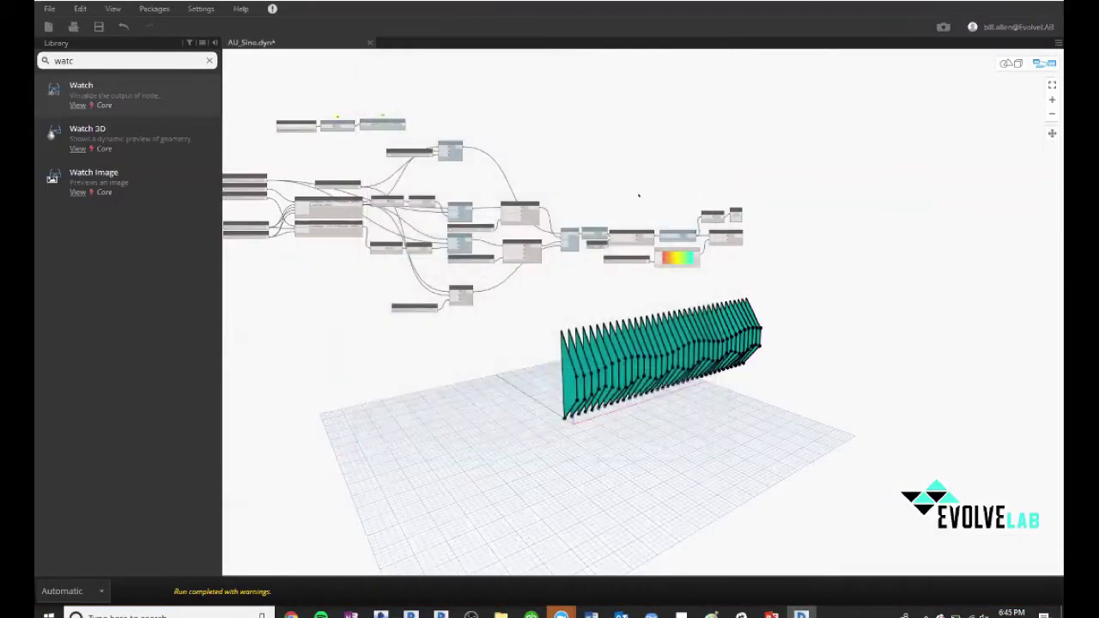
left_click(49, 8)
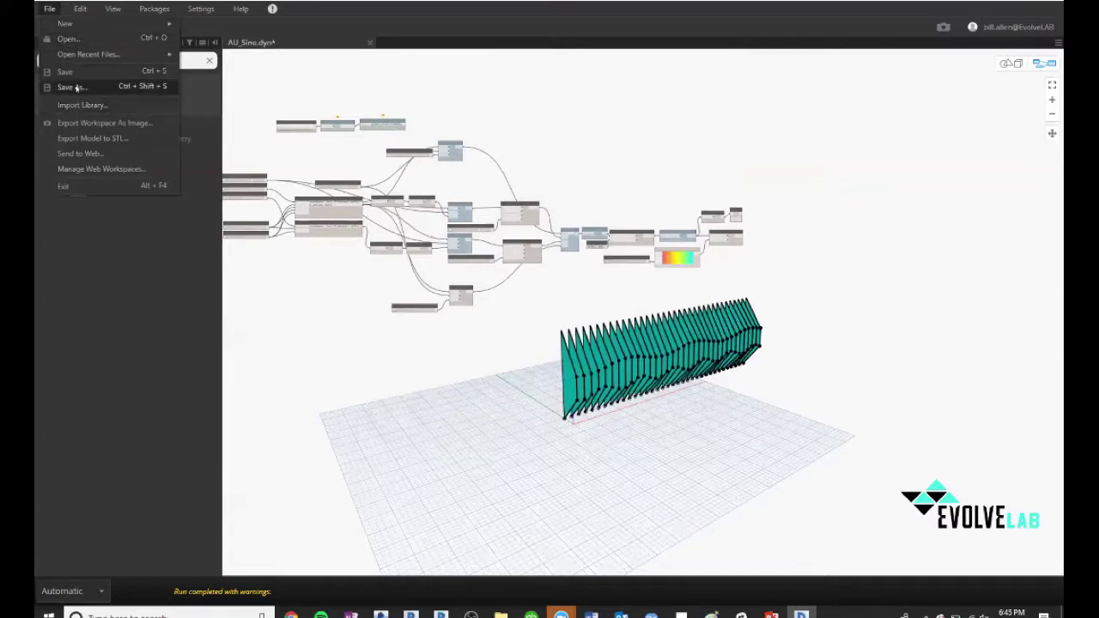
mouse_move(86, 54)
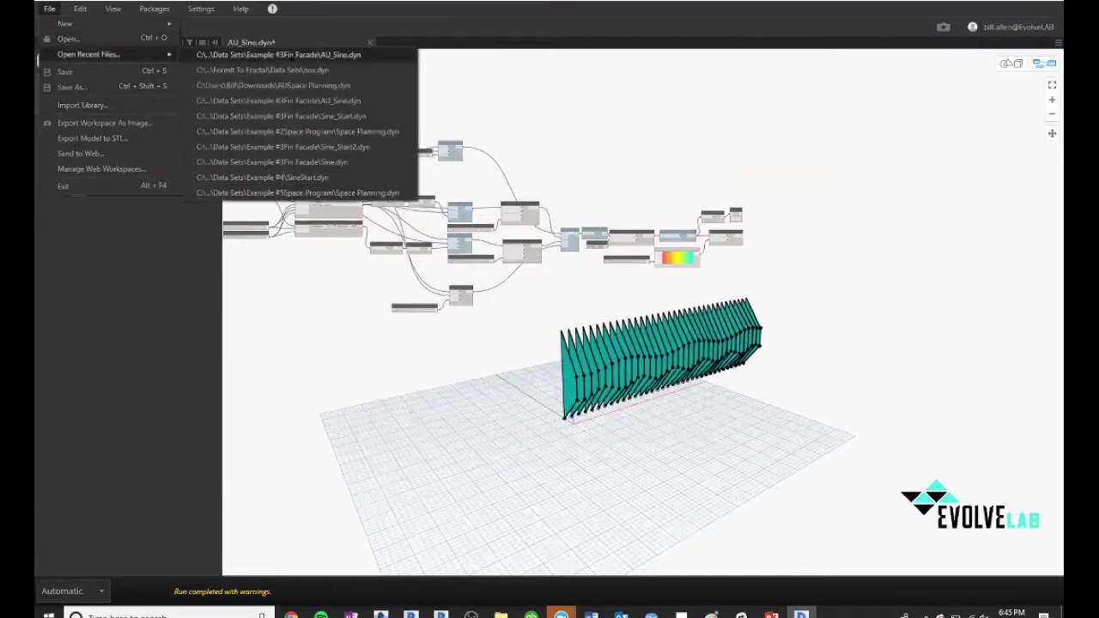
left_click(302, 72)
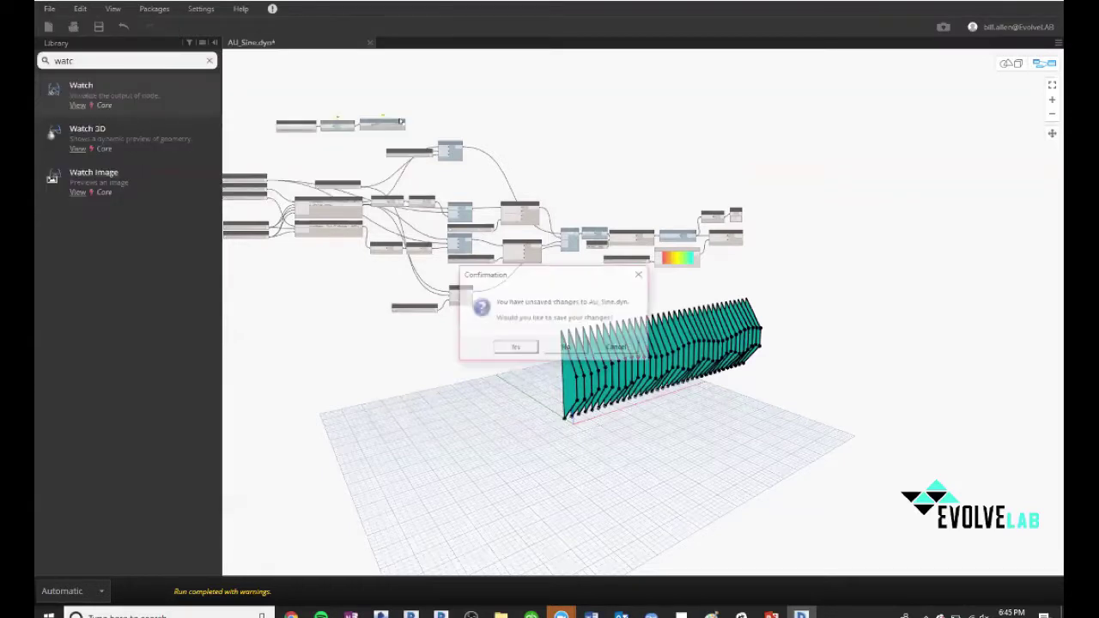
left_click(532, 346)
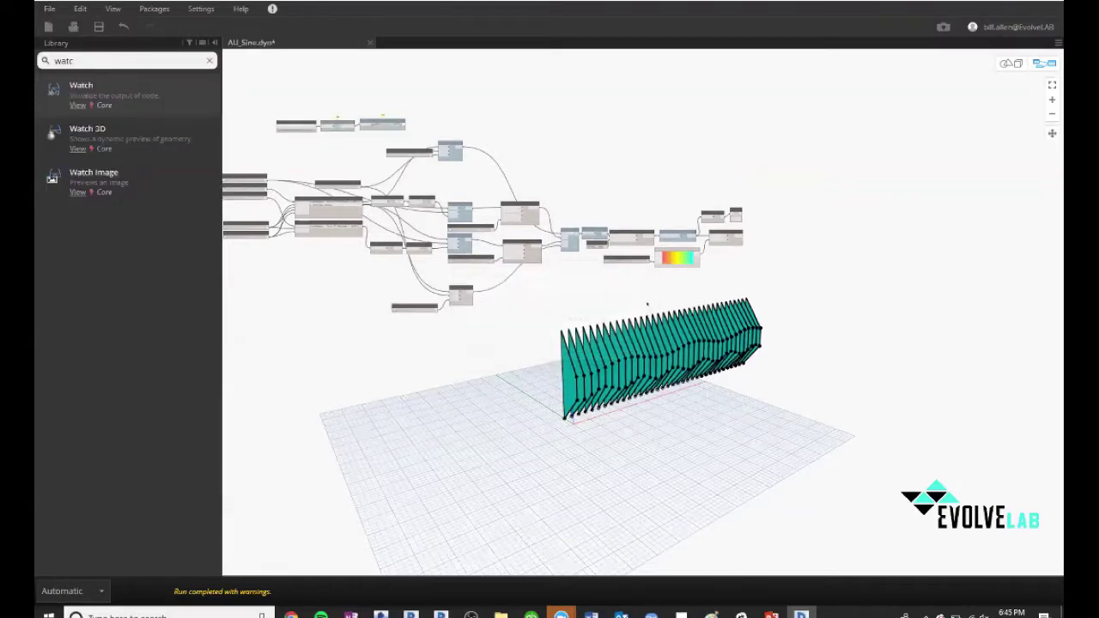
Add a Solid.Area node above Display.ByGeometryColor and connect the Cuboid output to its solid input.
scroll(556, 245, "up", 5)
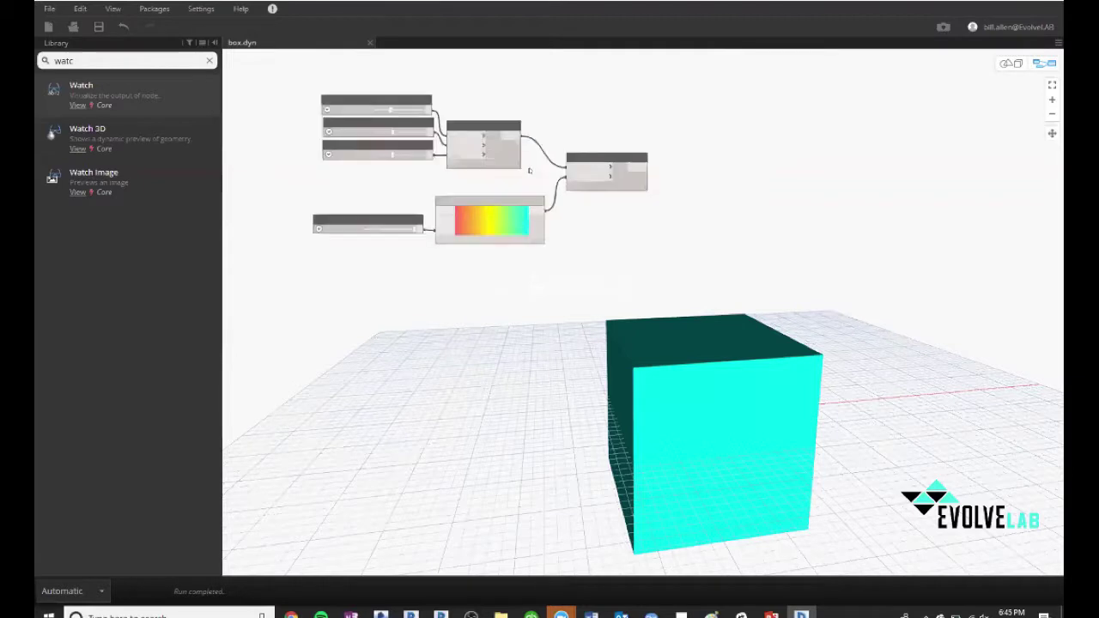
double_click(79, 56)
type("AREA")
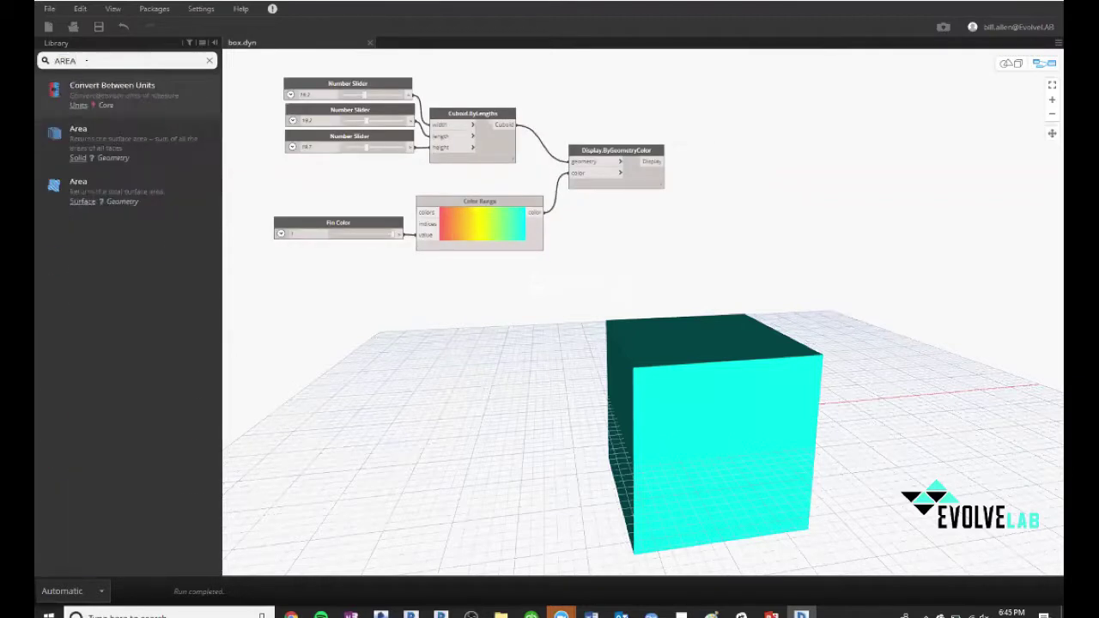
left_click(118, 158)
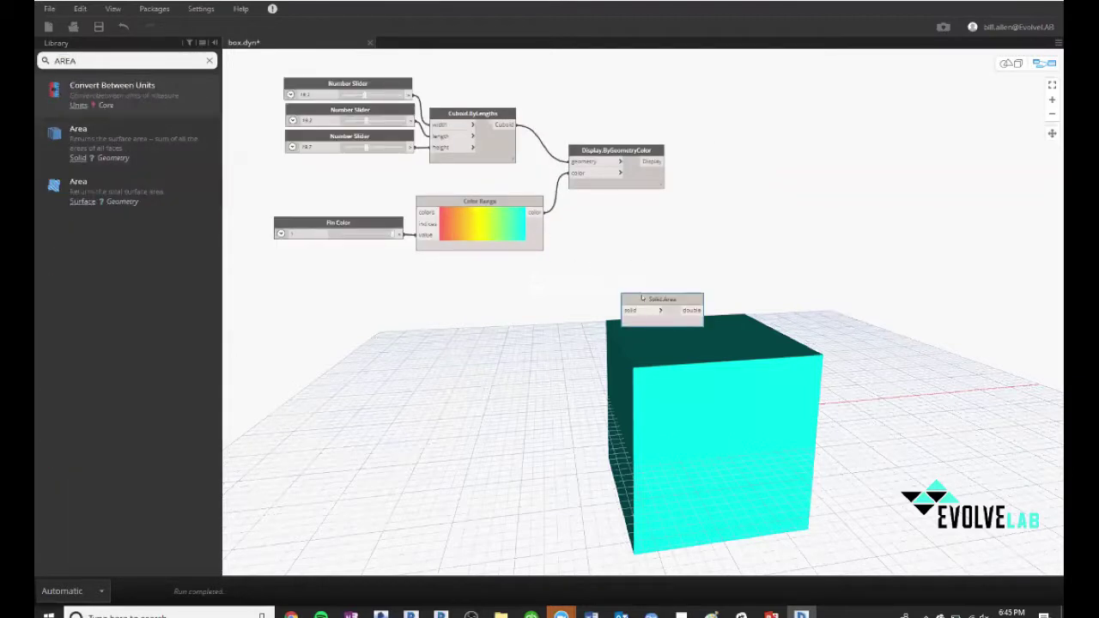
left_click_drag(642, 295, 588, 89)
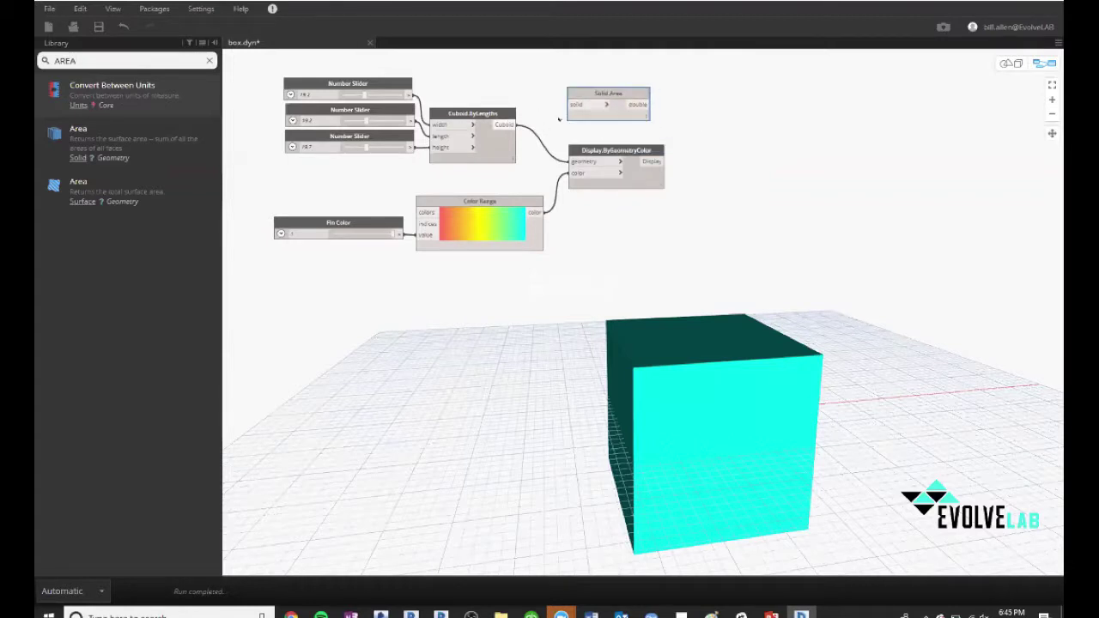
left_click_drag(505, 125, 575, 104)
Add a Watch node beside Solid.Area and connect the double output to it.
double_click(108, 60)
type("WATE")
key("BackSpace")
type("C")
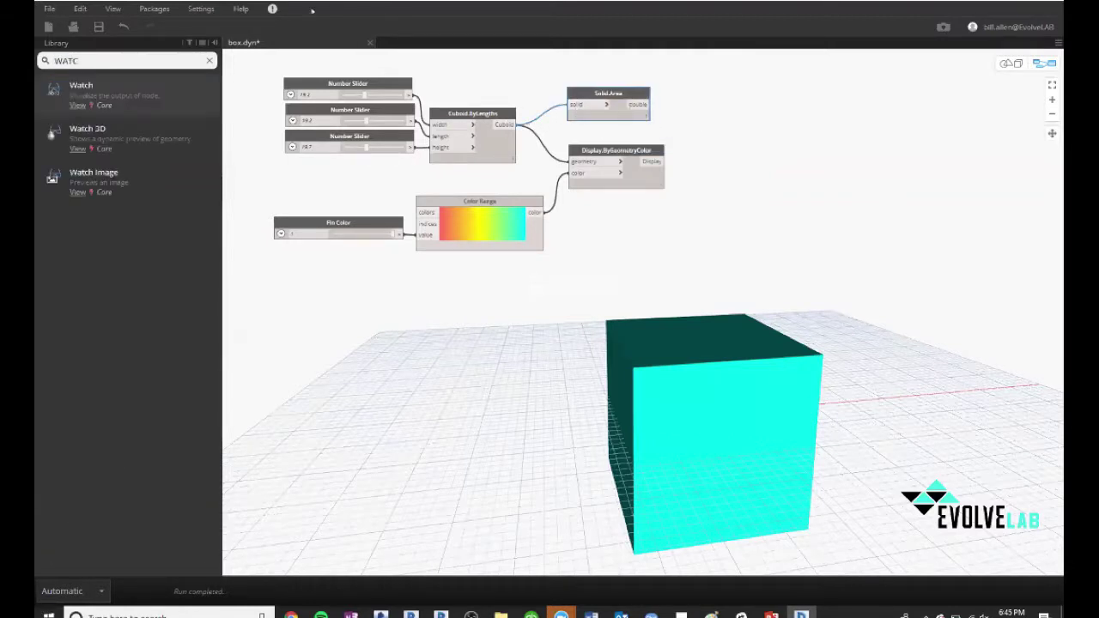
left_click(155, 83)
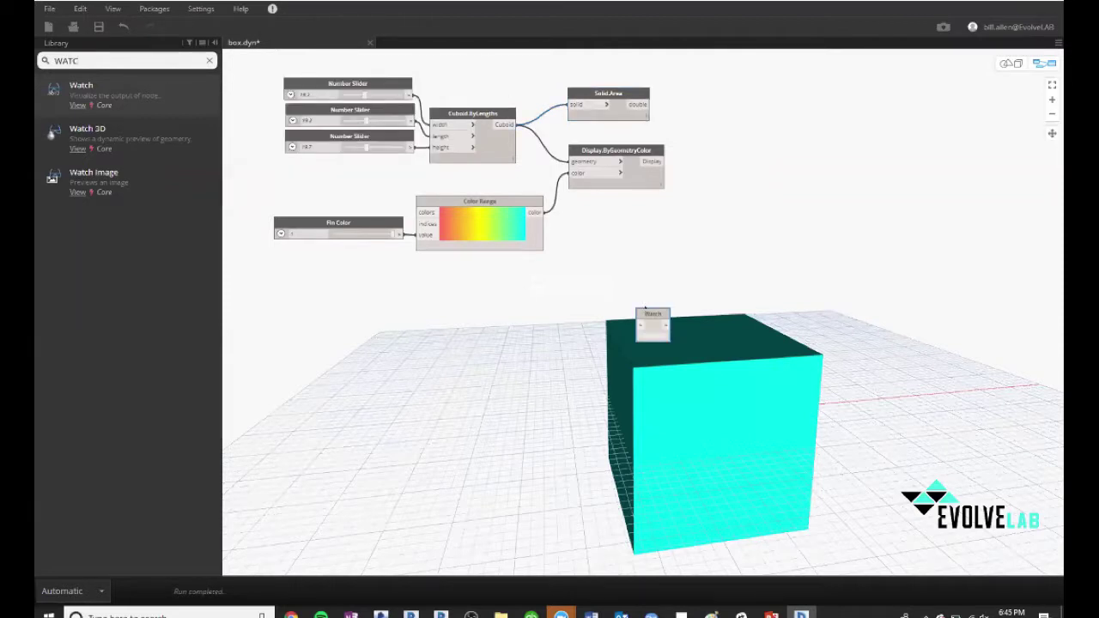
left_click_drag(645, 310, 673, 69)
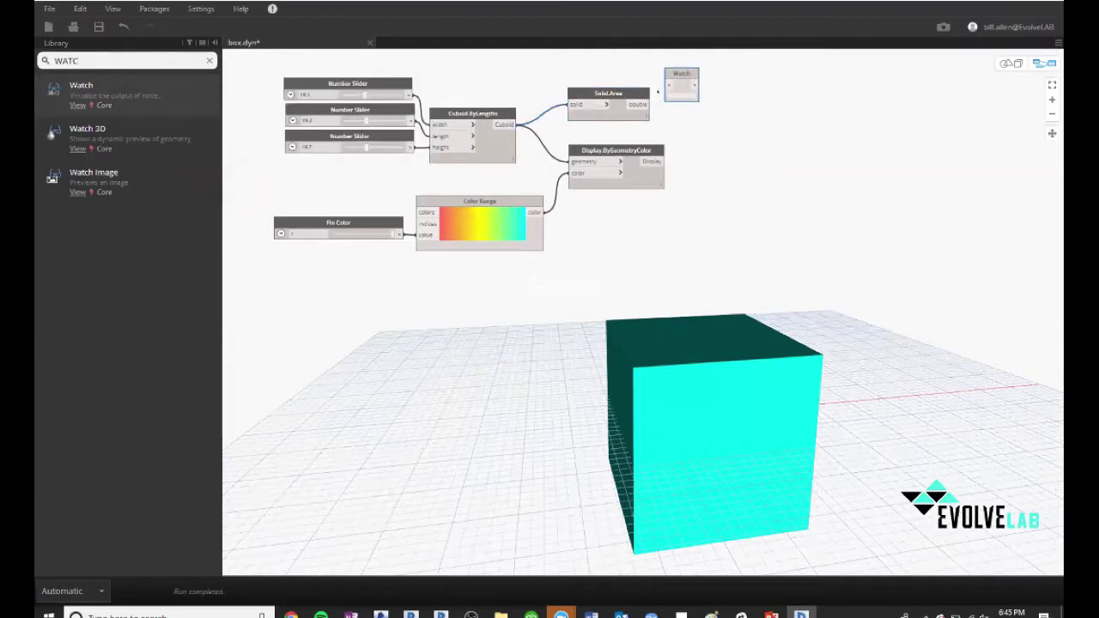
left_click(644, 104)
left_click(666, 85)
Move the Watch node above the three Number Sliders so it sits next to the inputs.
scroll(660, 97, "up", 4)
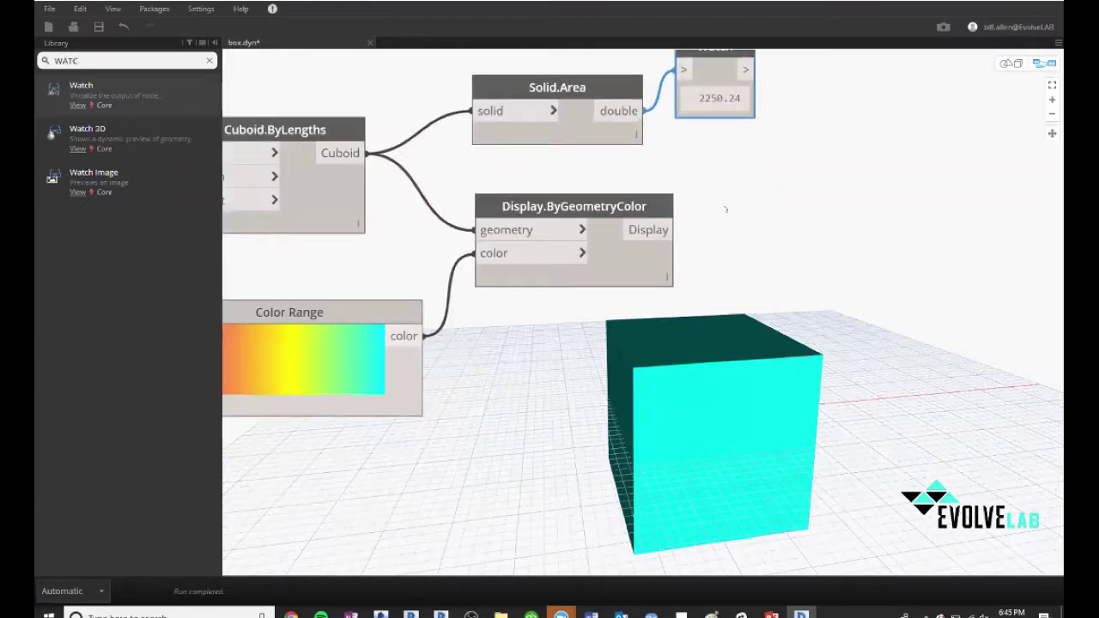
scroll(732, 171, "down", 5)
scroll(495, 113, "up", 6)
left_click_drag(708, 83, 440, 58)
scroll(786, 101, "down", 5)
scroll(395, 80, "up", 4)
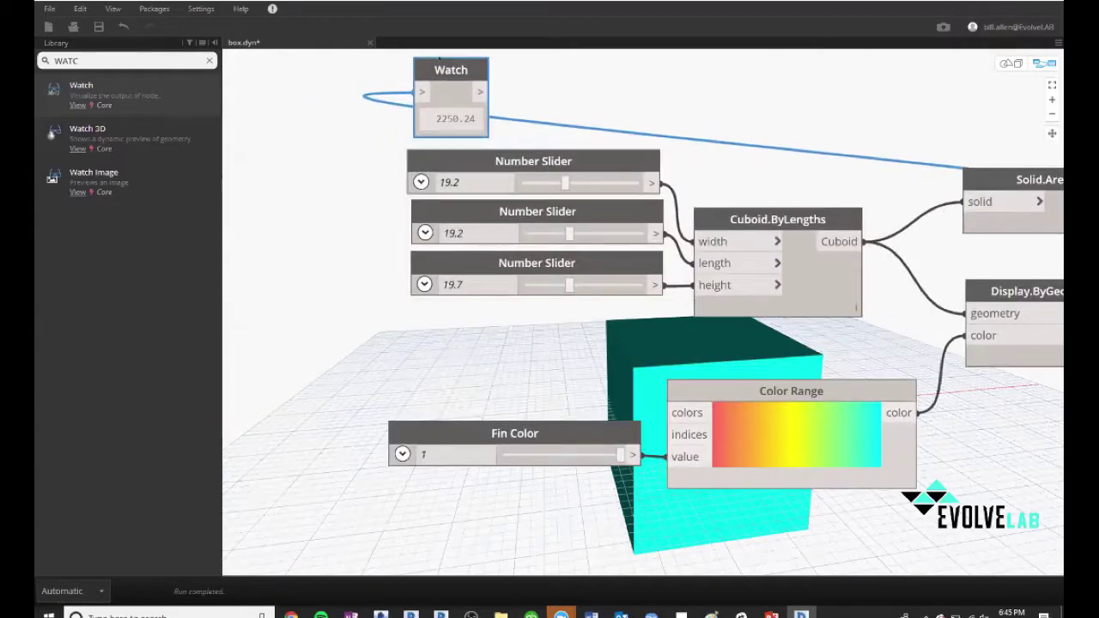
Set the cuboid's width slider to 30.5, length slider to 11 and height slider to 18.6.
scroll(400, 106, "up", 3)
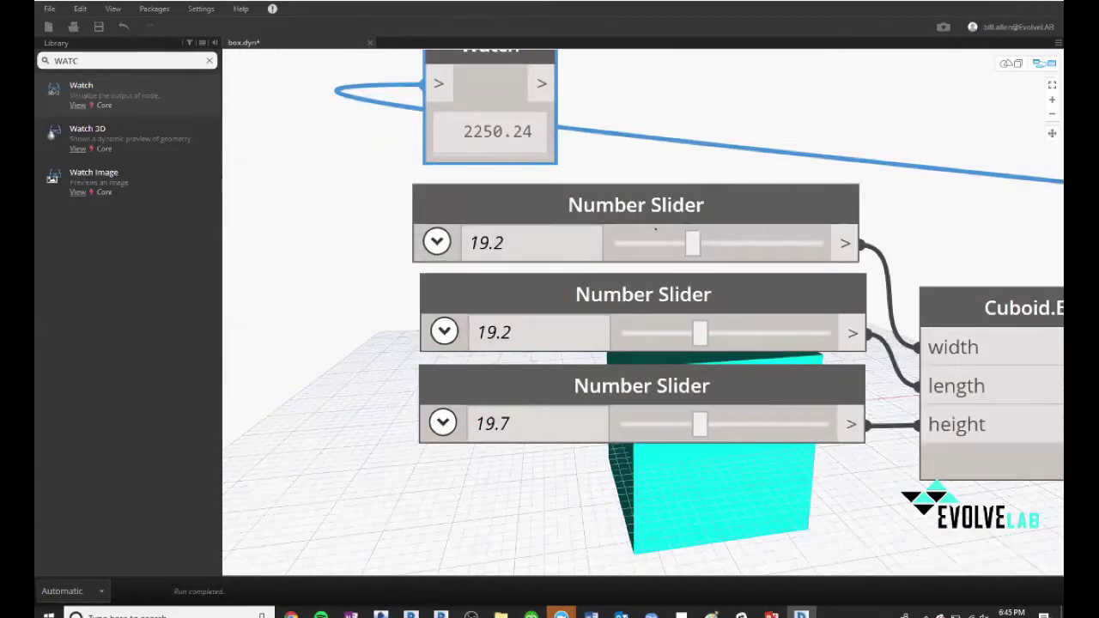
left_click_drag(685, 241, 721, 244)
left_click_drag(703, 336, 676, 318)
mouse_move(698, 423)
left_mouse_down()
mouse_move(648, 423)
mouse_move(695, 423)
left_mouse_up()
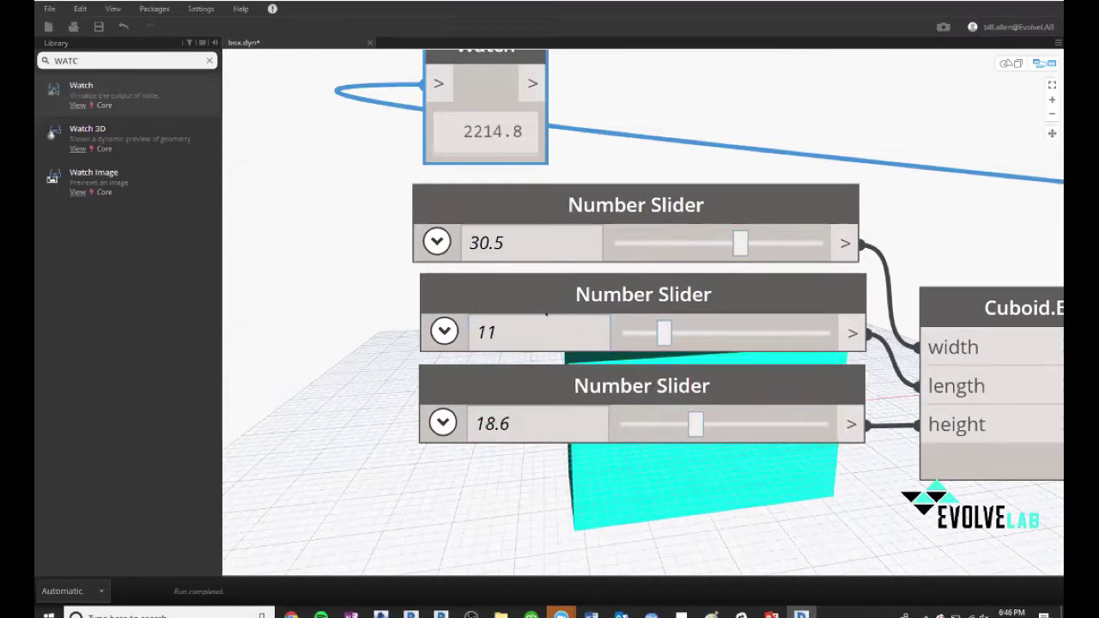
Rename the Watch node as Area and clear its selection.
scroll(330, 182, "down", 5)
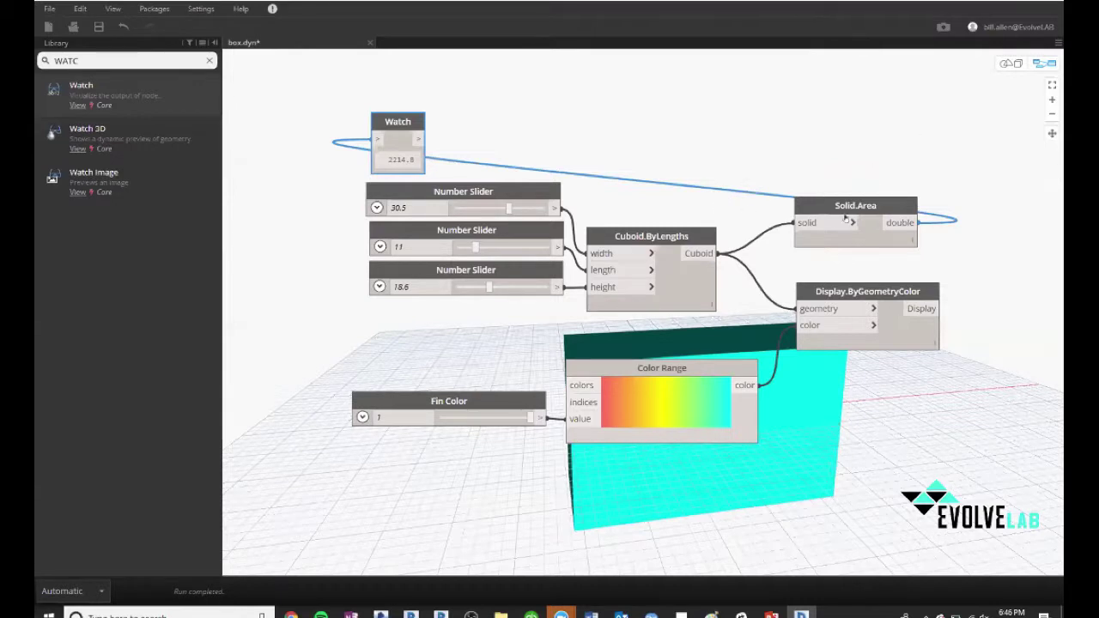
right_click(400, 126)
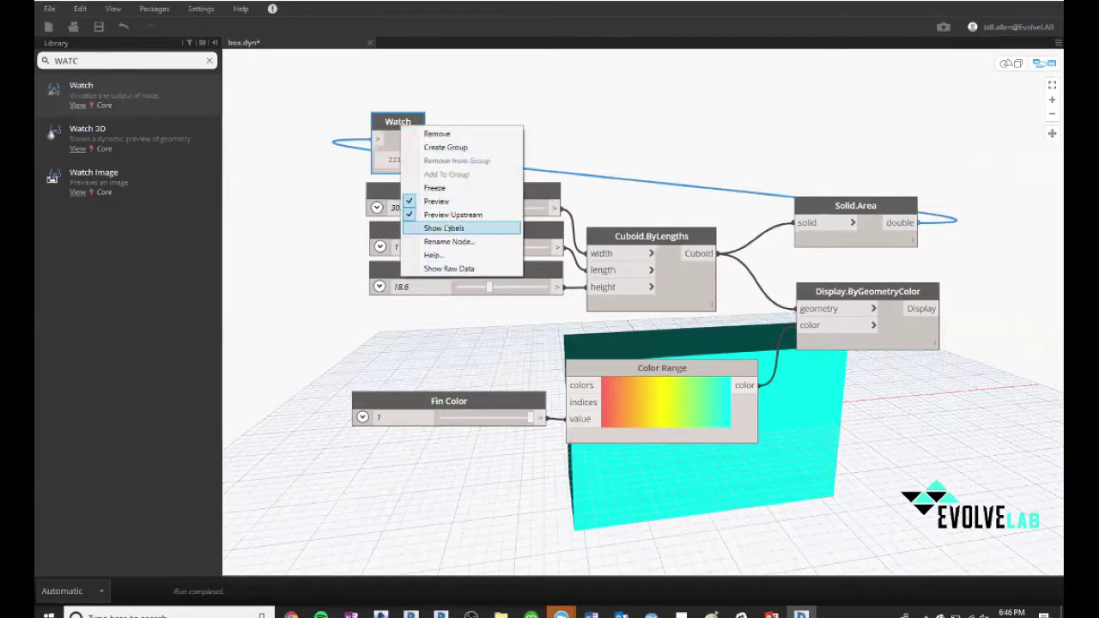
right_click(402, 120)
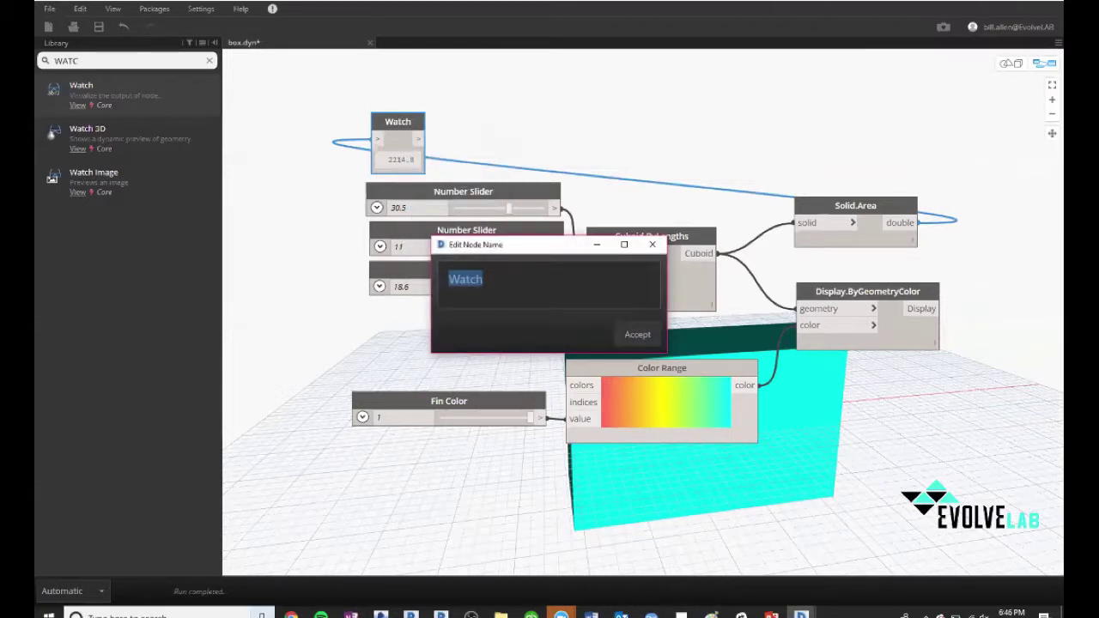
type("aREA")
key("BackSpace")
key("BackSpace")
key("BackSpace")
key("BackSpace")
type("Are")
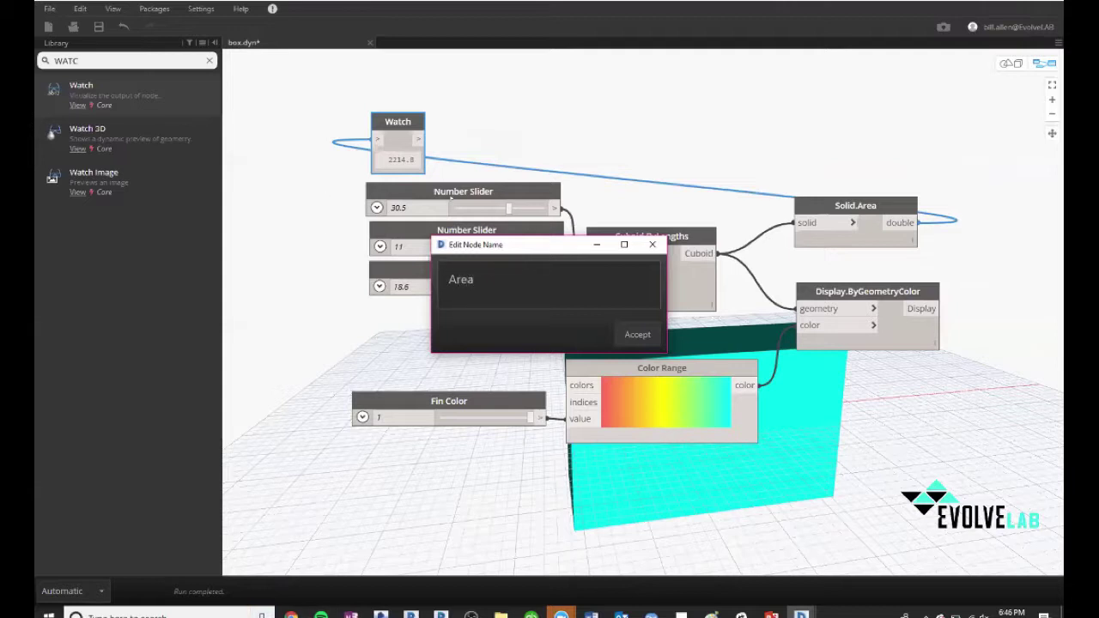
left_click(636, 334)
left_click(489, 158)
Publish the workspace to the web under the name "box 2.0".
left_click(48, 8)
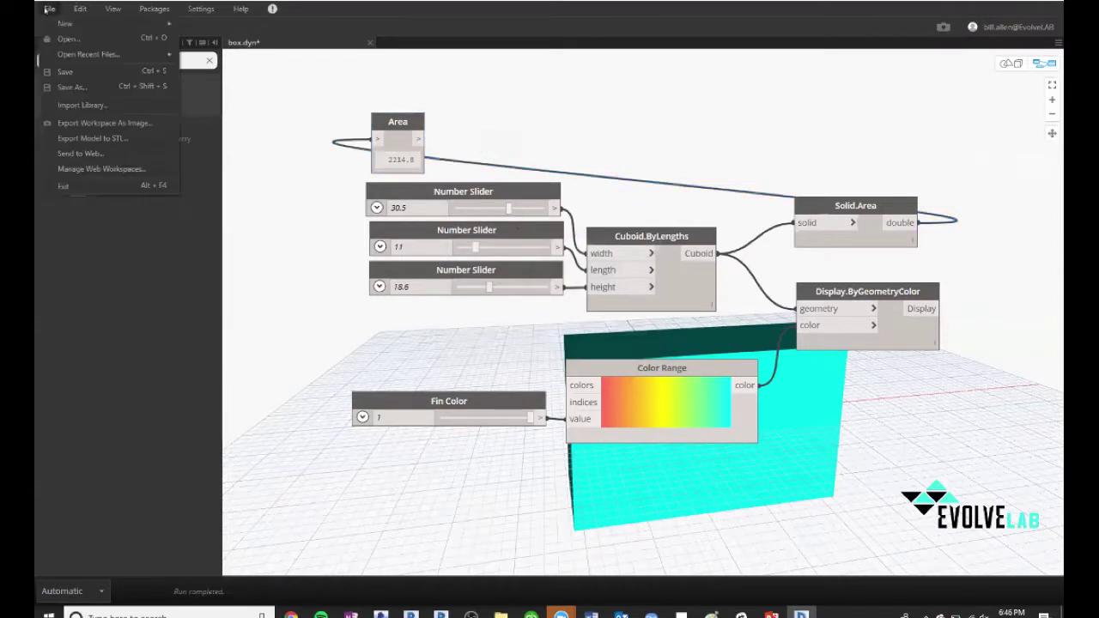
left_click(86, 156)
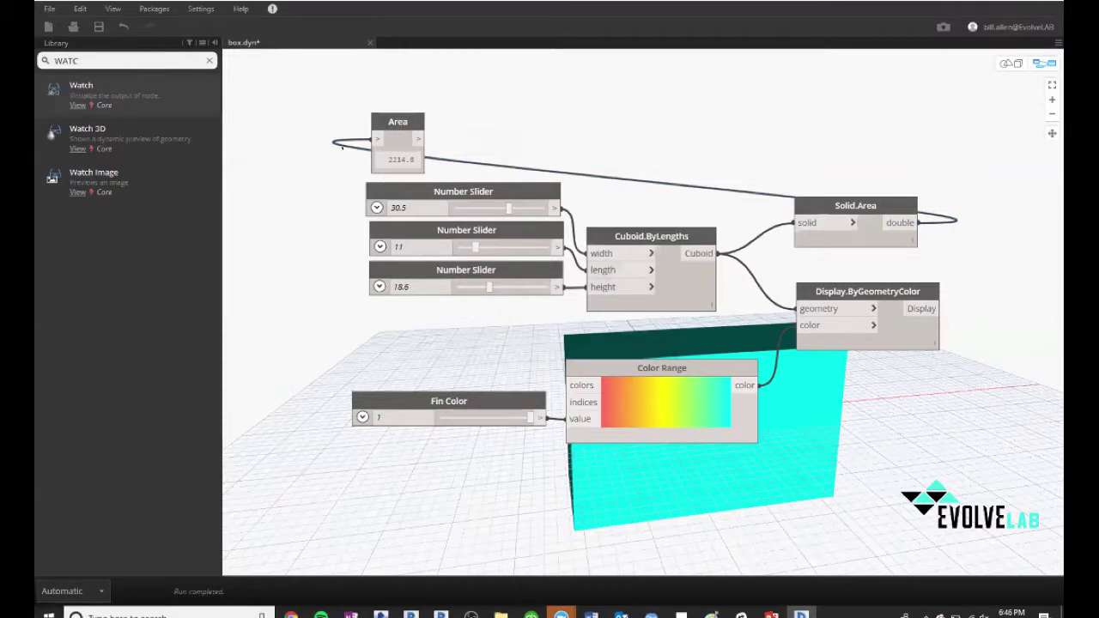
left_click(411, 181)
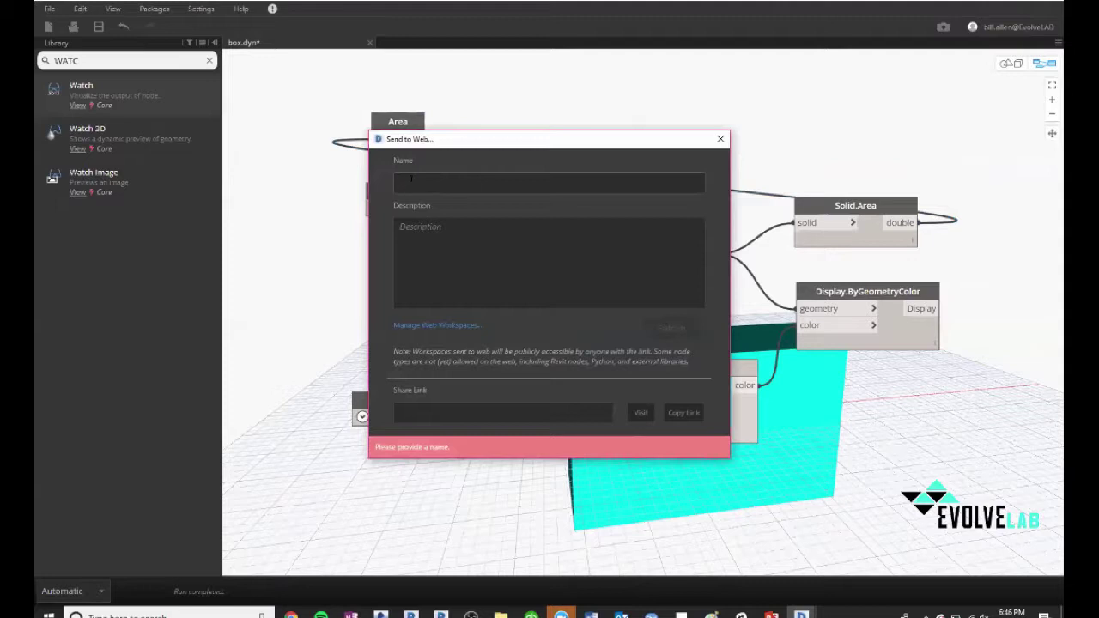
type("box 2.0")
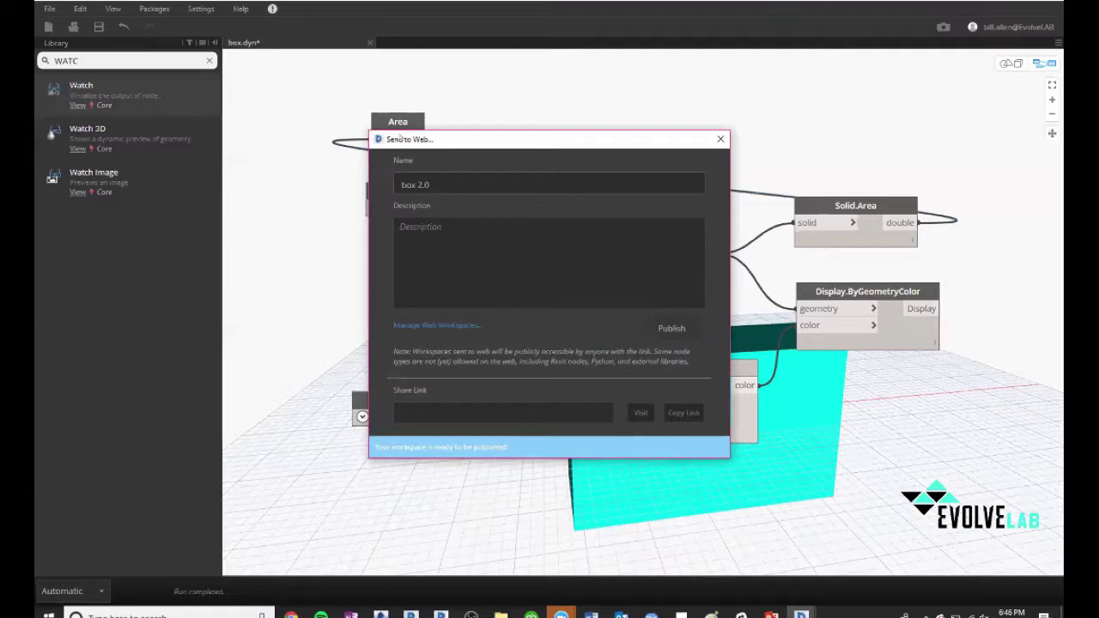
left_click(670, 327)
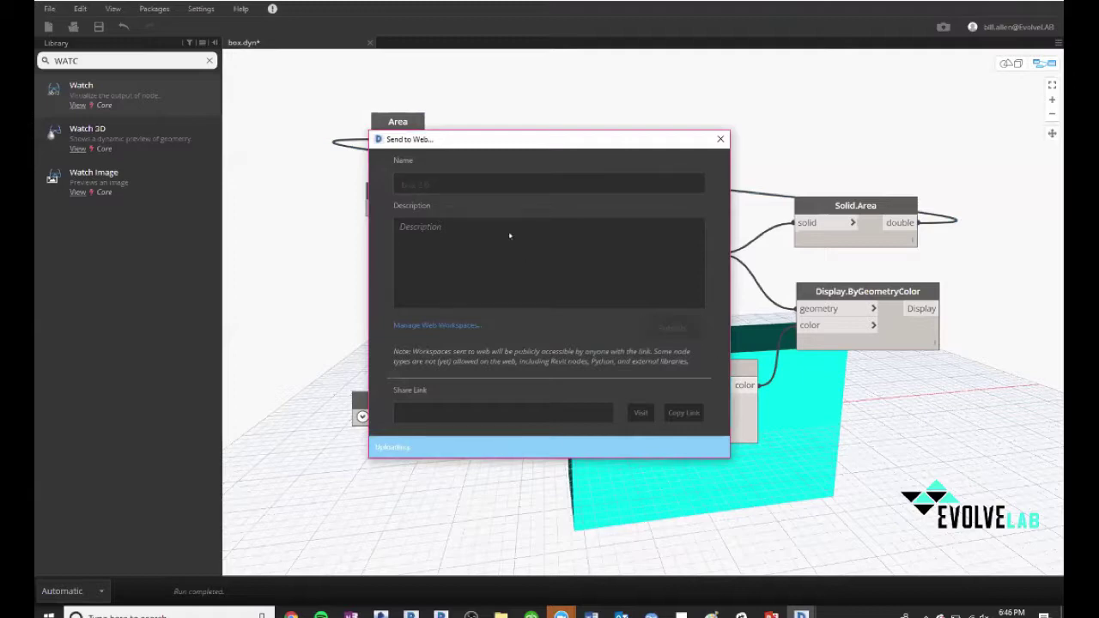
Switch to Chrome, open the published box 2.0 workspace in Project Fractal and generate its cross-product designs.
left_click(292, 613)
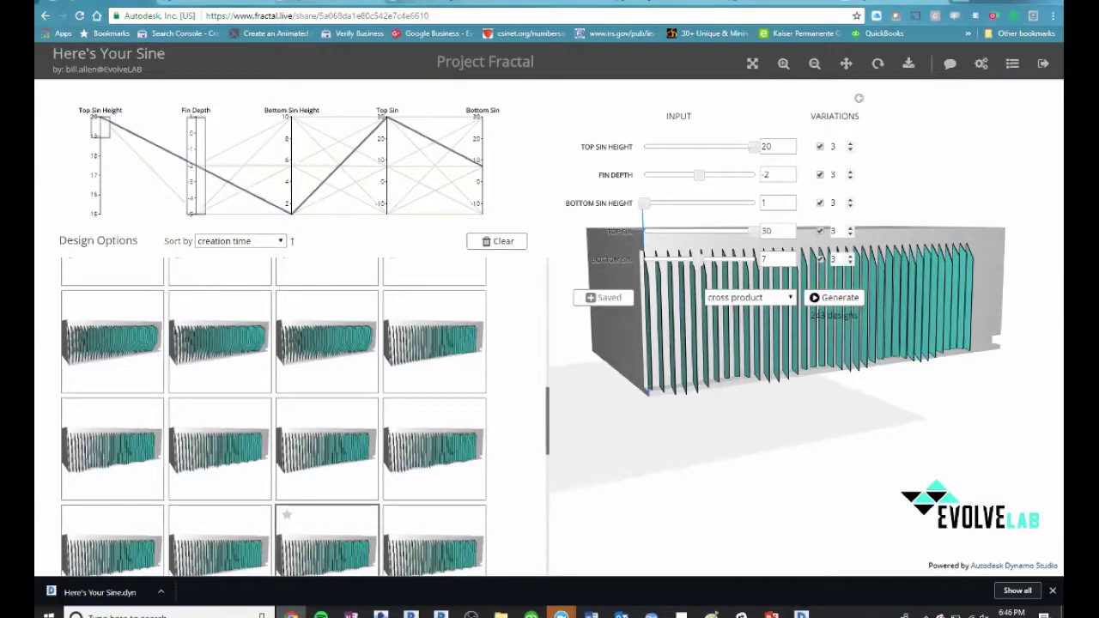
left_click(338, 2)
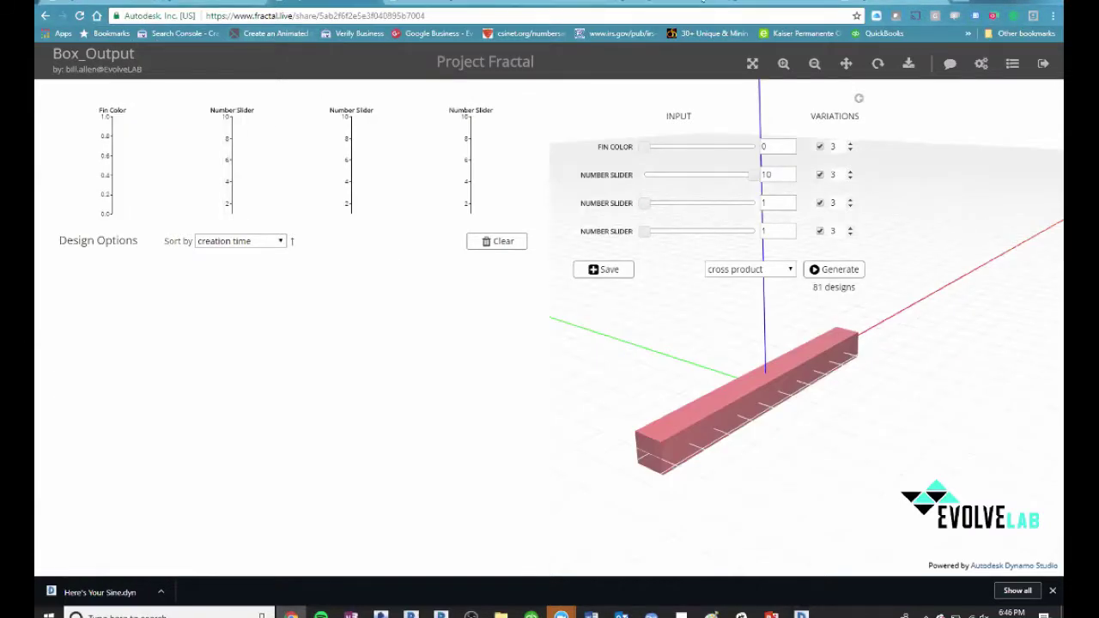
left_click(676, 2)
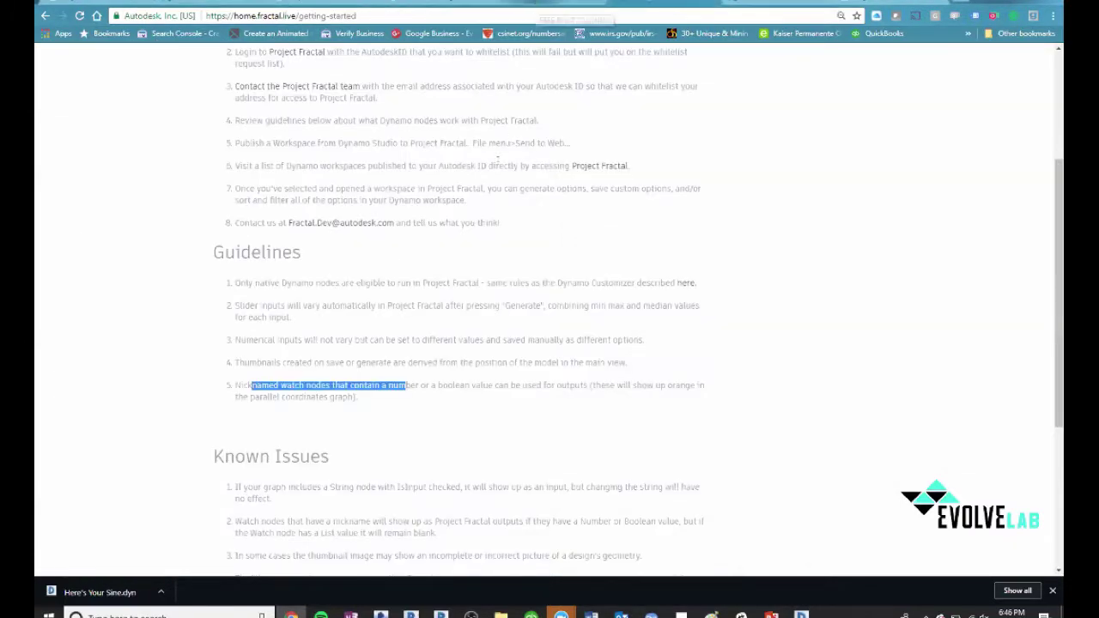
scroll(294, 157, "up", 3)
left_click(232, 58)
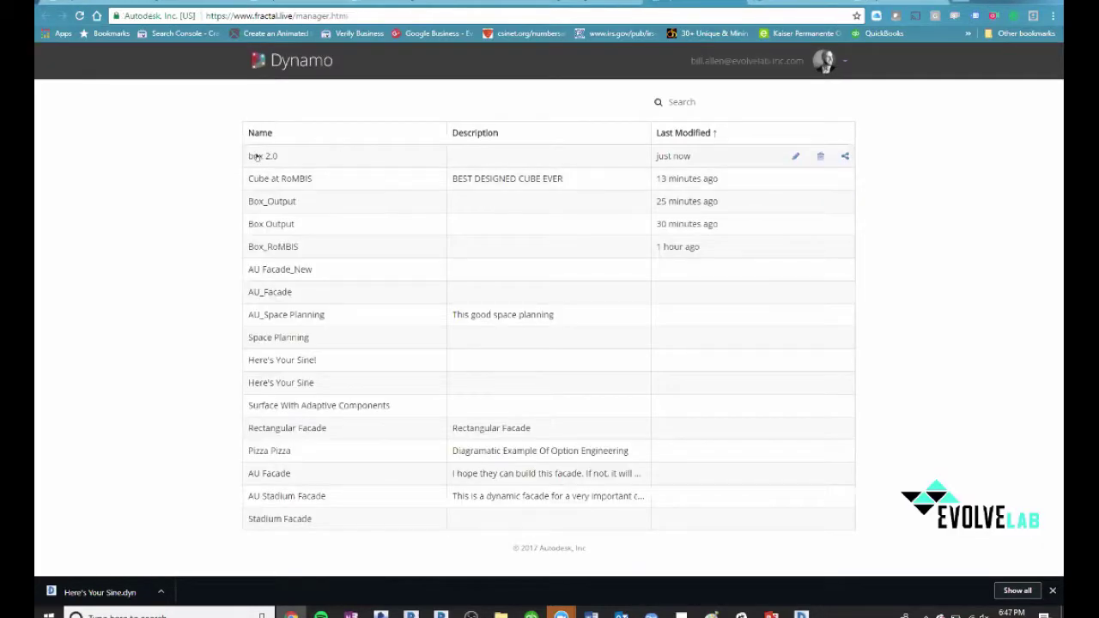
left_click(352, 162)
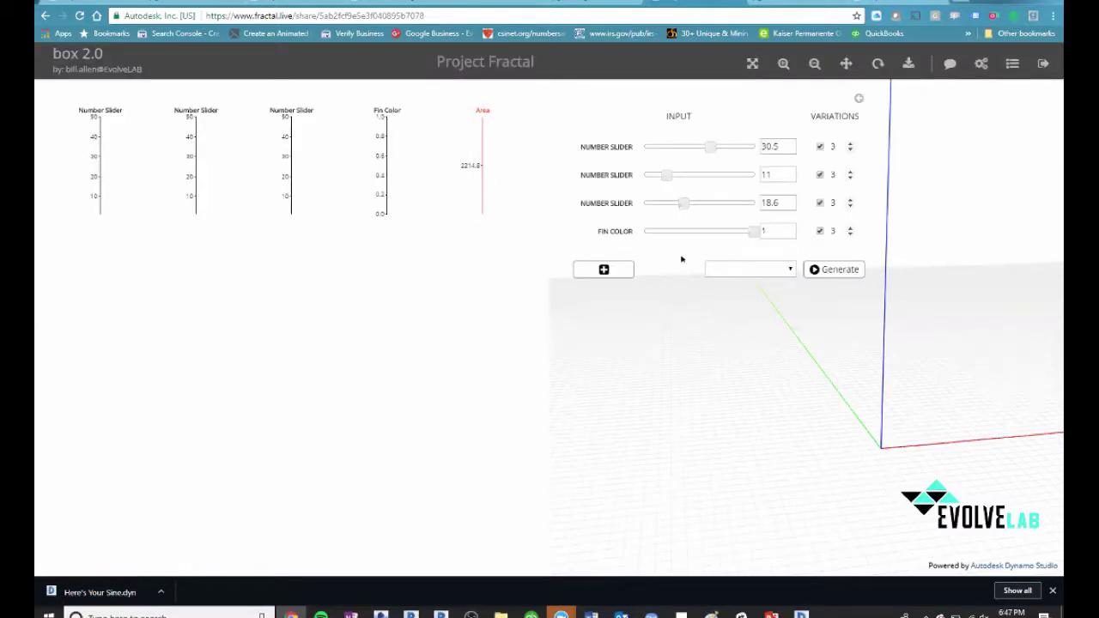
left_click(831, 269)
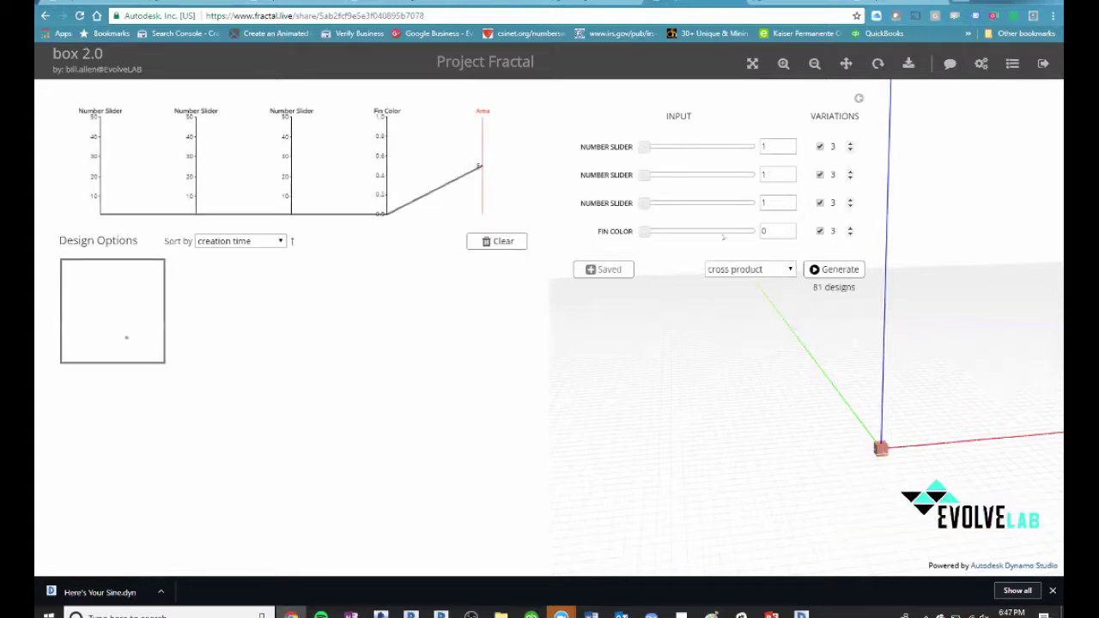
Set all three Number Slider inputs of box 2.0 to 3.
left_click(789, 144)
left_click(790, 144)
key("BackSpace")
key("BackSpace")
key("BackSpace")
type("3")
left_click(766, 176)
key("BackSpace")
type("3")
left_click(766, 204)
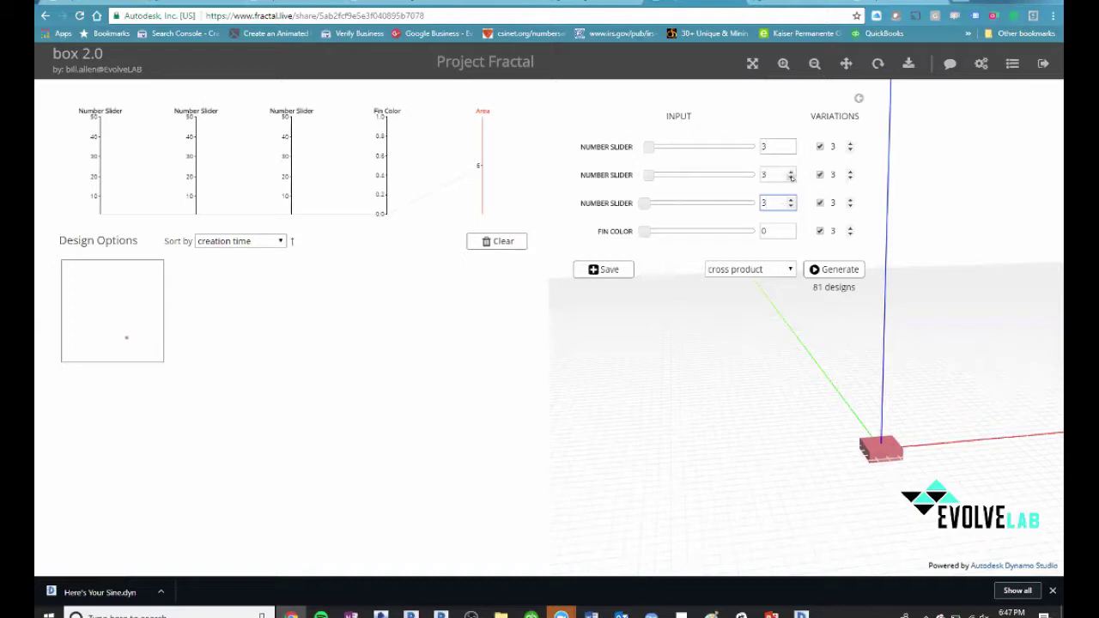
Generate the cross-product designs of box 2.0 from the updated slider values and preview individual design options in the grid.
left_click(790, 178)
left_click(825, 269)
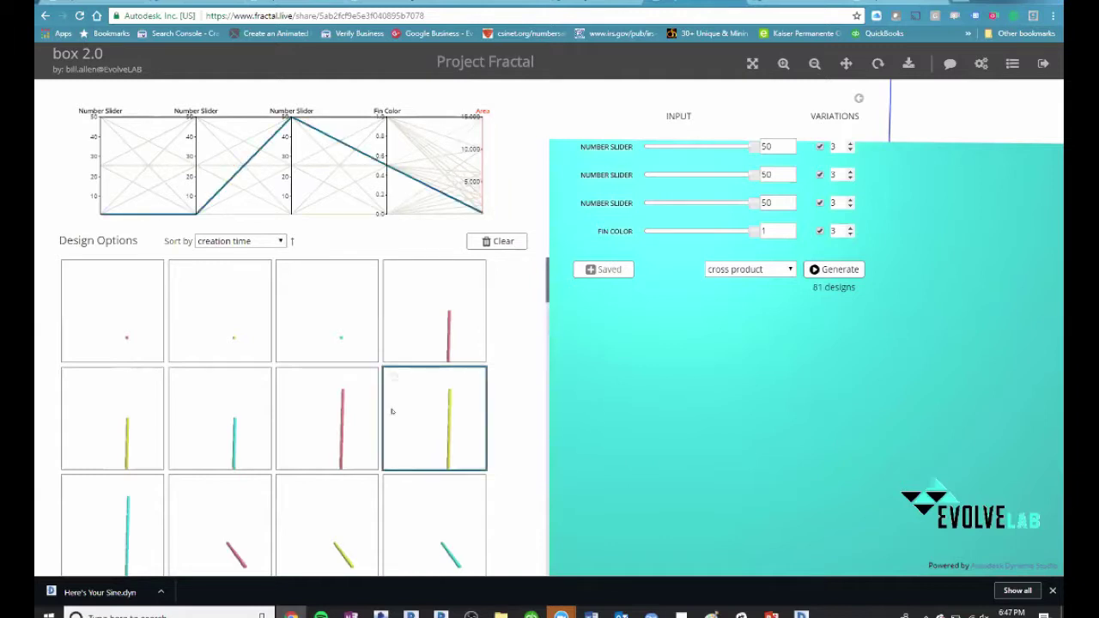
left_click(312, 449)
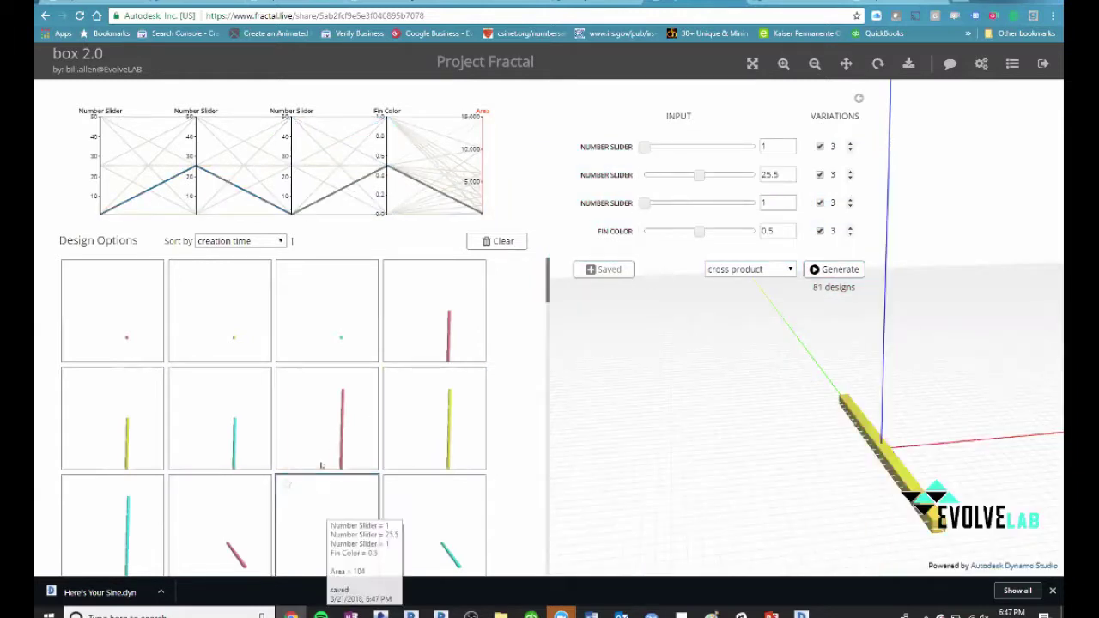
left_click(426, 350)
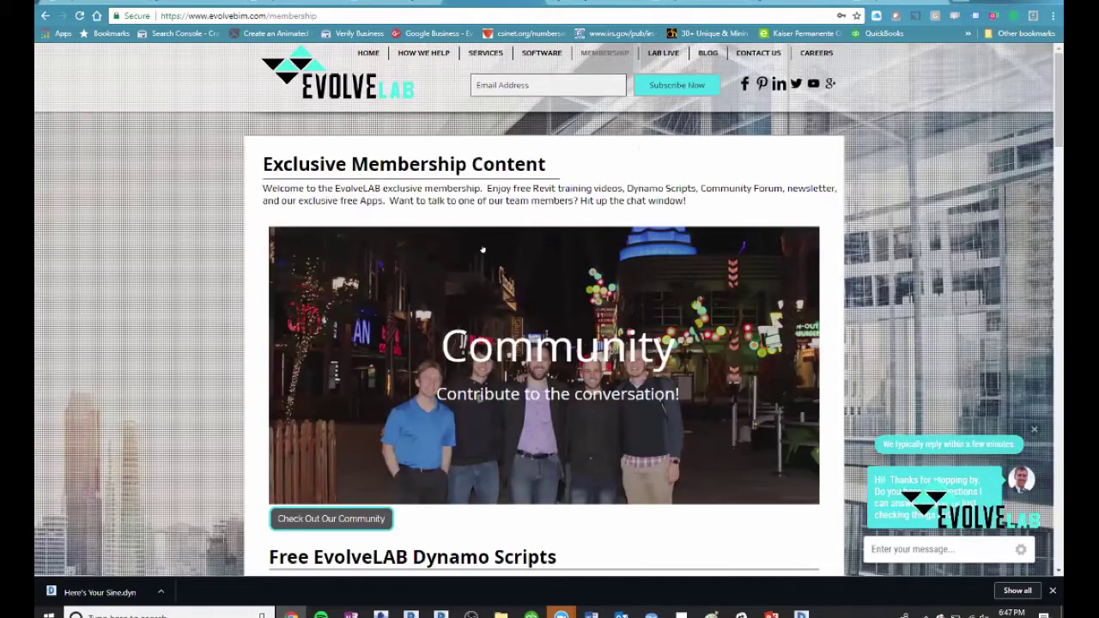
Look through the free Dynamo scripts and training videos on the EvolveLAB membership page.
scroll(482, 250, "down", 6)
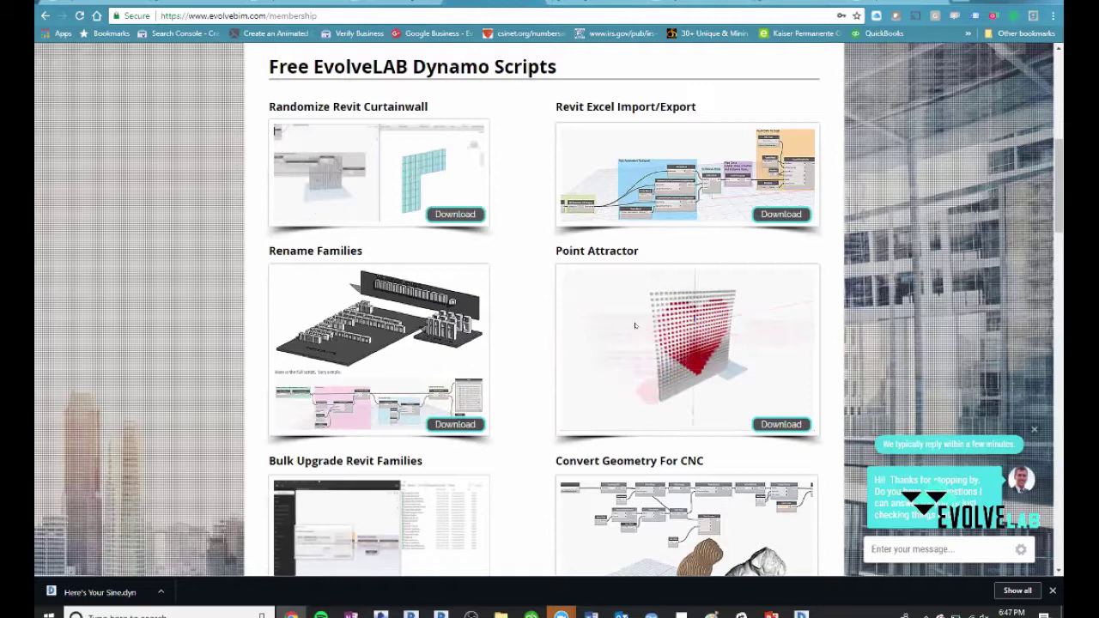
scroll(579, 286, "down", 1)
scroll(579, 286, "down", 2)
scroll(579, 287, "up", 1)
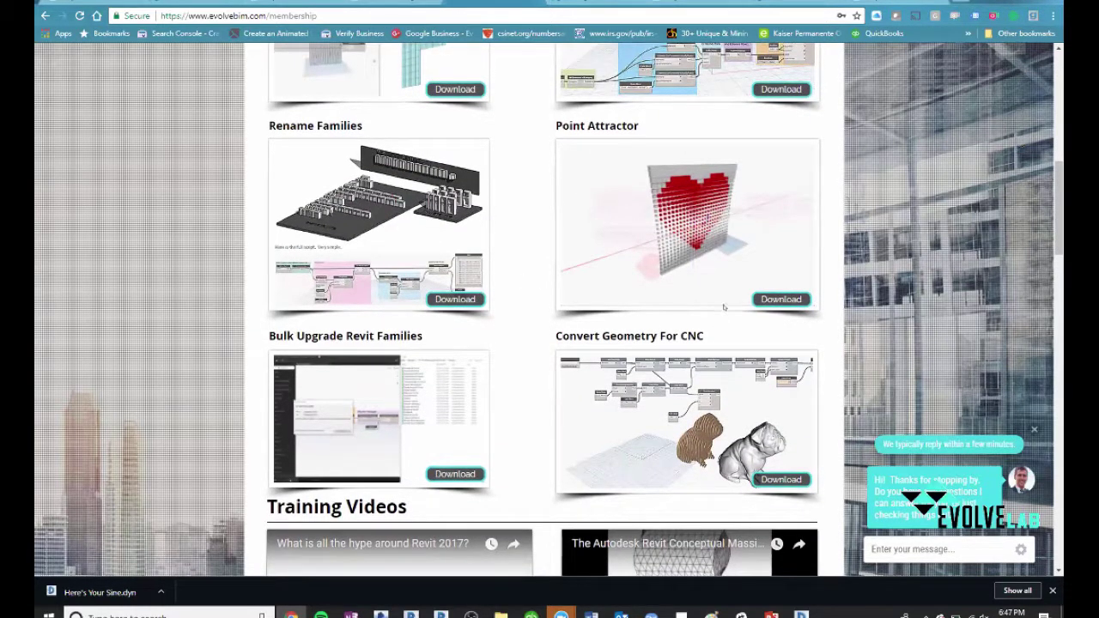
scroll(724, 306, "down", 2)
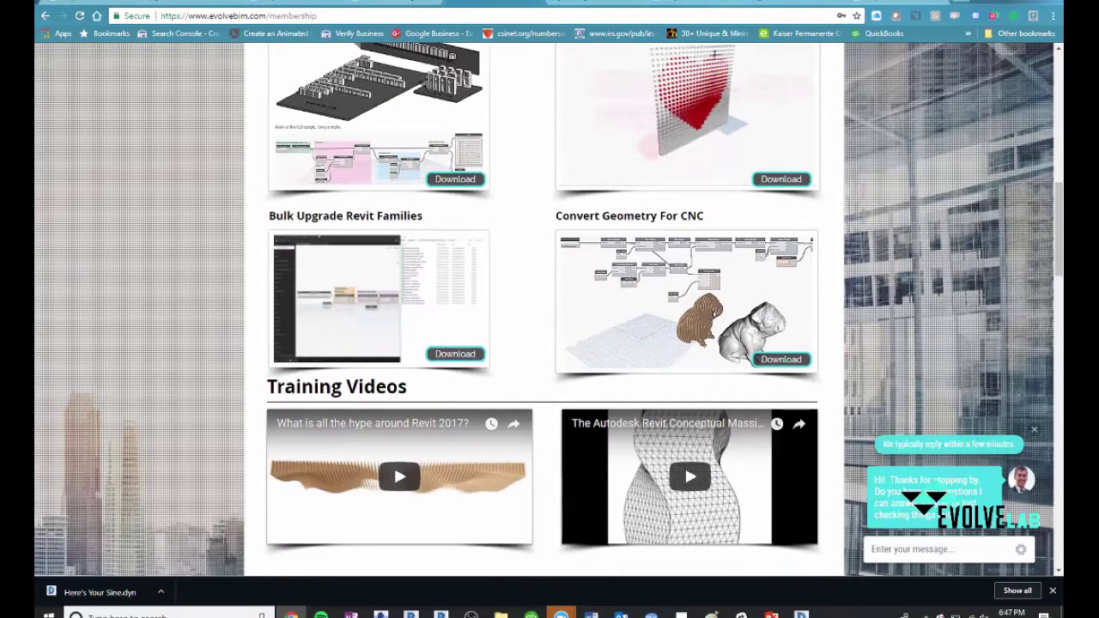
scroll(543, 255, "down", 3)
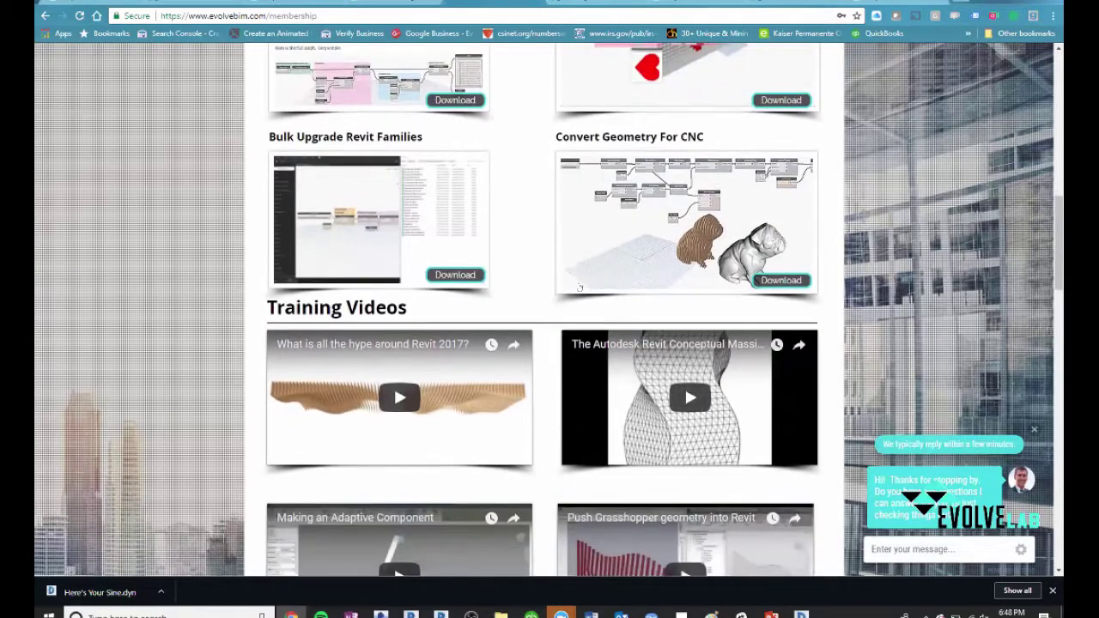
scroll(486, 208, "up", 5)
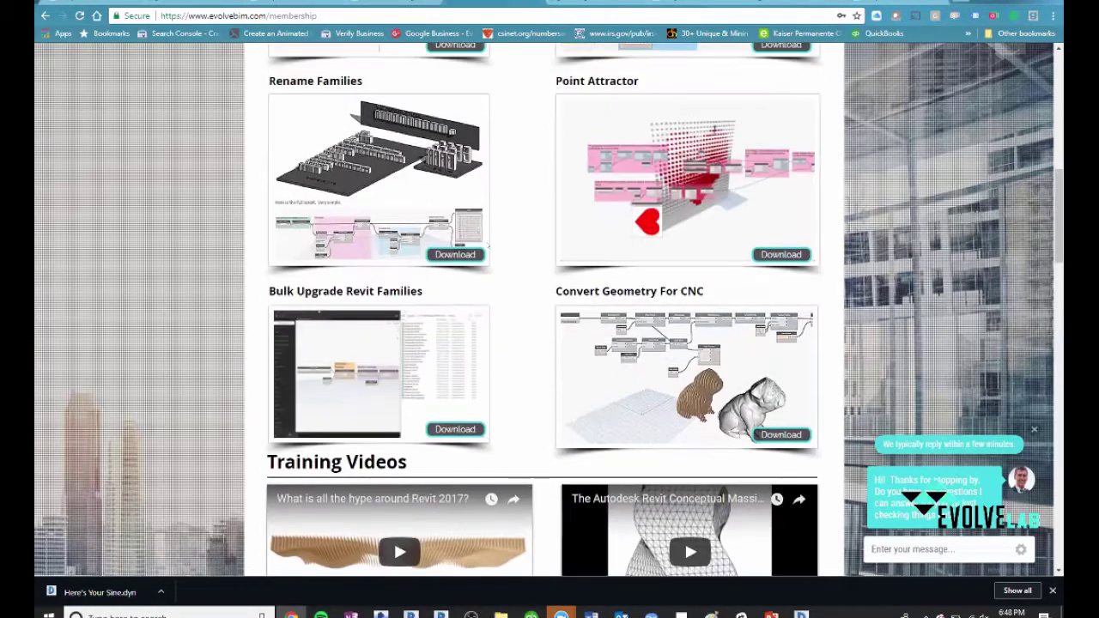